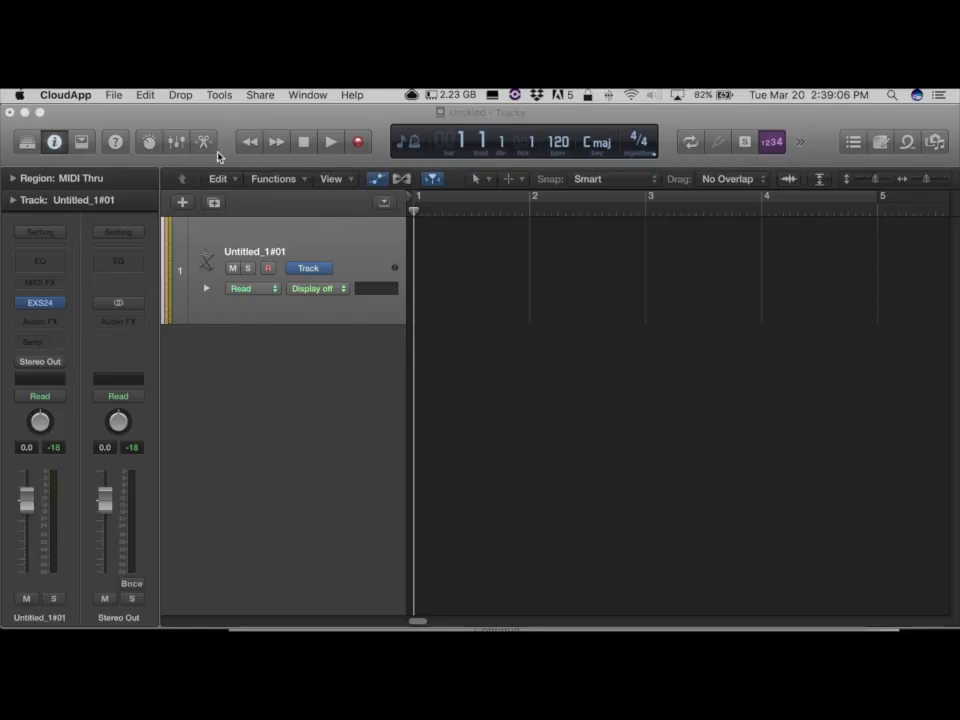
Add one new audio track using Input 1 and Output 1 + 2, and remove the original software instrument track.
{"action": "left_click", "coordinate": [184, 204]}
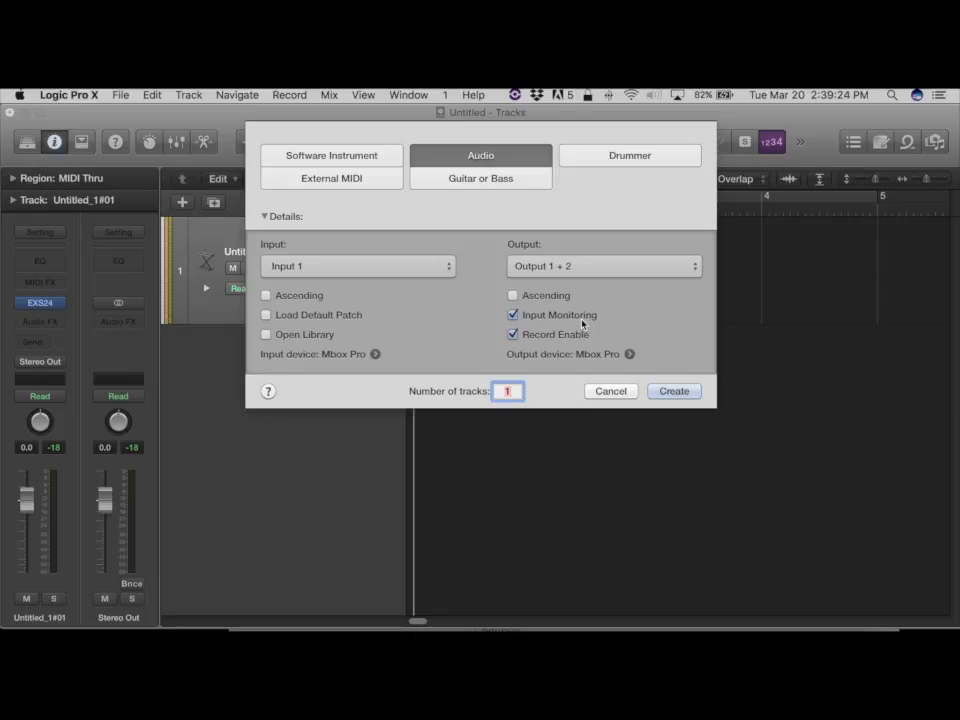
{"action": "left_click", "coordinate": [677, 394]}
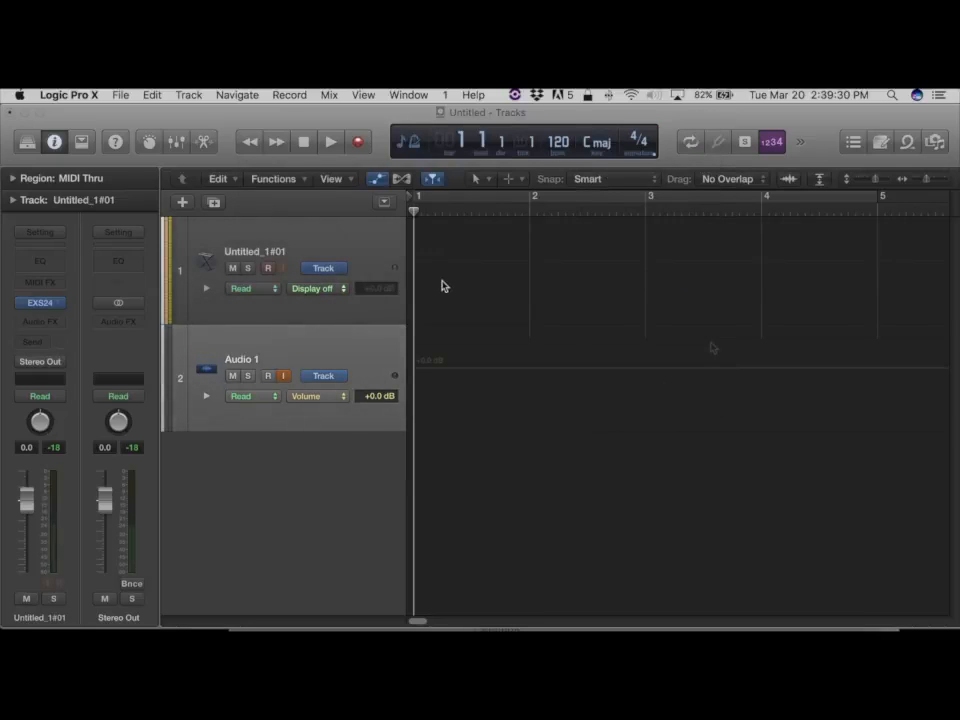
{"action": "left_click", "coordinate": [366, 252]}
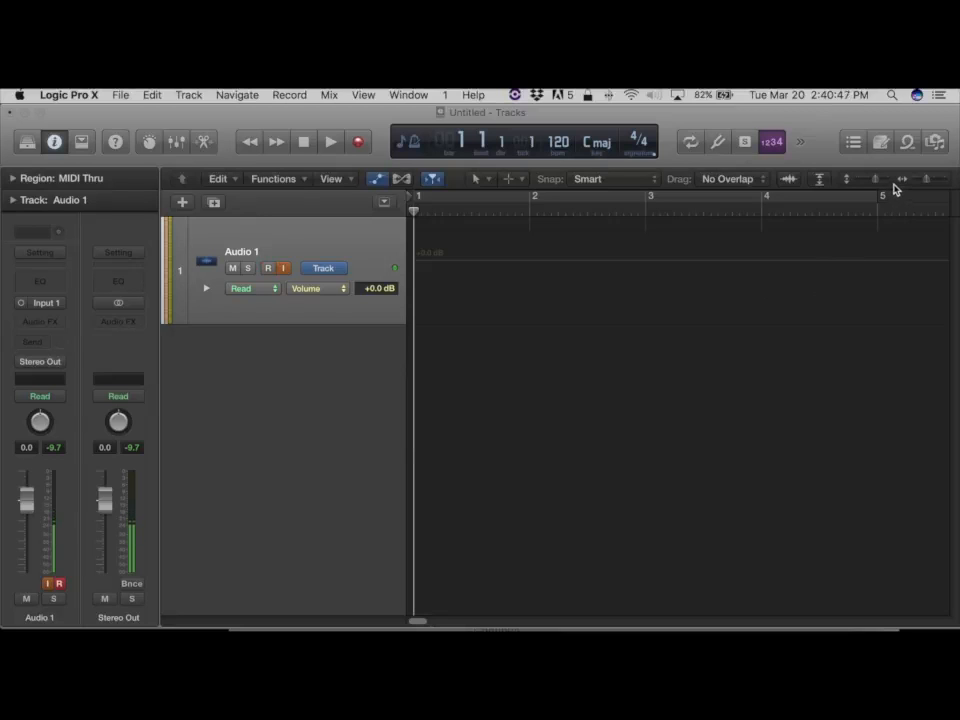
Open the Loops browser and the project audio browser, then close the browser panel.
{"action": "left_click", "coordinate": [907, 142]}
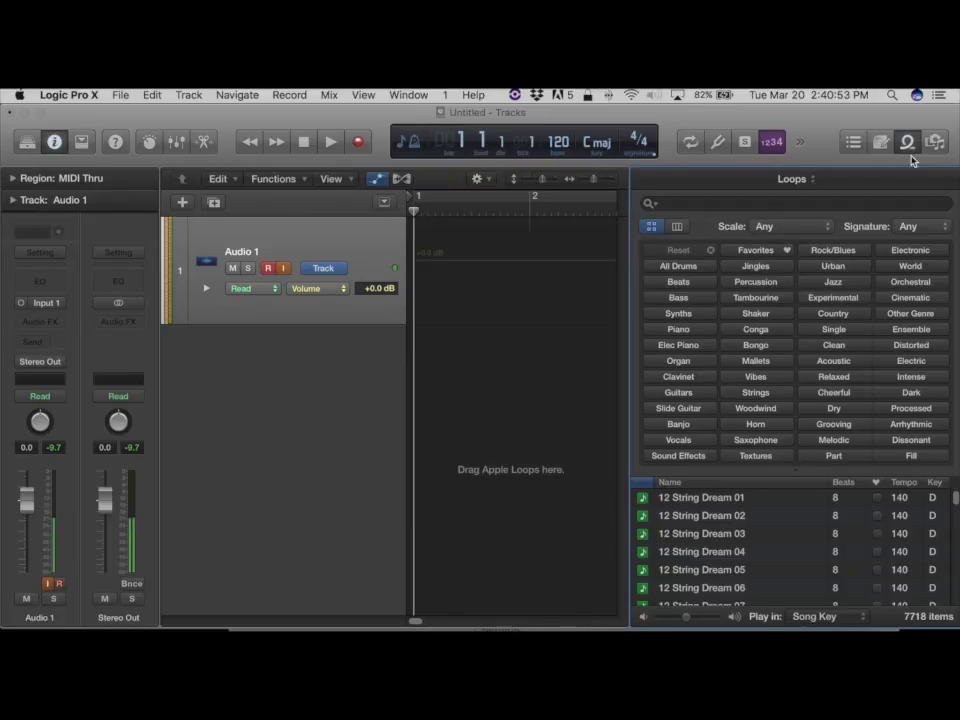
{"action": "left_click", "coordinate": [933, 144]}
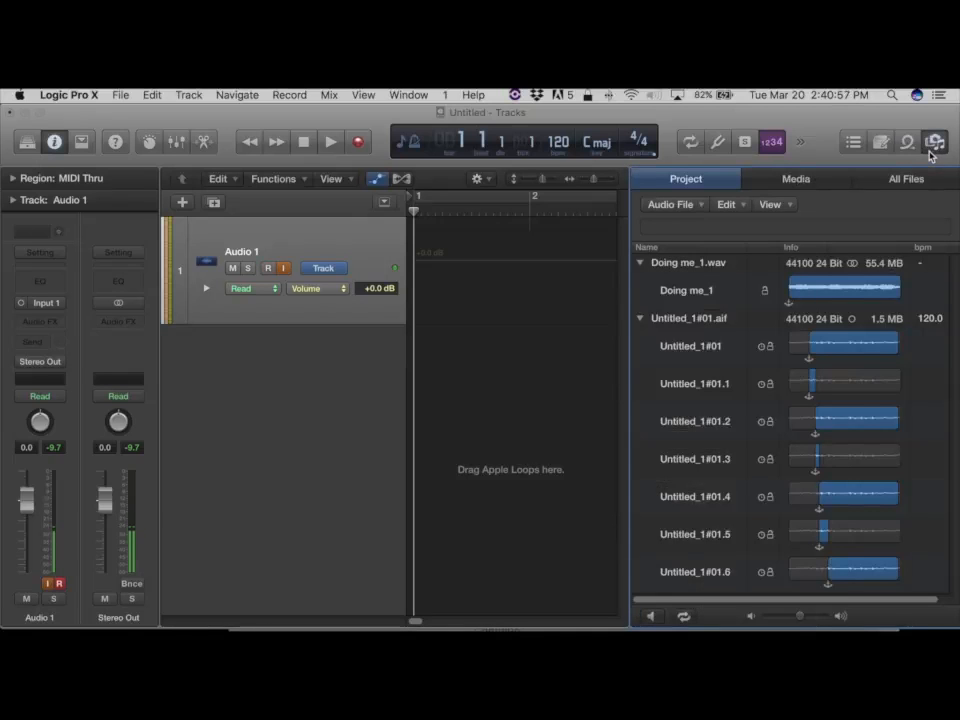
{"action": "key", "text": "o"}
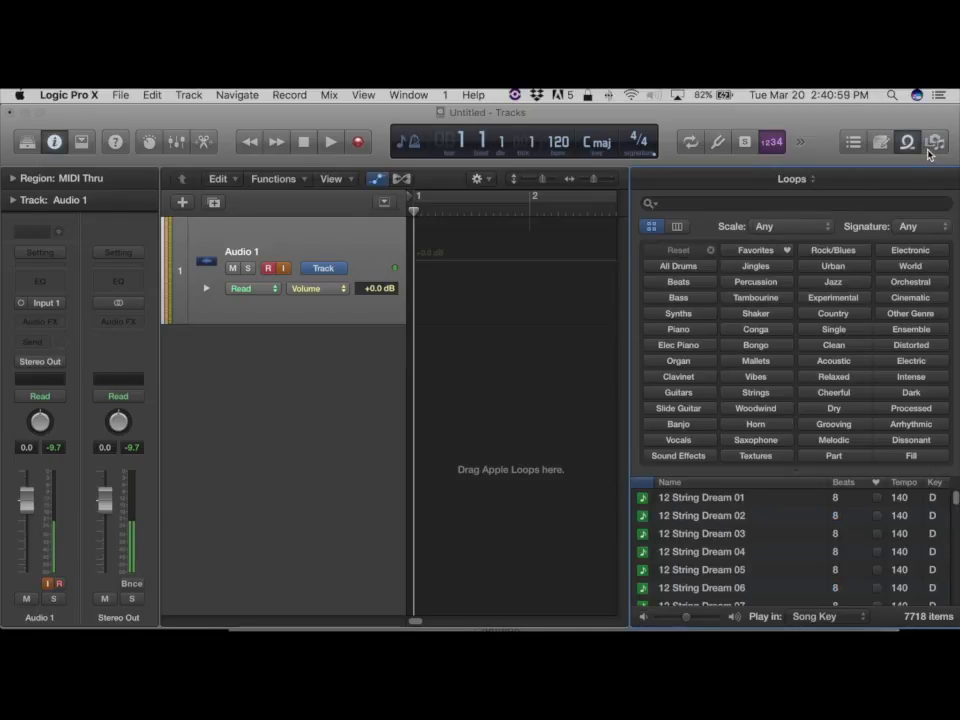
{"action": "key", "text": "o"}
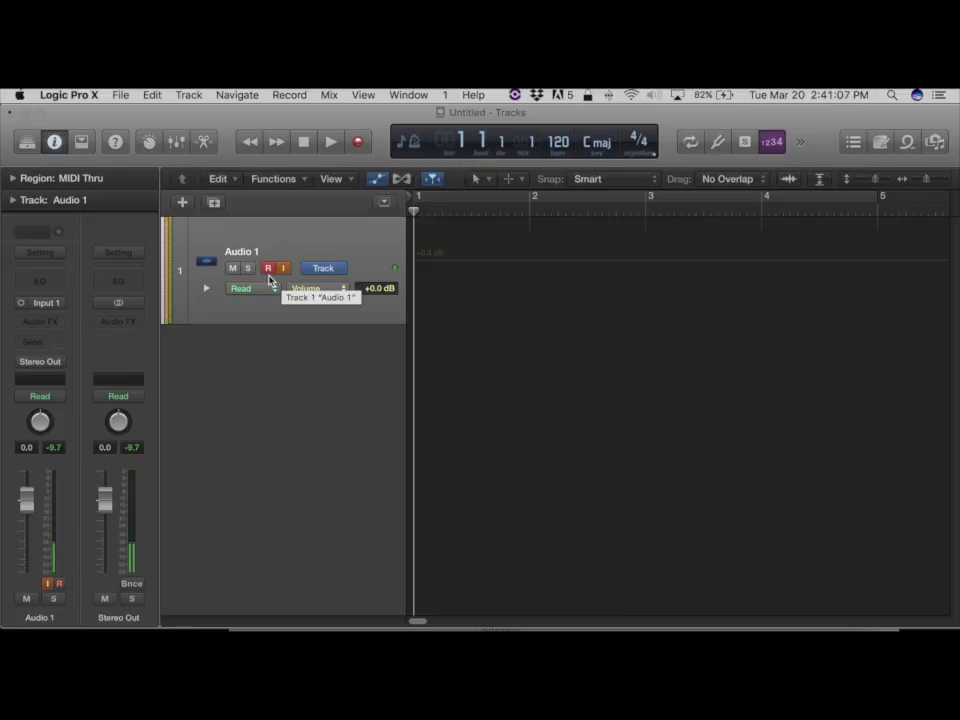
Record a short vocal take on the Audio 1 track and stop recording.
{"action": "left_click", "coordinate": [358, 141]}
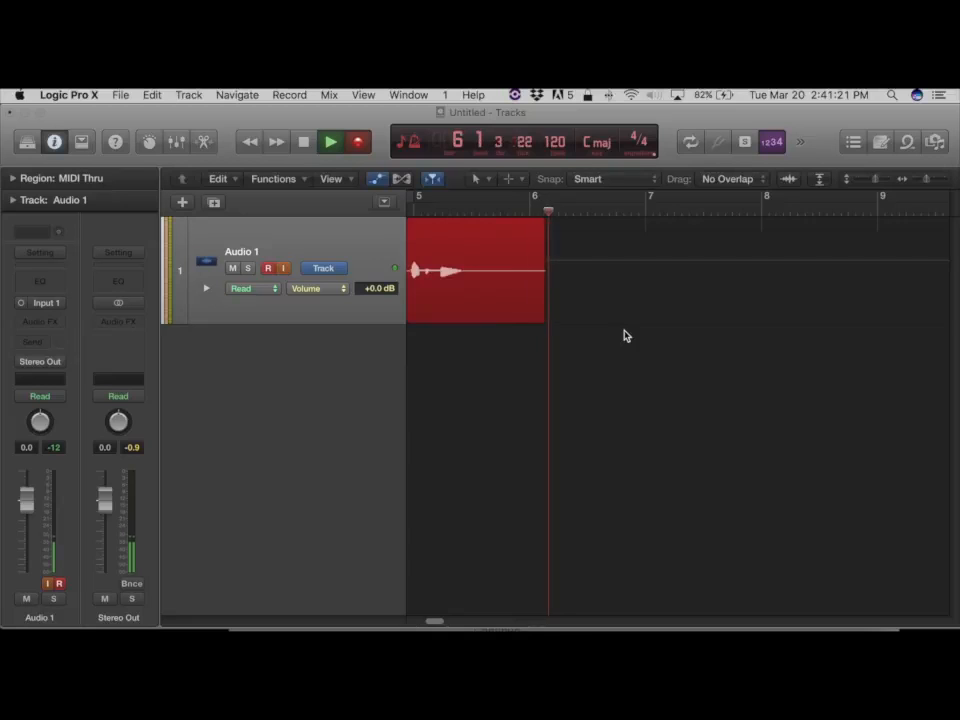
{"action": "left_click", "coordinate": [305, 143]}
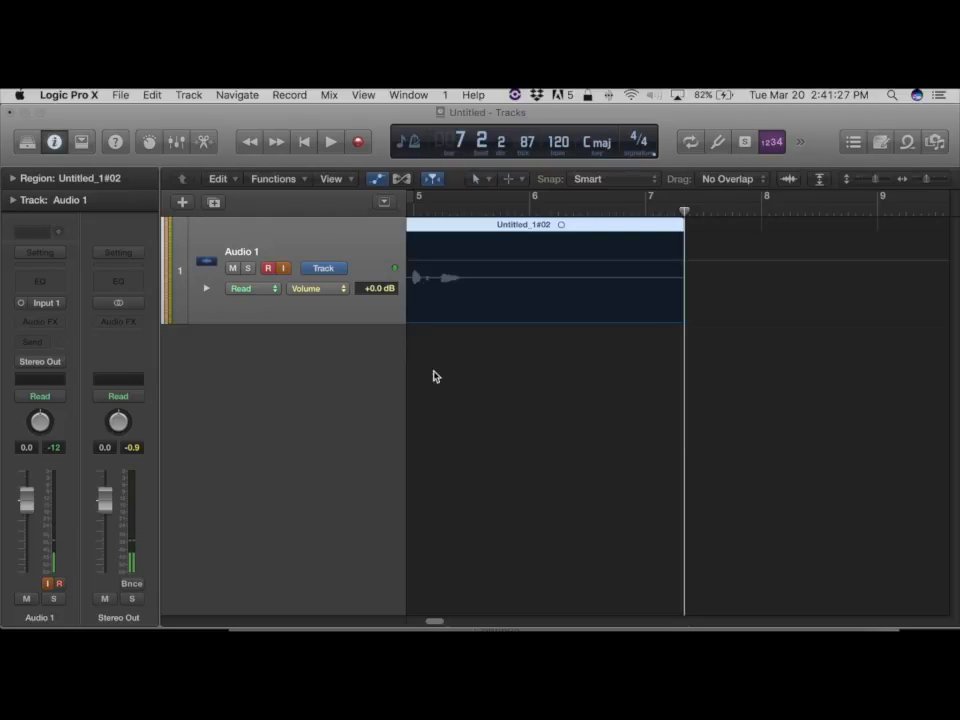
{"action": "scroll", "coordinate": [450, 371], "scroll_direction": "left", "scroll_amount": 10}
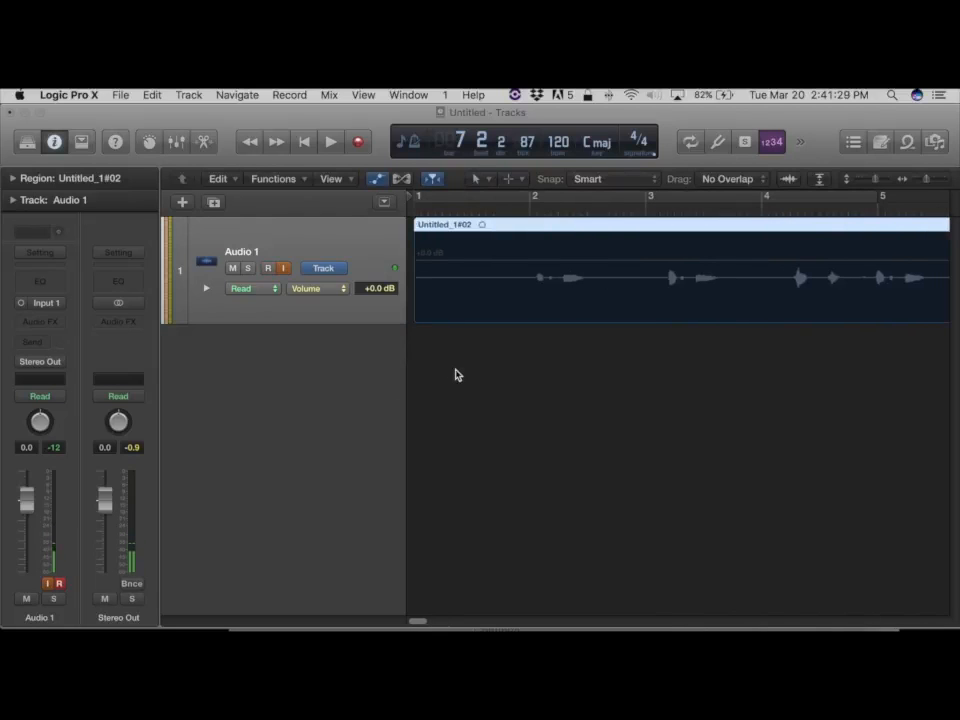
{"action": "key", "text": "super+Left"}
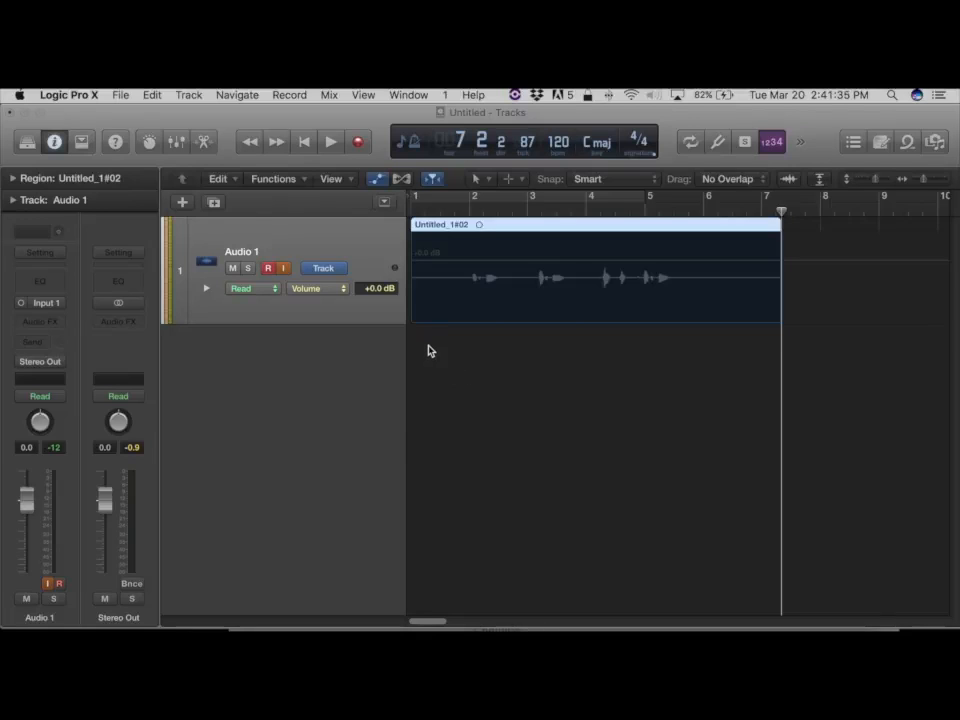
Hide the track's automation lane and play back the recorded region from the project start.
{"action": "key", "text": "a"}
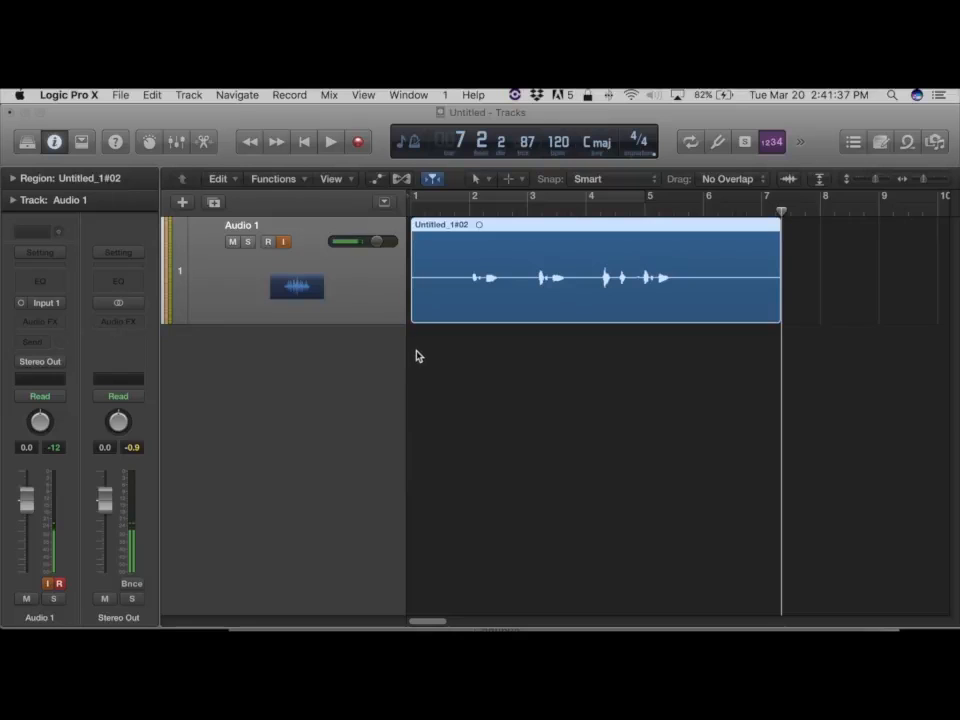
{"action": "key", "text": "Return"}
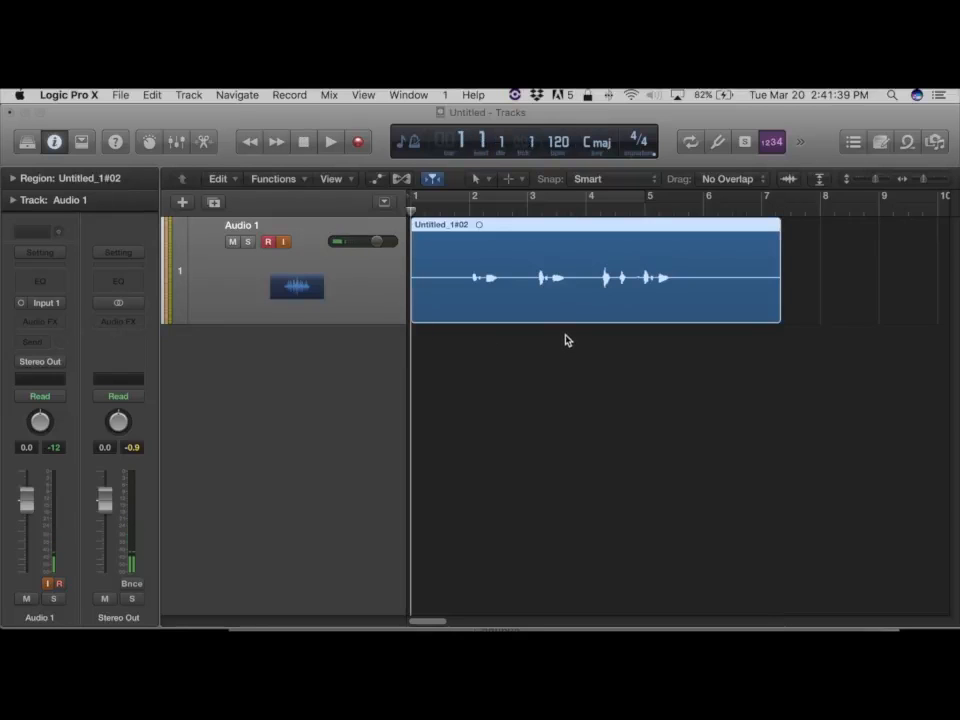
{"action": "key", "text": "space"}
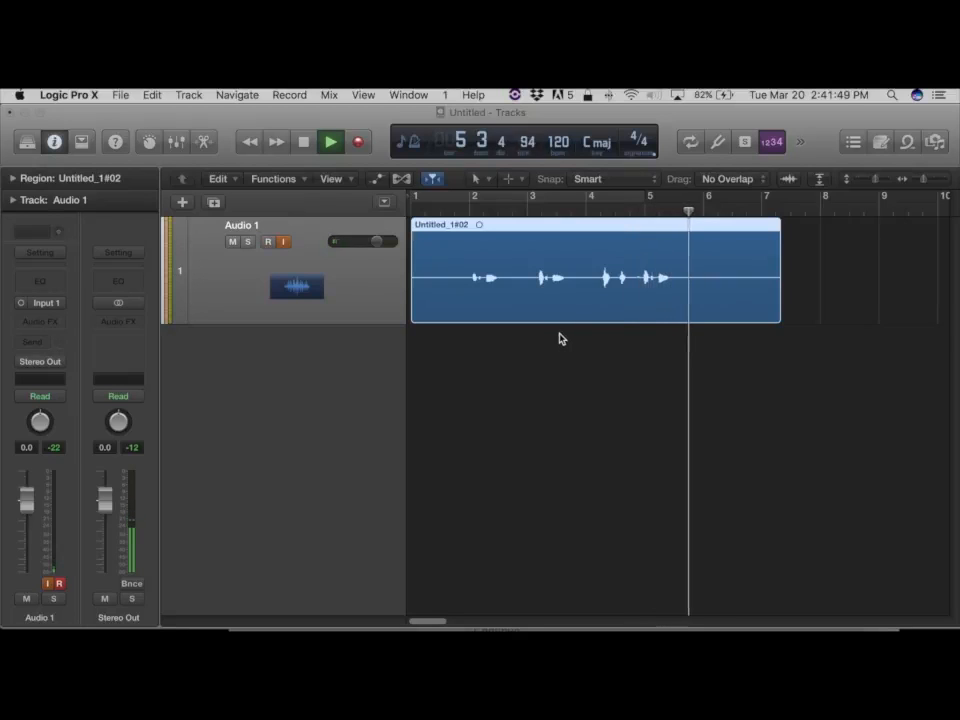
{"action": "key", "text": "space"}
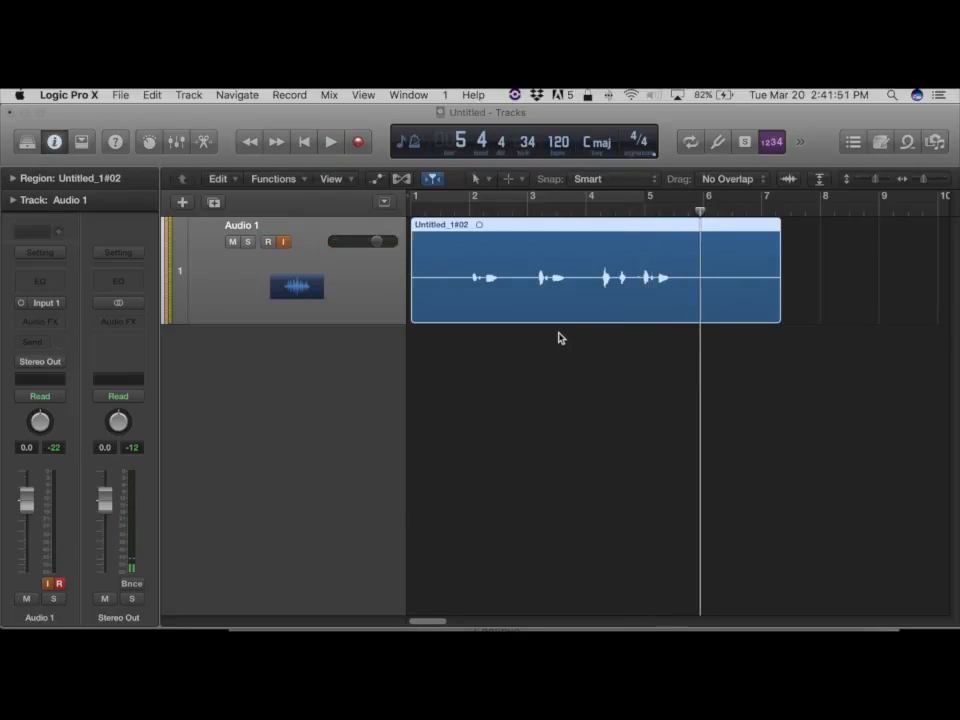
{"action": "key", "text": "Return"}
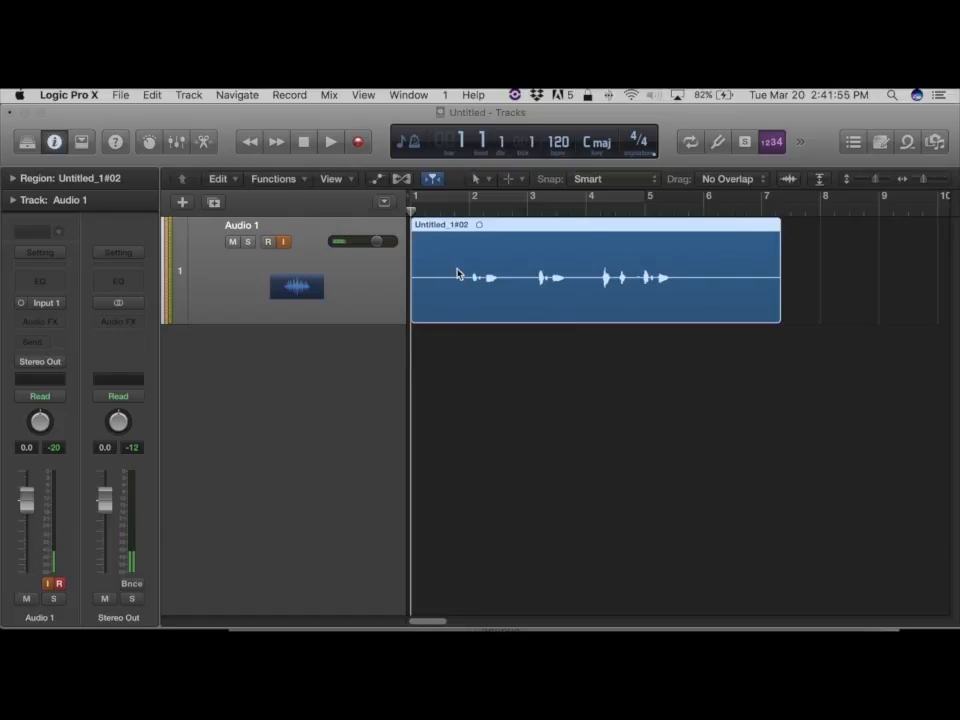
Increase the track height and zoom to fit the recorded region in the window.
{"action": "key", "text": "super+Down"}
{"action": "key", "text": "super+Down"}
{"action": "key", "text": "super+Down"}
{"action": "key", "text": "super+Down"}
{"action": "key", "text": "super+Down"}
{"action": "key", "text": "super+Down"}
{"action": "key", "text": "super+Down"}
{"action": "key", "text": "super+Down"}
{"action": "key", "text": "super+Down"}
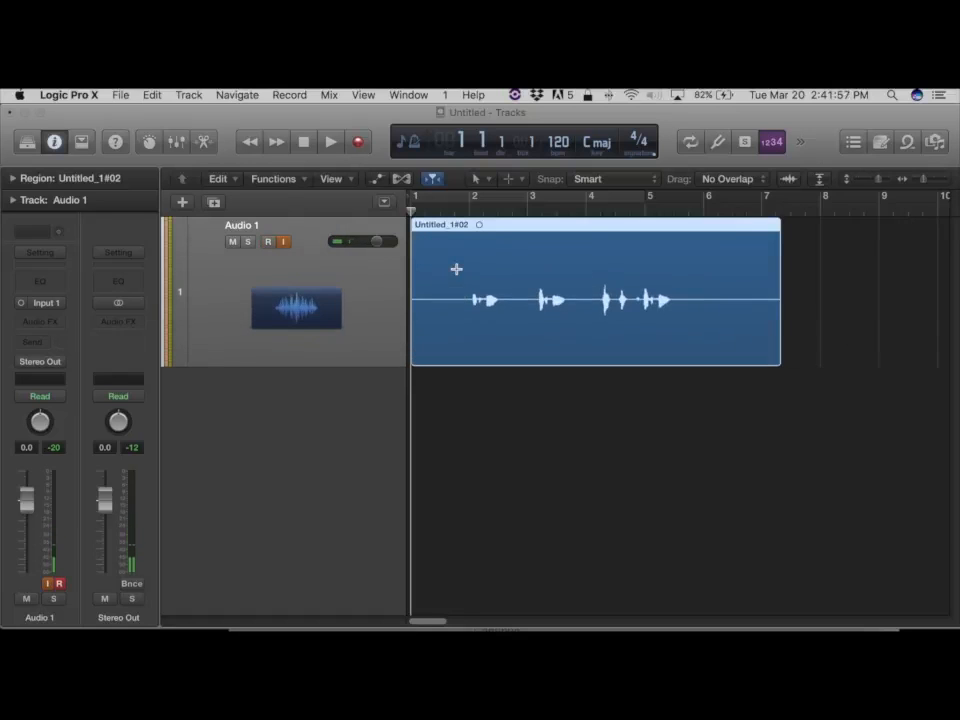
{"action": "key", "text": "z"}
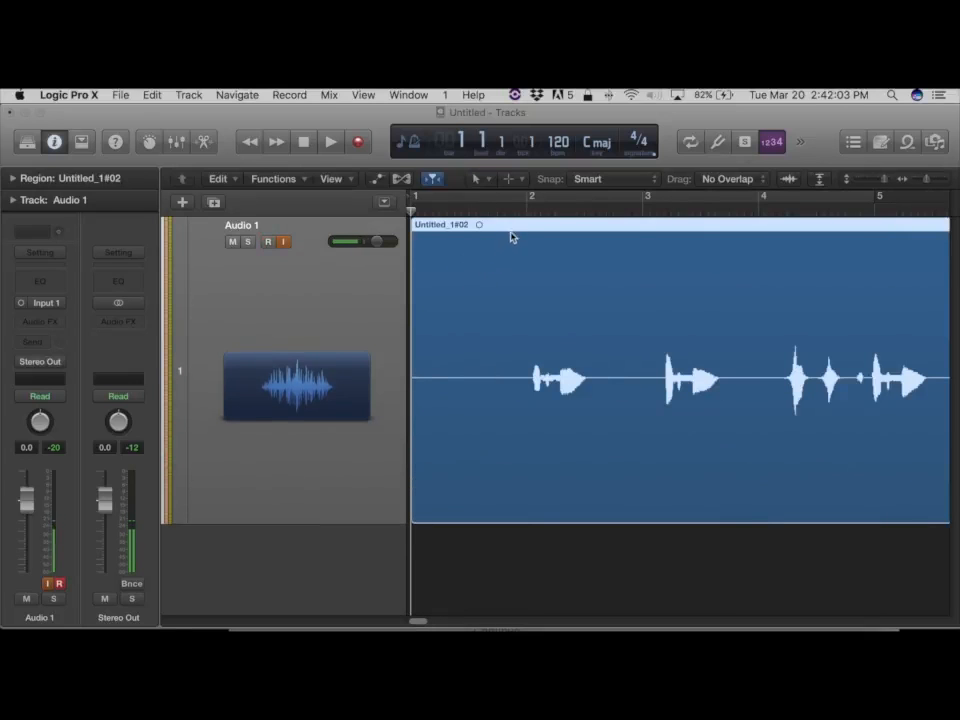
{"action": "right_click", "coordinate": [462, 224]}
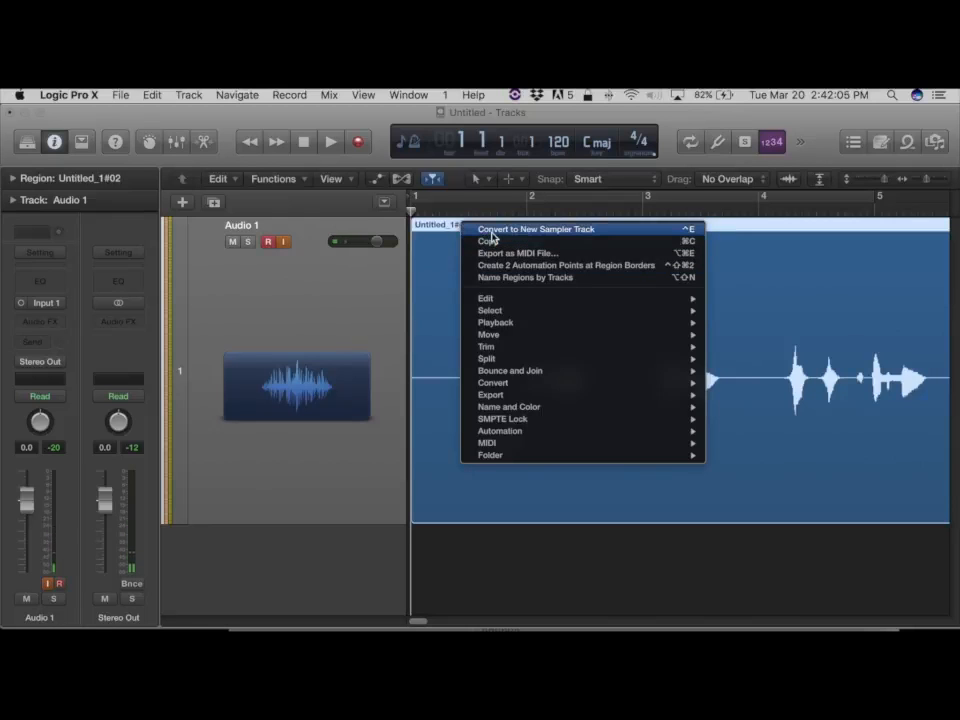
{"action": "left_click", "coordinate": [444, 247]}
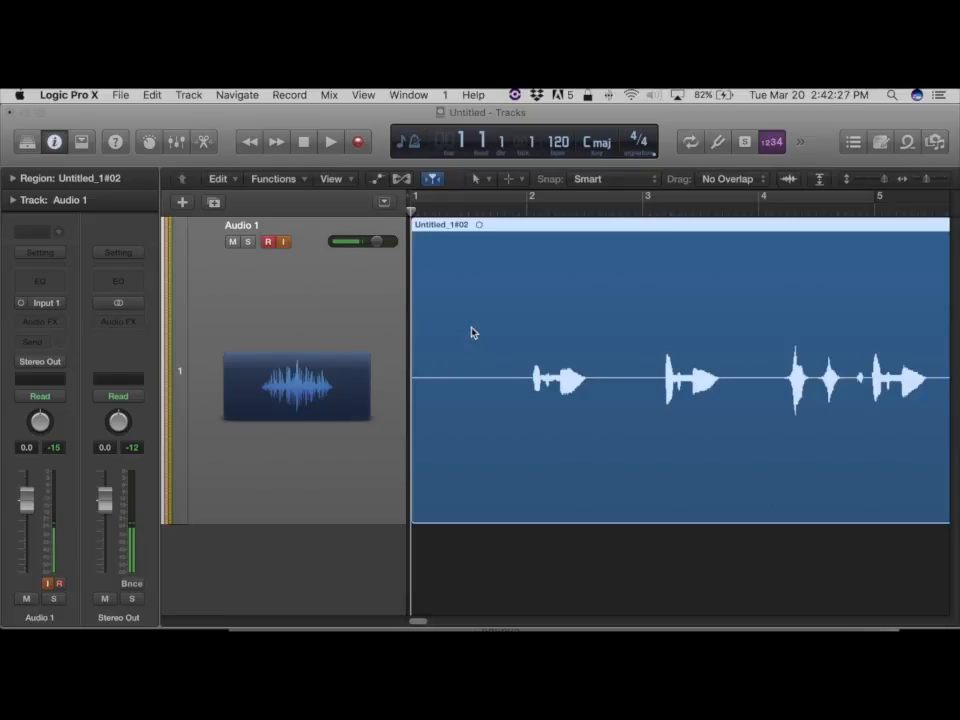
{"action": "right_click", "coordinate": [456, 268]}
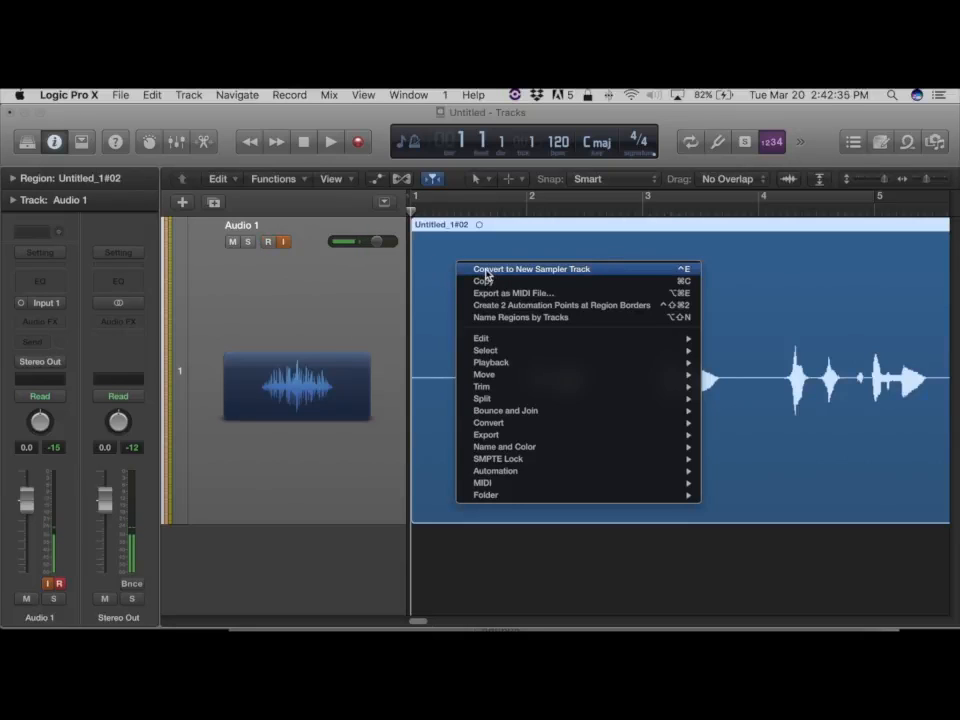
{"action": "left_click", "coordinate": [486, 270]}
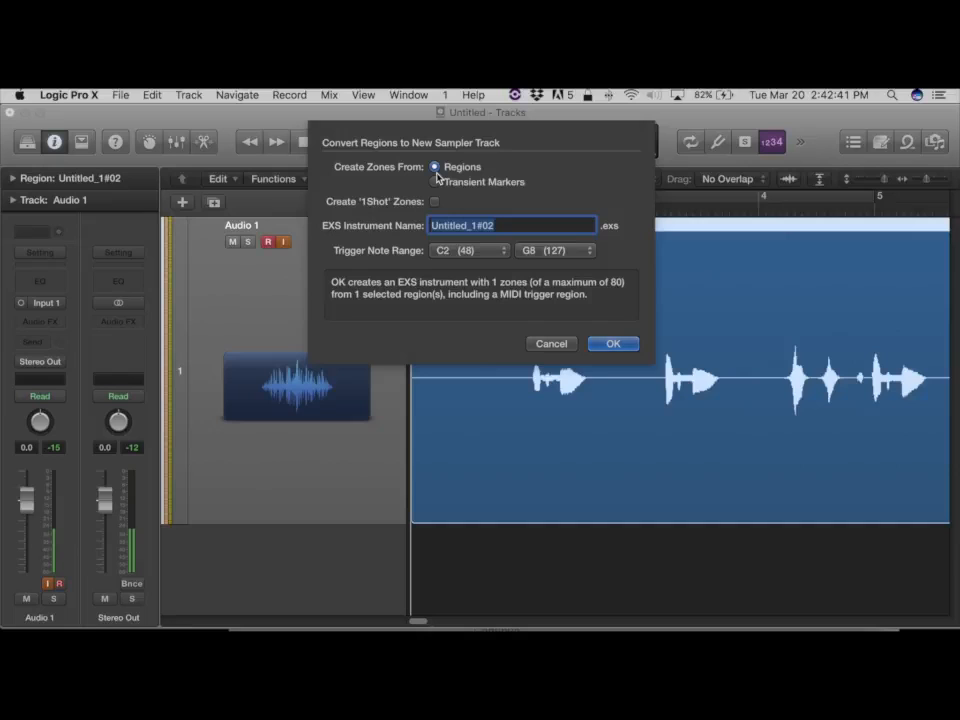
{"action": "left_click", "coordinate": [550, 346]}
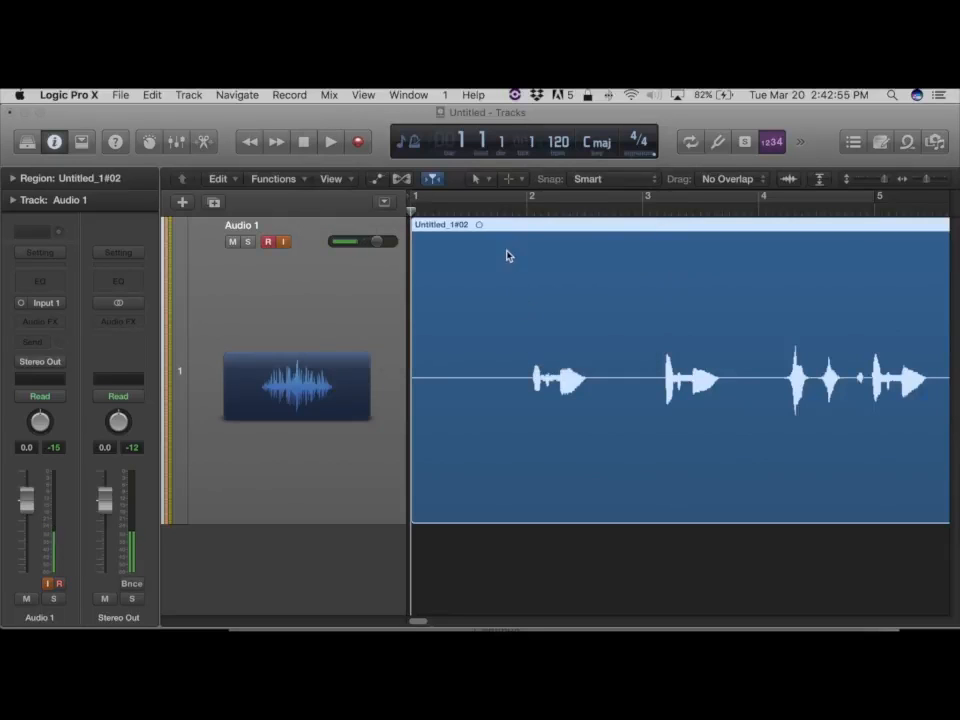
Switch to the Scissors tool and split the recorded region at bar 2.
{"action": "left_click_drag", "start_coordinate": [527, 210], "coordinate": [533, 211]}
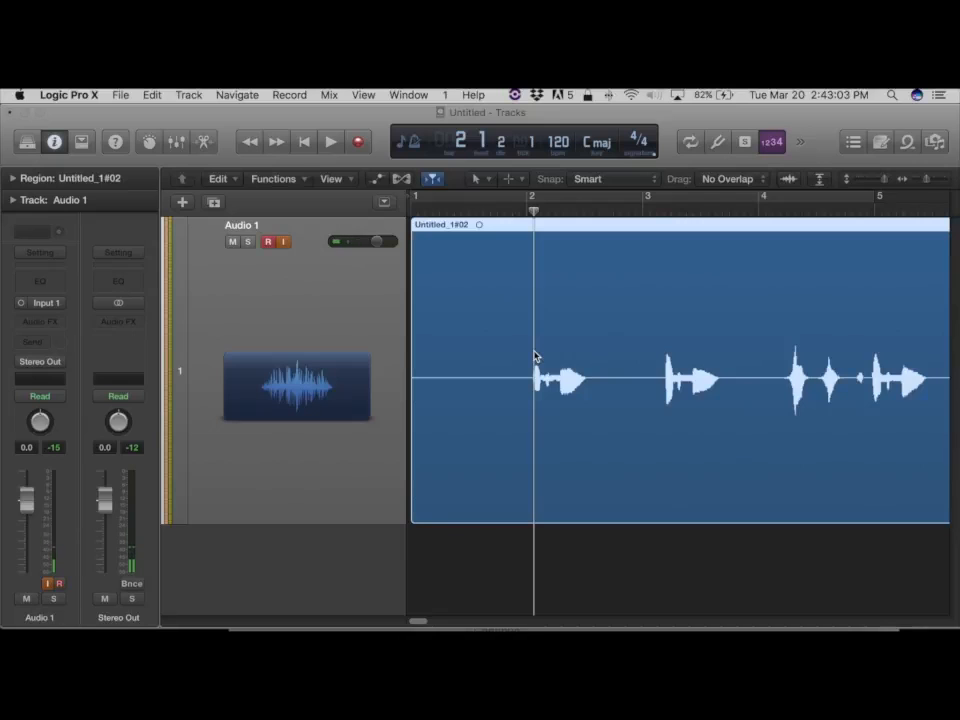
{"action": "key", "text": "b"}
{"action": "key", "text": "b"}
{"action": "key", "text": "t"}
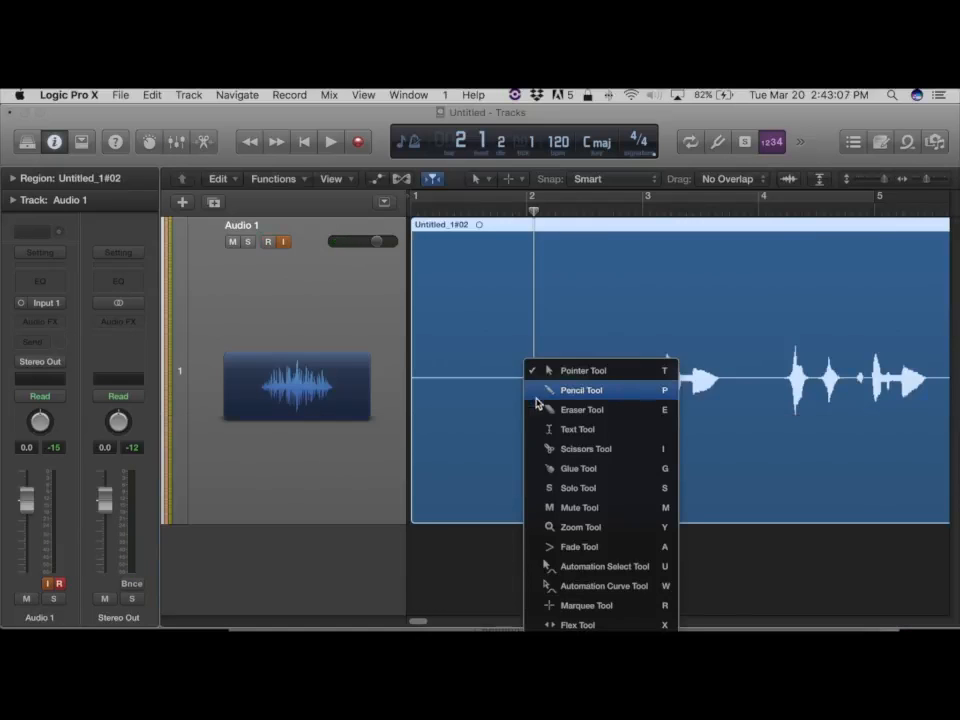
{"action": "left_click", "coordinate": [553, 451]}
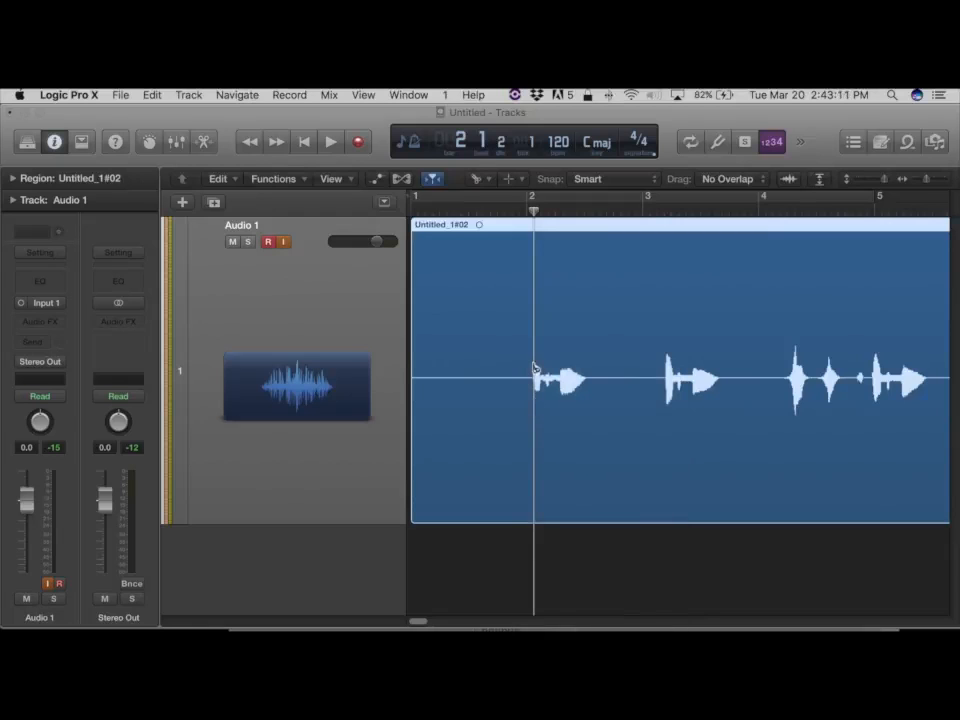
{"action": "left_click", "coordinate": [533, 369]}
Split the region again at about 3 1 4 1 and at about 4 2 1, before the next words.
{"action": "left_click", "coordinate": [647, 206]}
{"action": "left_click_drag", "start_coordinate": [647, 206], "coordinate": [662, 211]}
{"action": "left_click", "coordinate": [664, 378]}
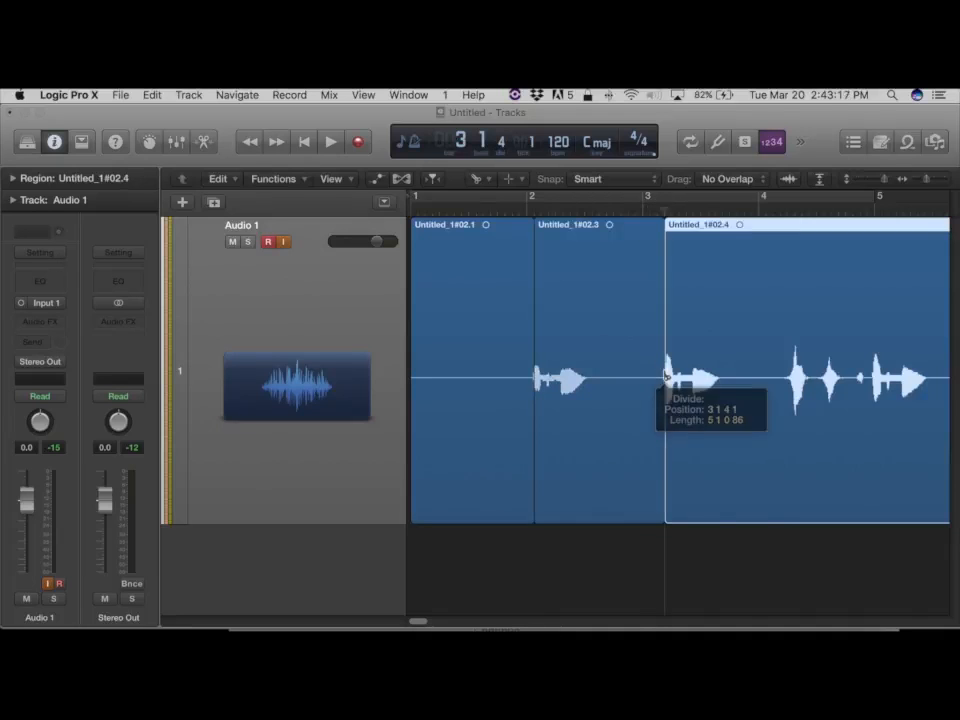
{"action": "left_click", "coordinate": [787, 208]}
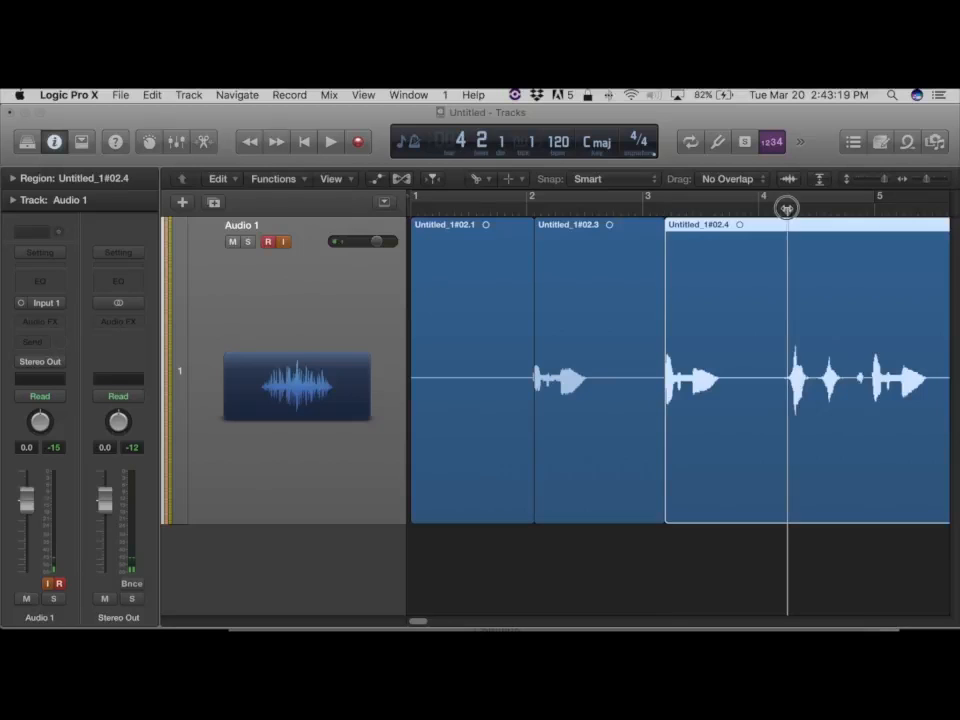
{"action": "left_click", "coordinate": [787, 375]}
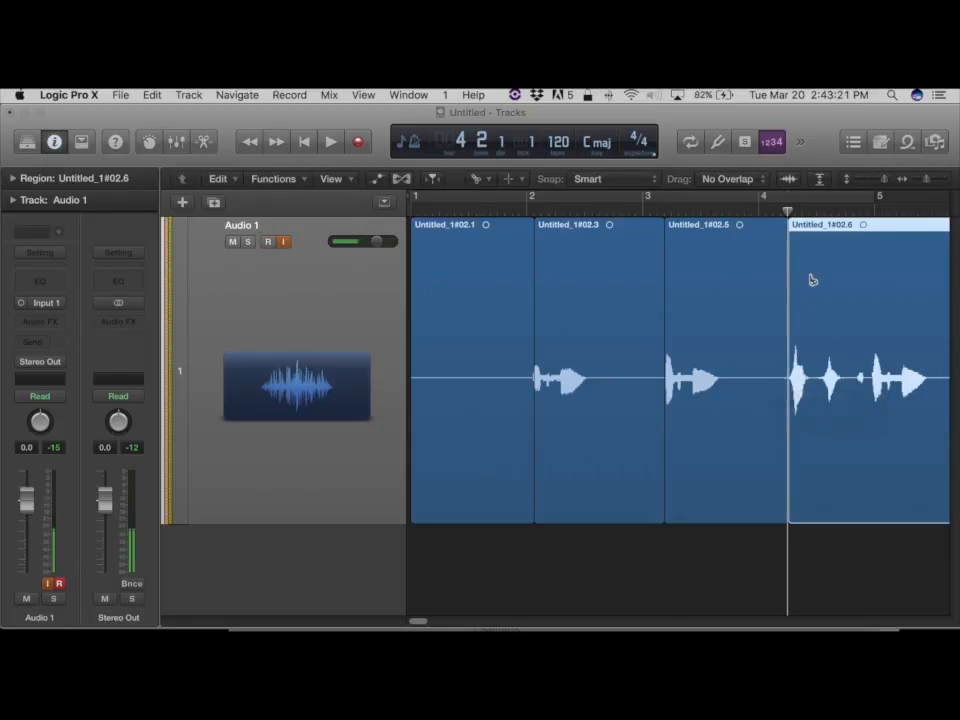
Split the last region twice more between syllables, at about 4 3 1 and 4 4 2.
{"action": "left_click_drag", "start_coordinate": [420, 622], "coordinate": [430, 621]}
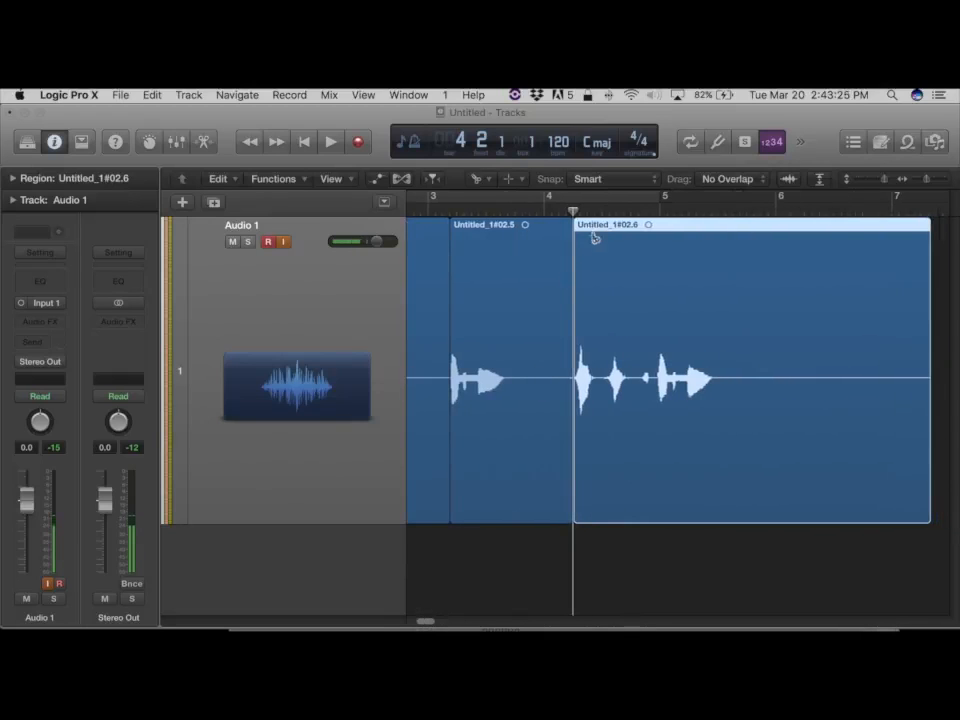
{"action": "left_click_drag", "start_coordinate": [603, 214], "coordinate": [600, 212]}
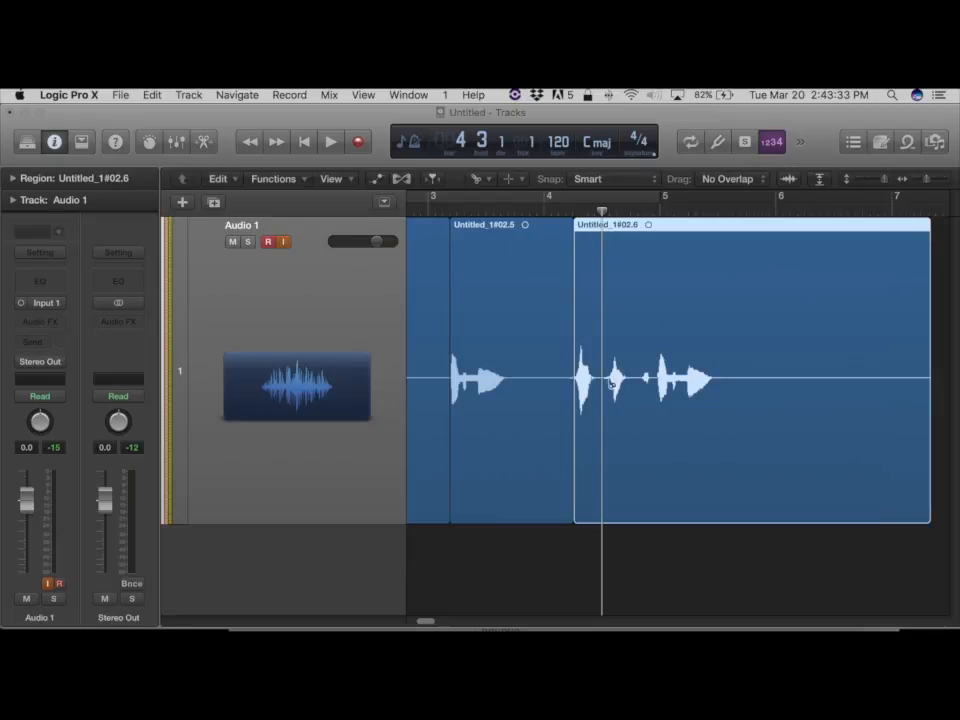
{"action": "left_click", "coordinate": [609, 373]}
{"action": "left_click_drag", "start_coordinate": [602, 209], "coordinate": [639, 213]}
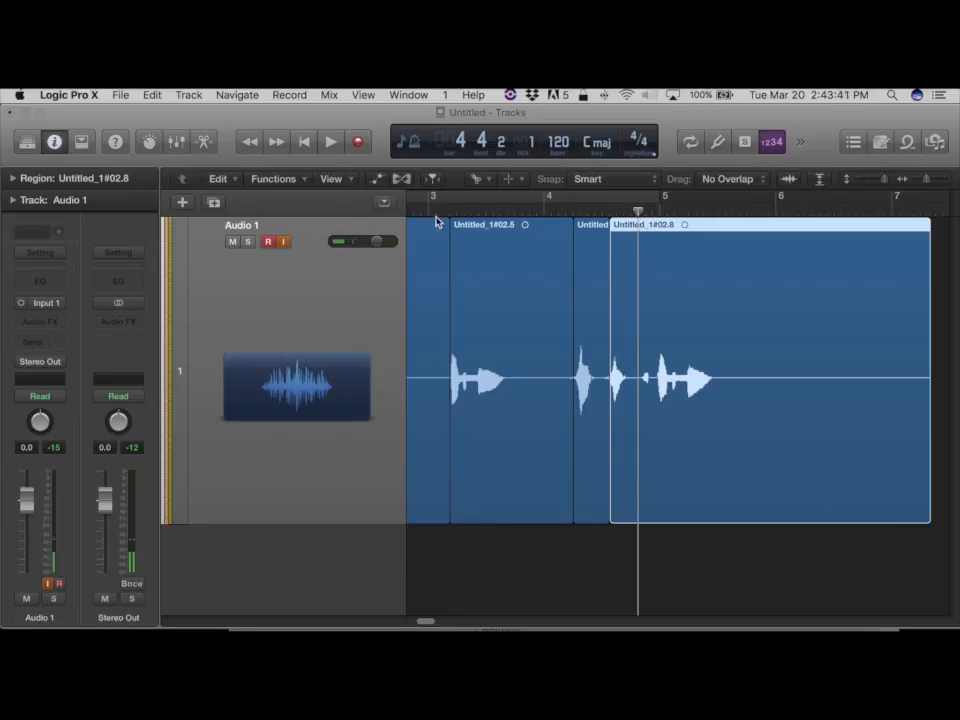
{"action": "left_click", "coordinate": [641, 375]}
{"action": "left_click_drag", "start_coordinate": [643, 377], "coordinate": [636, 440]}
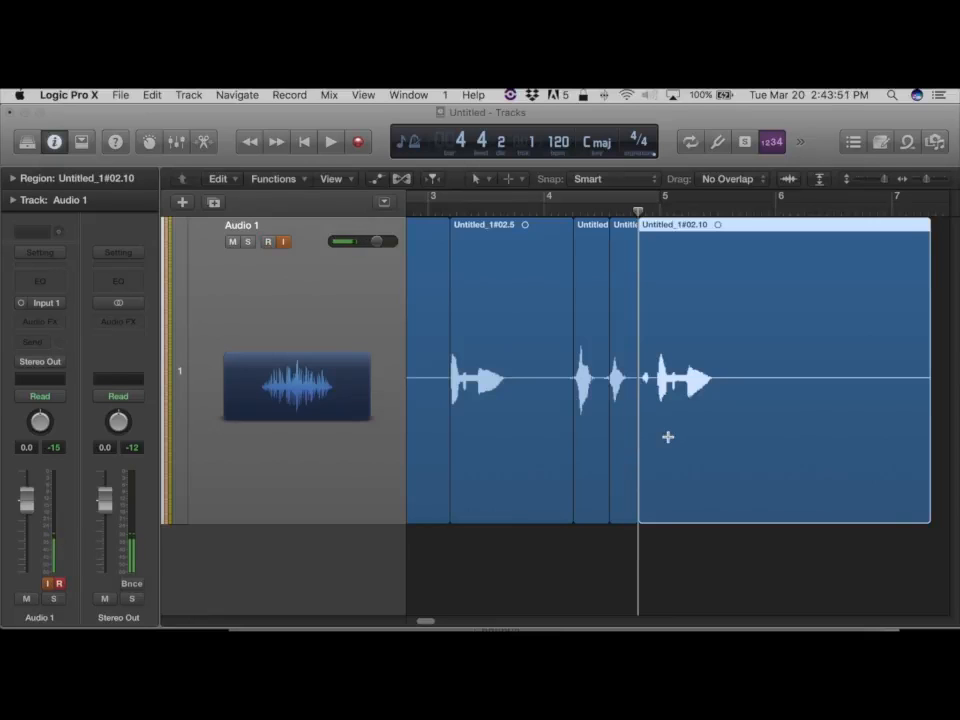
Select all the split regions on the track.
{"action": "key", "text": "super+a"}
{"action": "scroll", "coordinate": [666, 439], "scroll_direction": "left", "scroll_amount": 5}
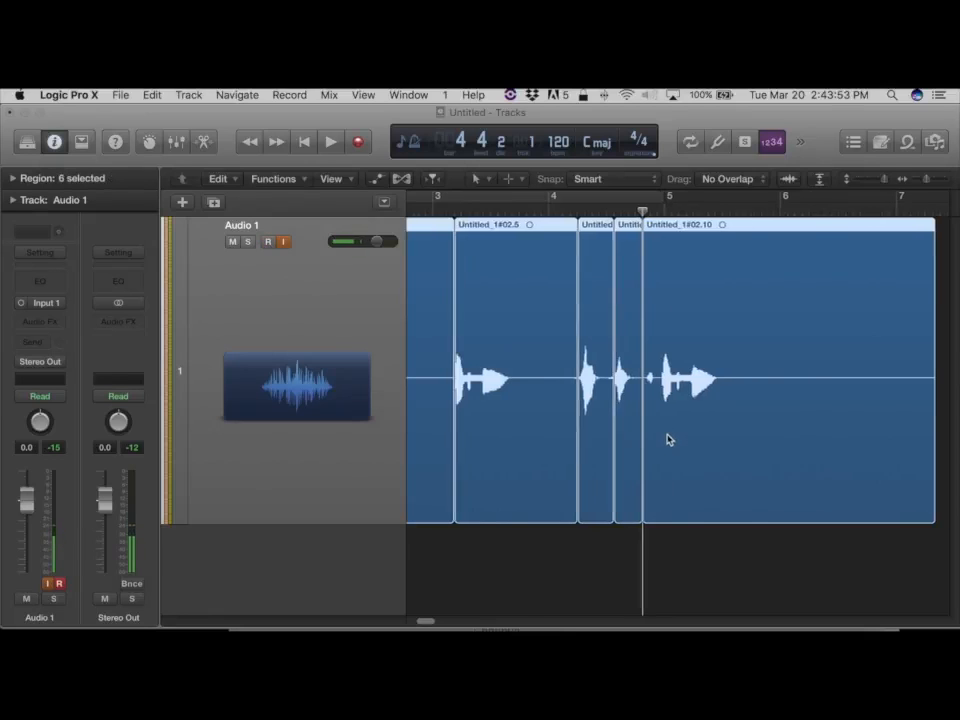
{"action": "scroll", "coordinate": [416, 293], "scroll_direction": "left", "scroll_amount": 3}
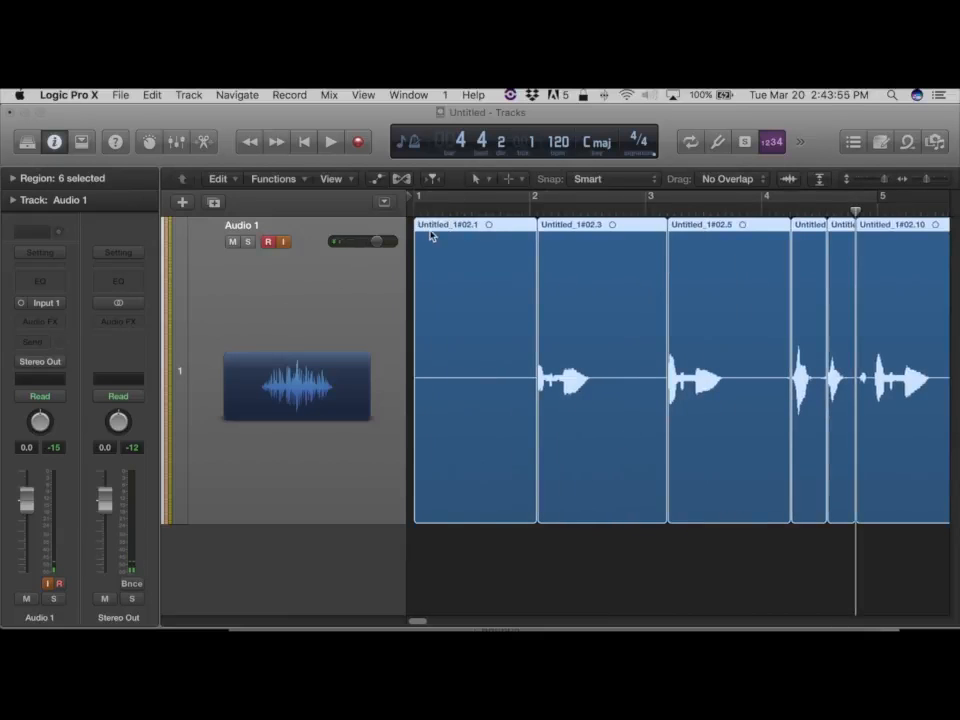
Convert the selected regions to a new sampler track and name the EXS instrument Fresh Voice.
{"action": "key", "text": "super+Left"}
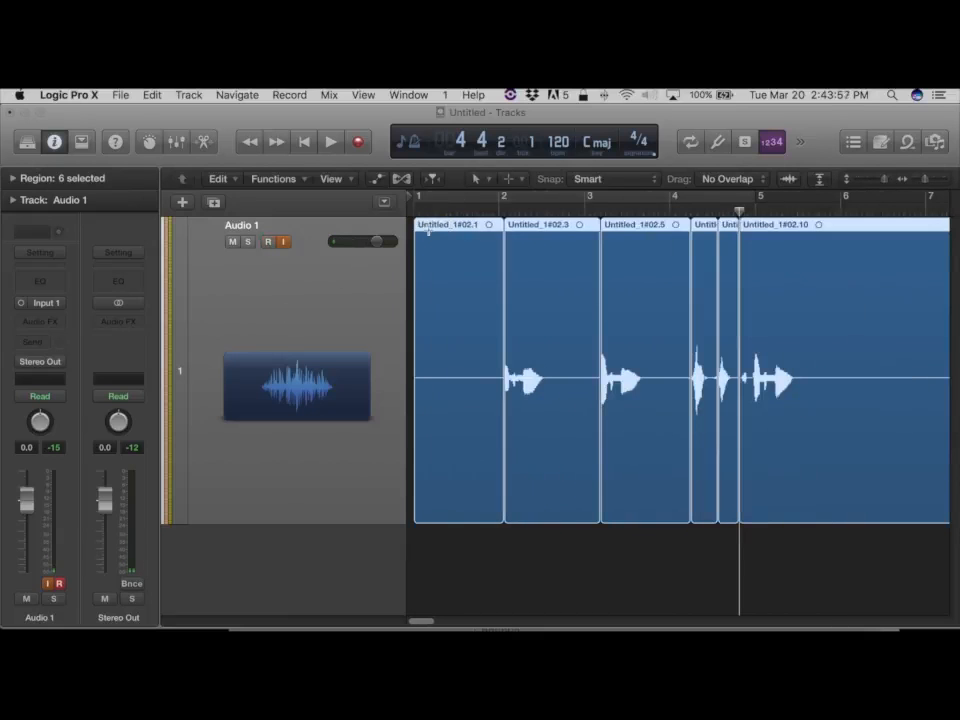
{"action": "right_click", "coordinate": [432, 230]}
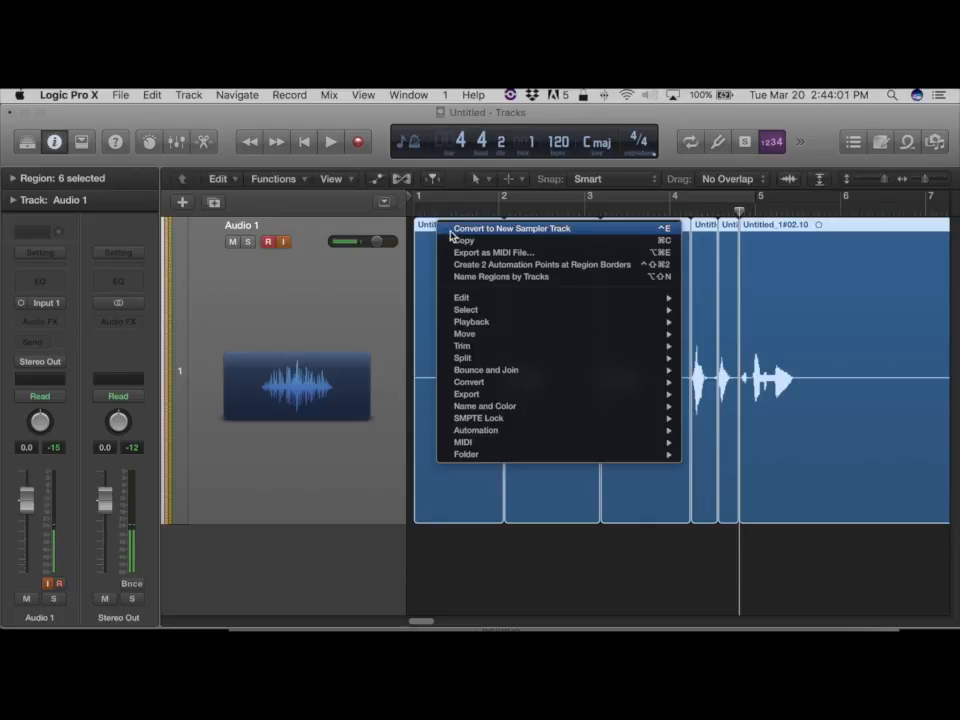
{"action": "left_click", "coordinate": [452, 229]}
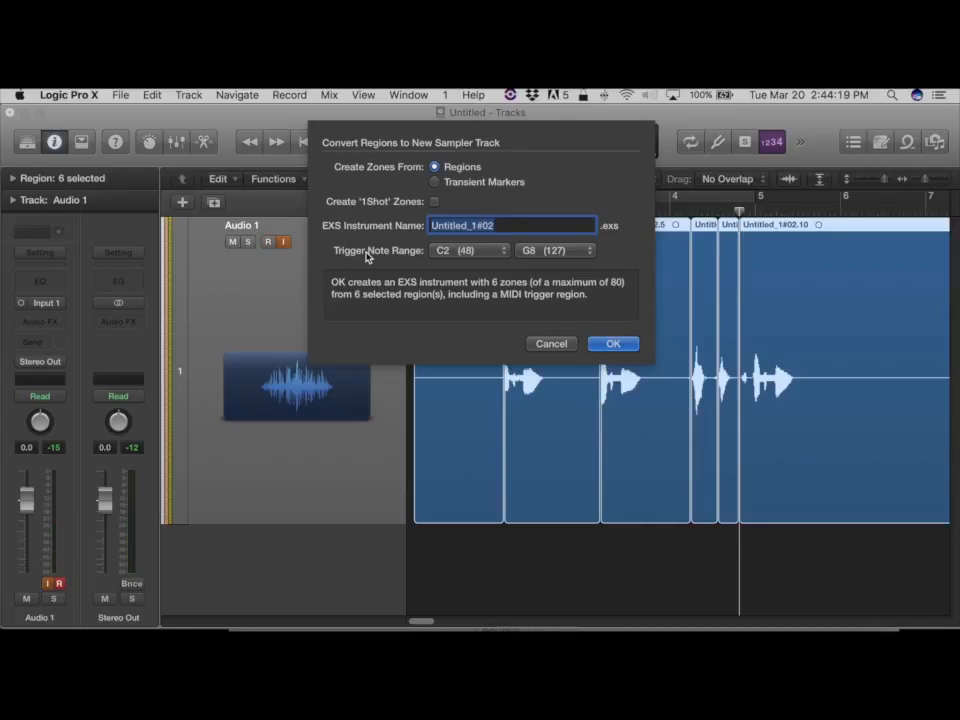
{"action": "type", "text": "F"}
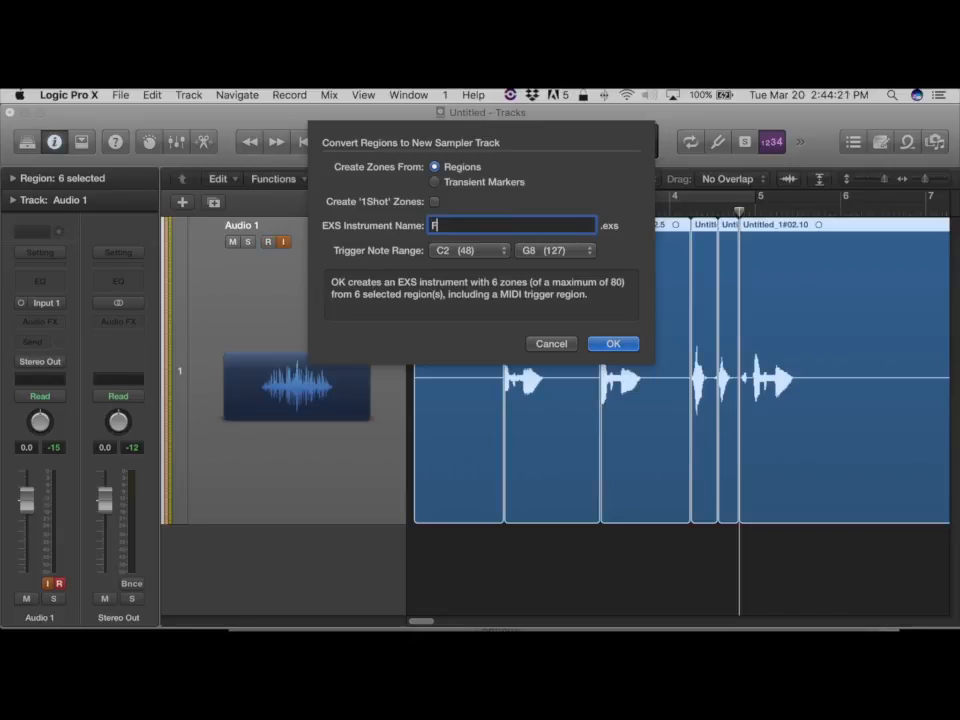
{"action": "type", "text": "resh Voice"}
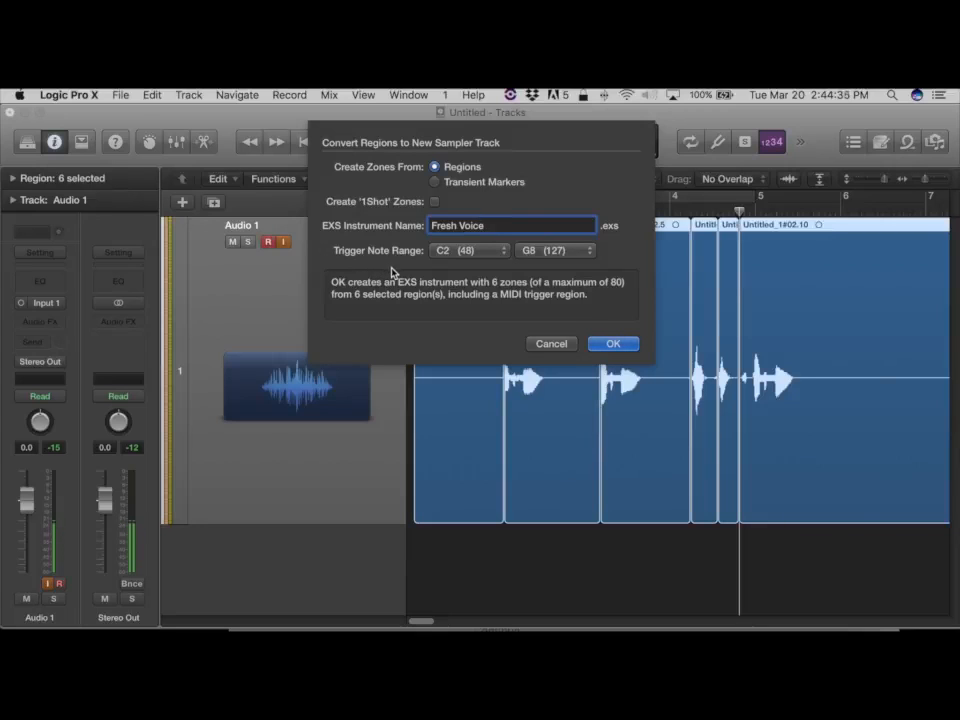
Check the trigger note range options, keeping C2 to G8, and confirm the sampler-track conversion.
{"action": "left_click", "coordinate": [484, 256]}
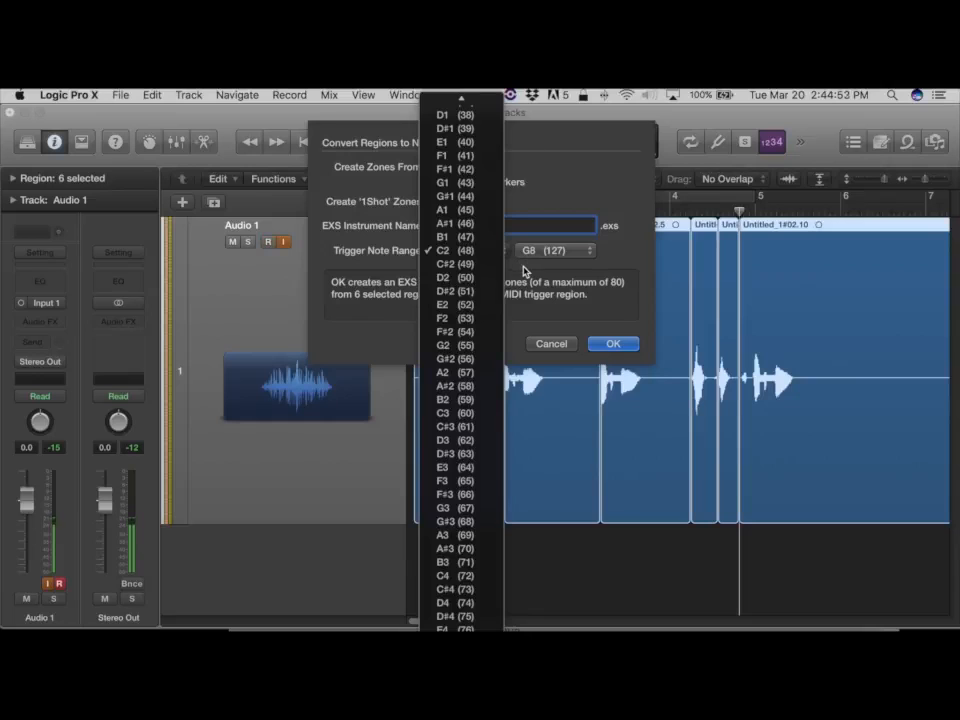
{"action": "left_click", "coordinate": [524, 271]}
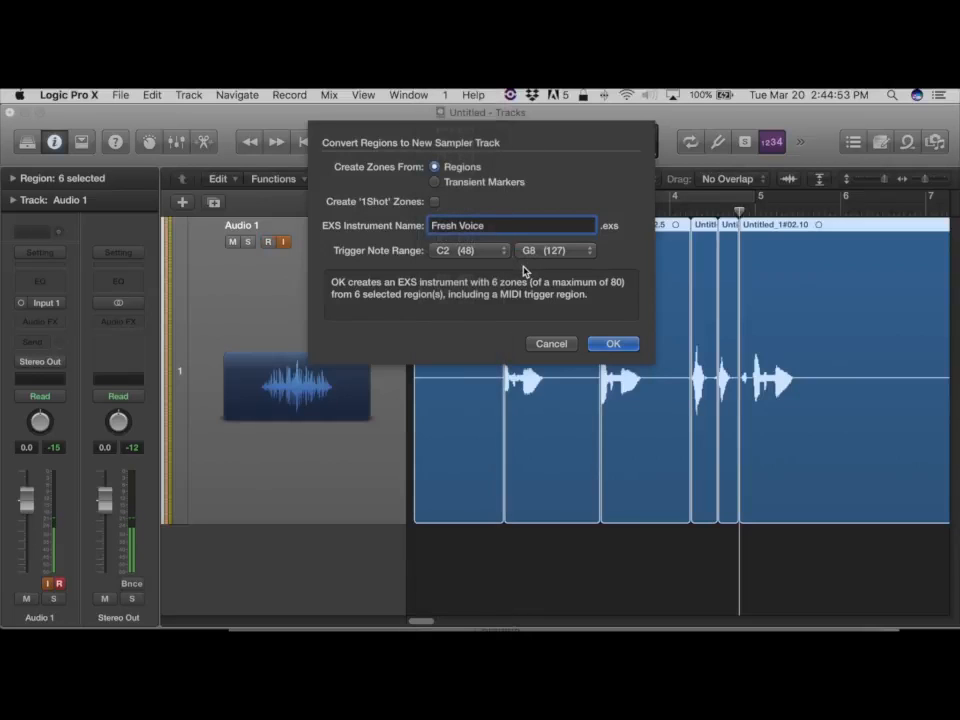
{"action": "left_click", "coordinate": [575, 253]}
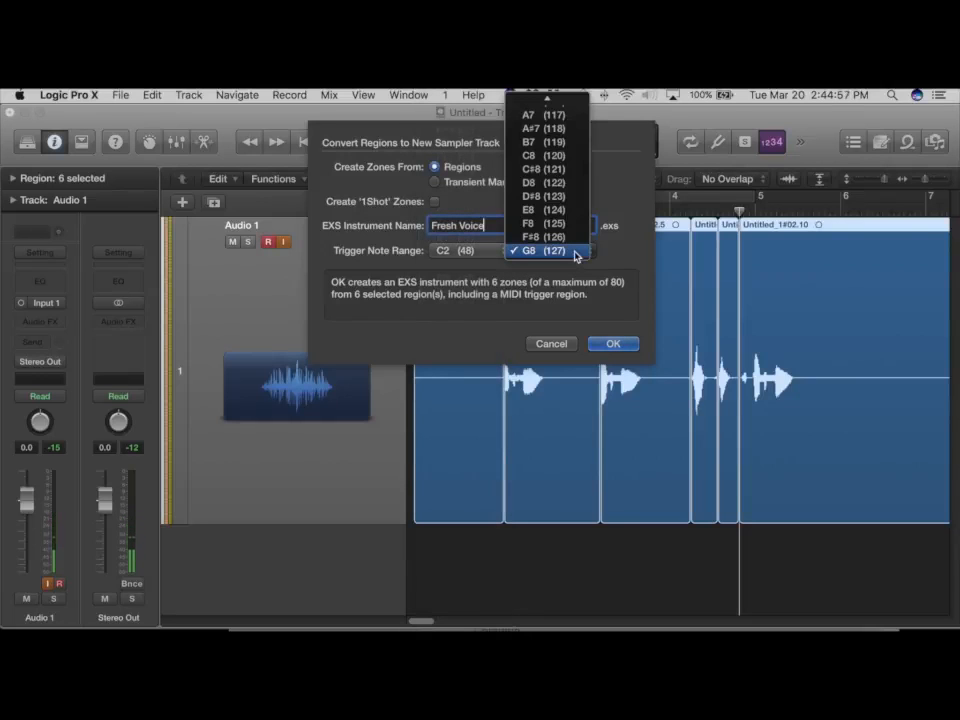
{"action": "left_click", "coordinate": [575, 253]}
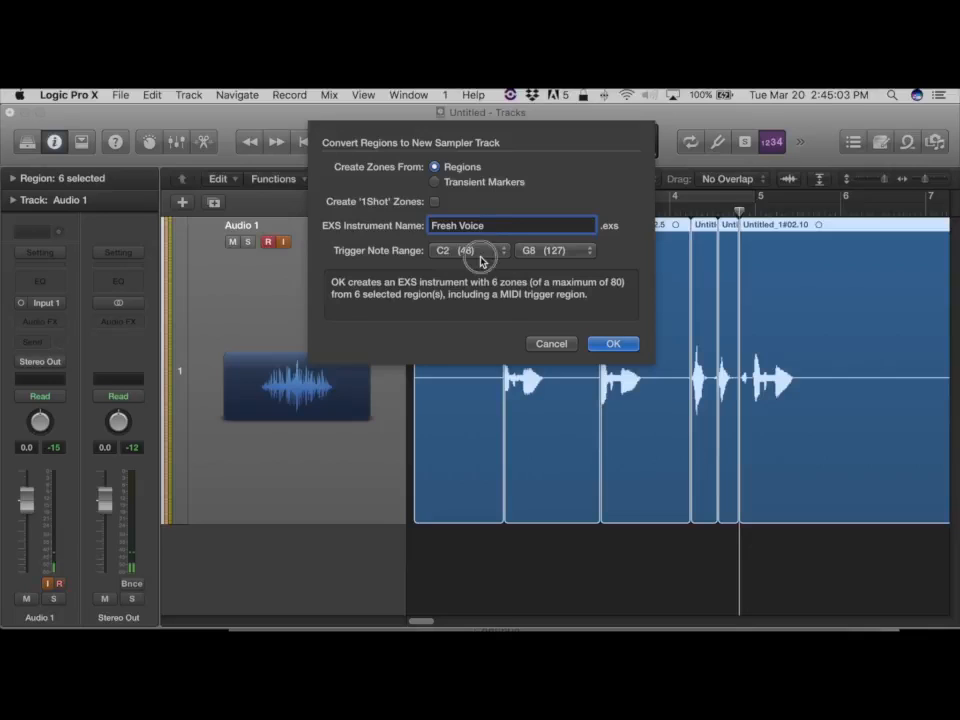
{"action": "left_click", "coordinate": [481, 252]}
{"action": "left_click", "coordinate": [550, 277]}
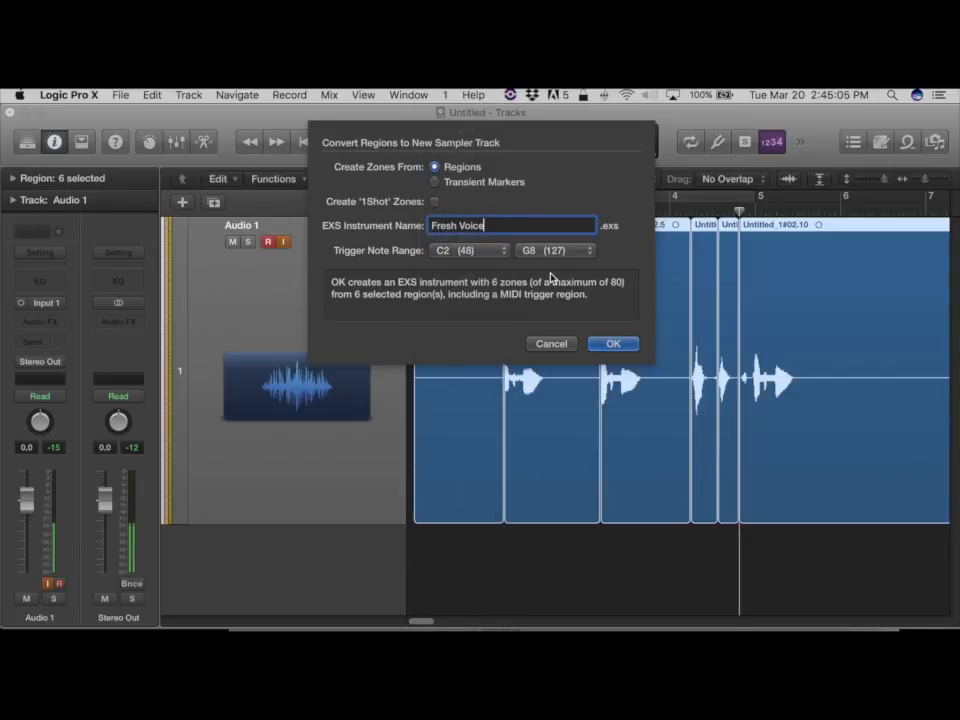
{"action": "left_click", "coordinate": [604, 344]}
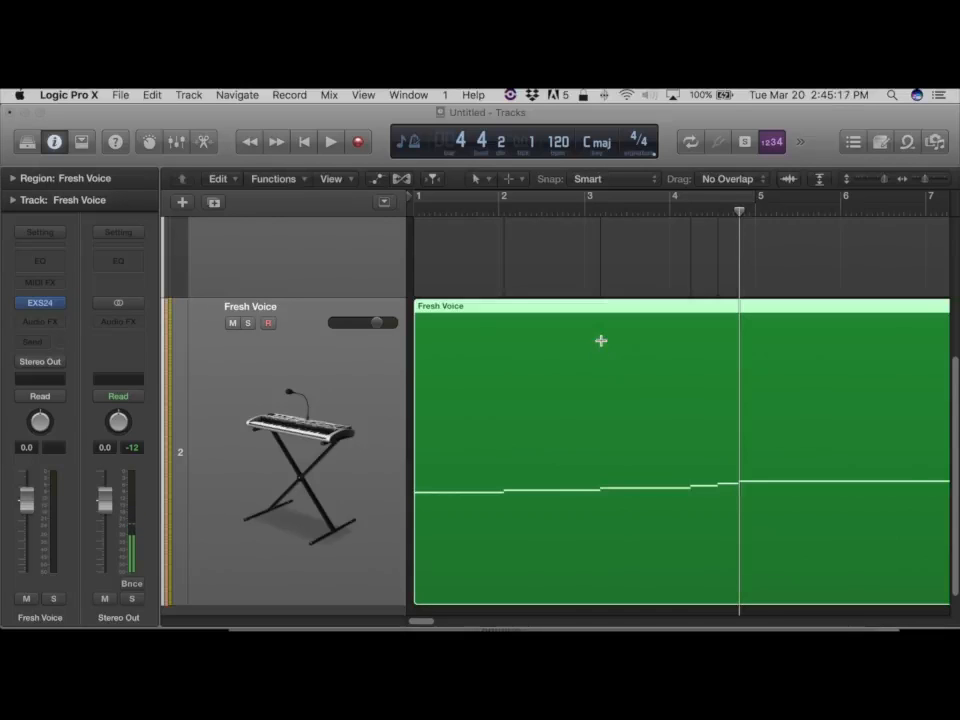
Fit both tracks in view and play the project back from the start to hear the new sampler track.
{"action": "key", "text": "super+Left"}
{"action": "key", "text": "super+Left"}
{"action": "key", "text": "super+Left"}
{"action": "key", "text": "super+Up"}
{"action": "key", "text": "super+Up"}
{"action": "key", "text": "super+Up"}
{"action": "key", "text": "super+Up"}
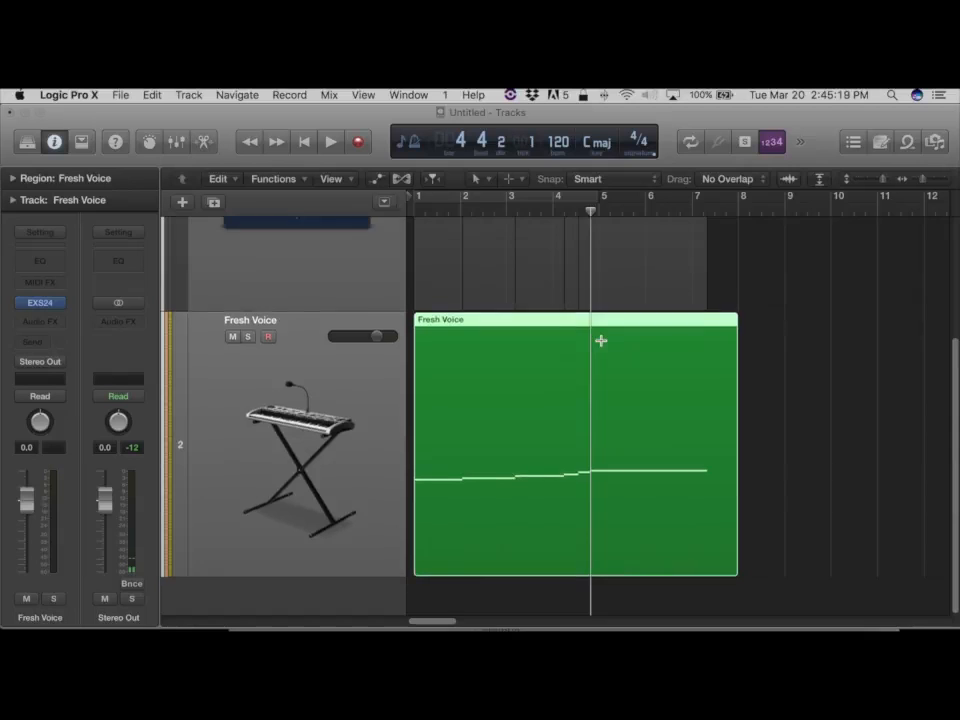
{"action": "key", "text": "super+Down"}
{"action": "key", "text": "super+Down"}
{"action": "key", "text": "super+Down"}
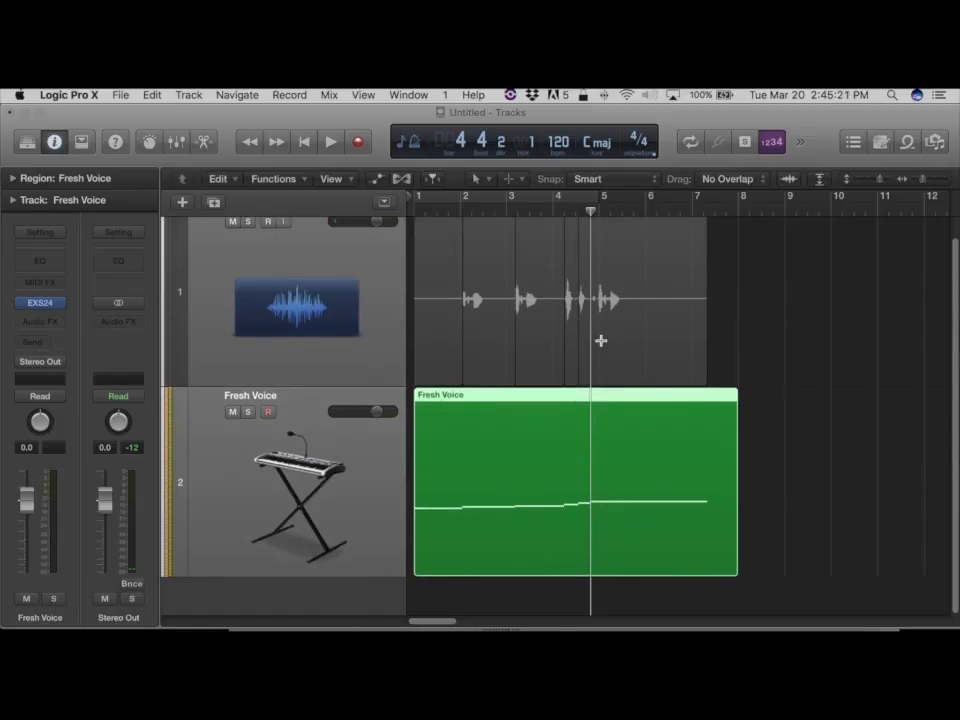
{"action": "key", "text": "super+Up"}
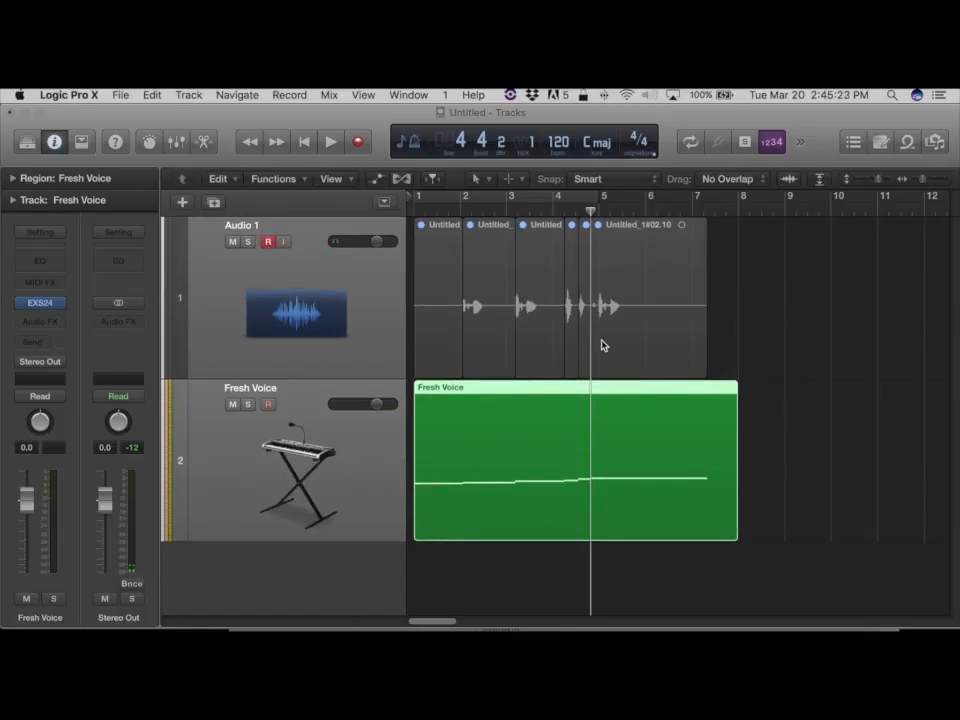
{"action": "mouse_move", "coordinate": [40, 306]}
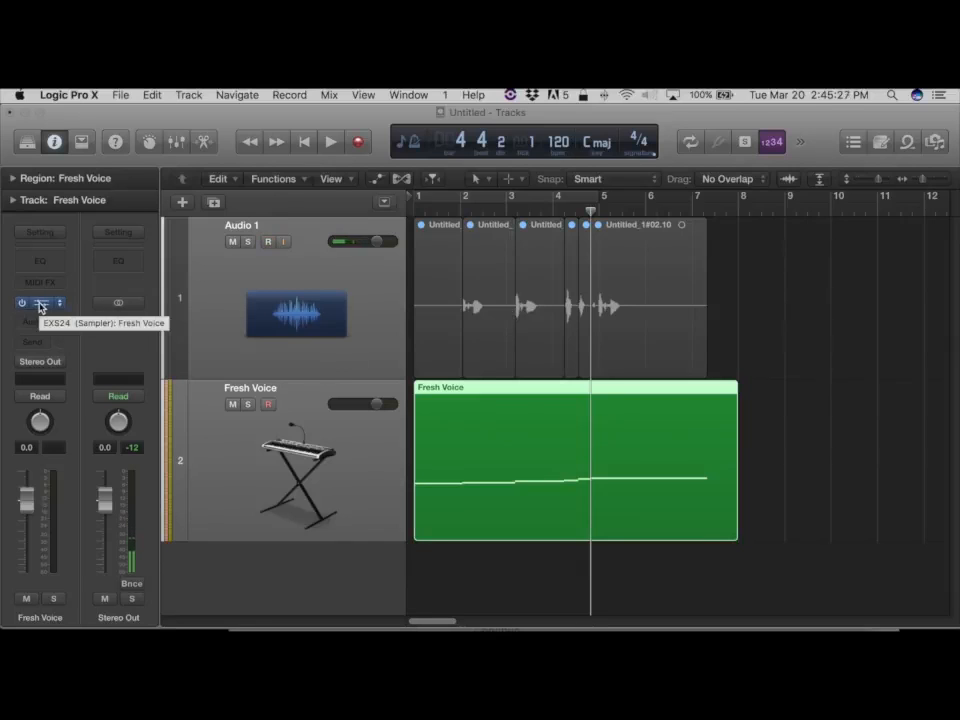
{"action": "key", "text": "Return"}
{"action": "key", "text": "space"}
{"action": "key", "text": "space"}
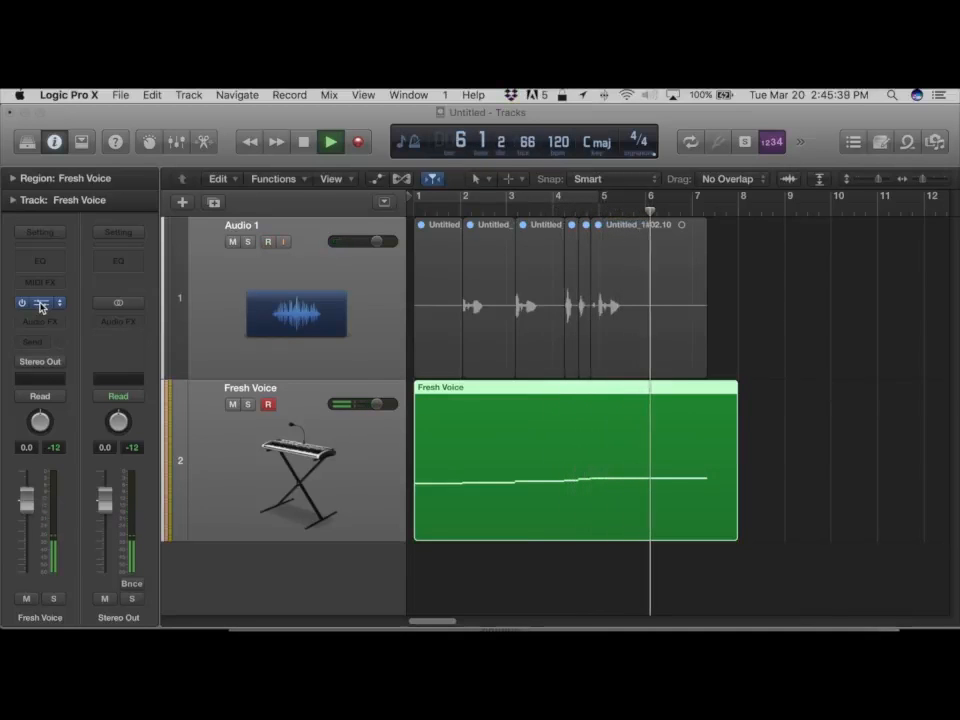
{"action": "key", "text": "space"}
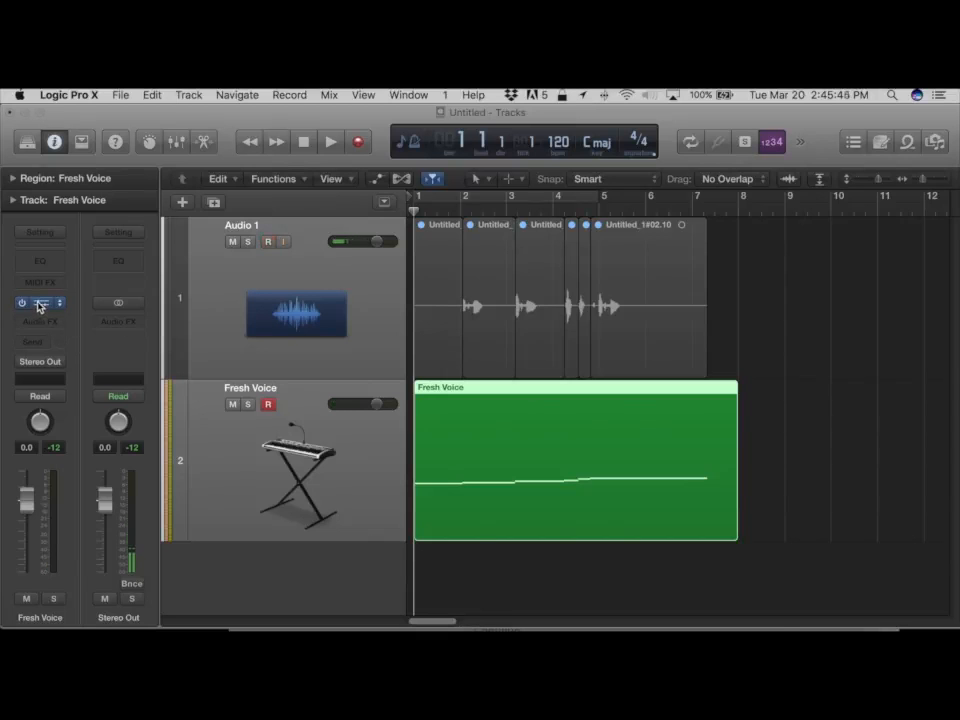
Open the Fresh Voice EXS24 plug-in and its instrument editor showing the zones.
{"action": "left_click", "coordinate": [37, 303]}
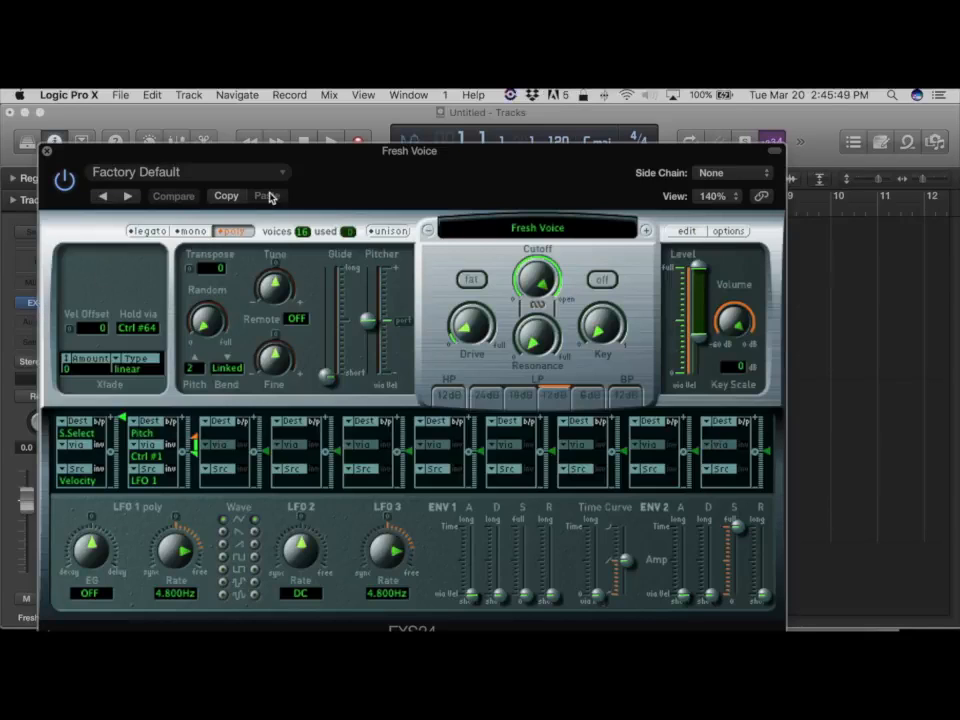
{"action": "left_click_drag", "start_coordinate": [316, 163], "coordinate": [343, 144]}
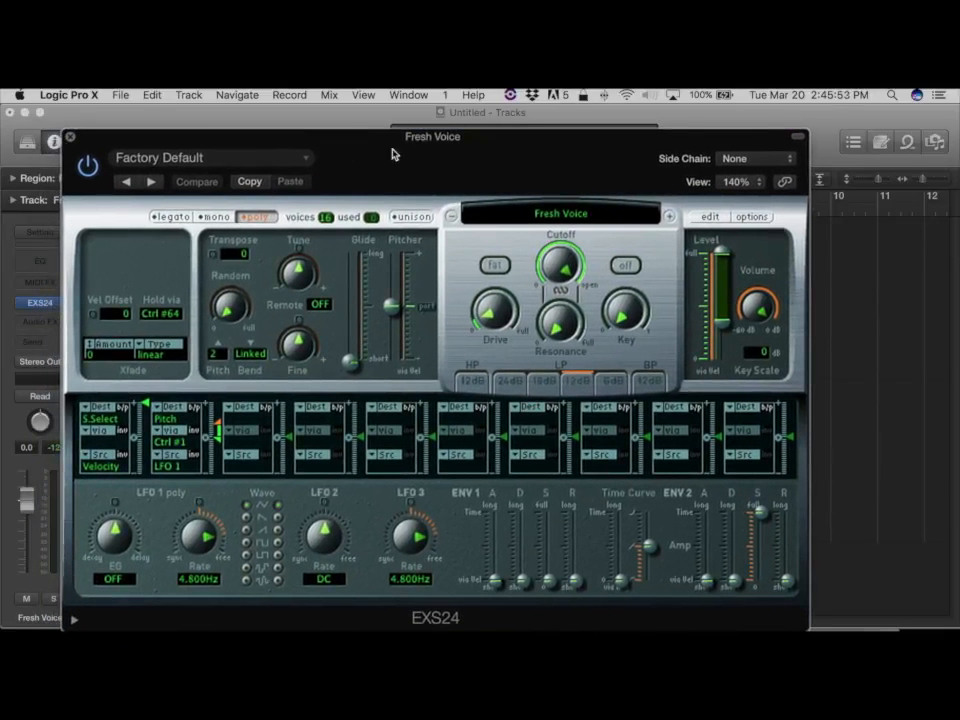
{"action": "left_click", "coordinate": [745, 218]}
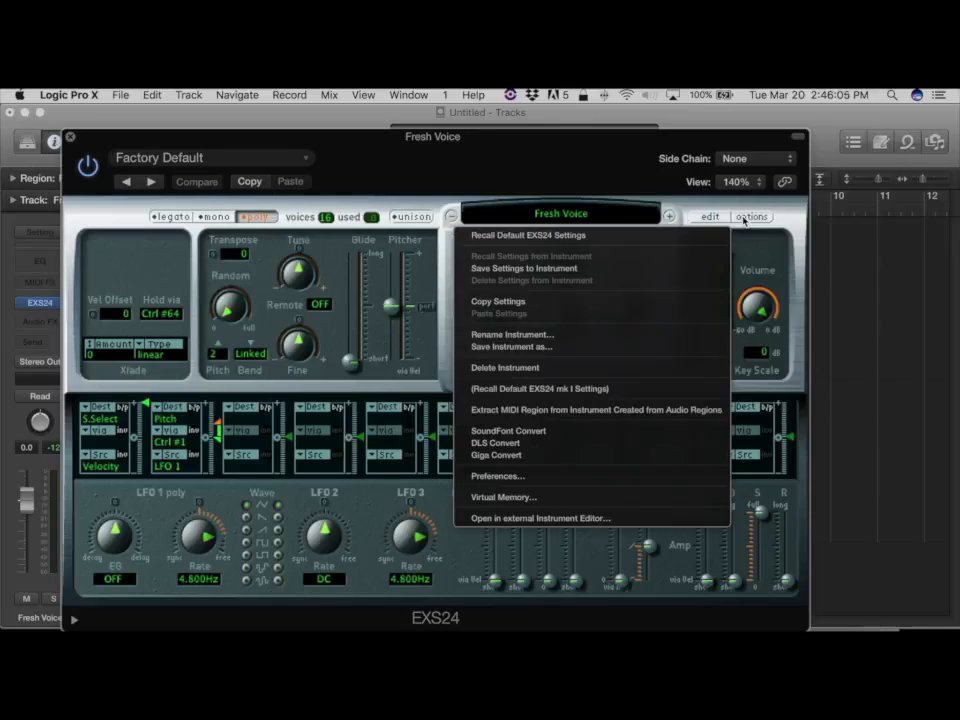
{"action": "left_click", "coordinate": [745, 218]}
{"action": "left_click", "coordinate": [707, 218]}
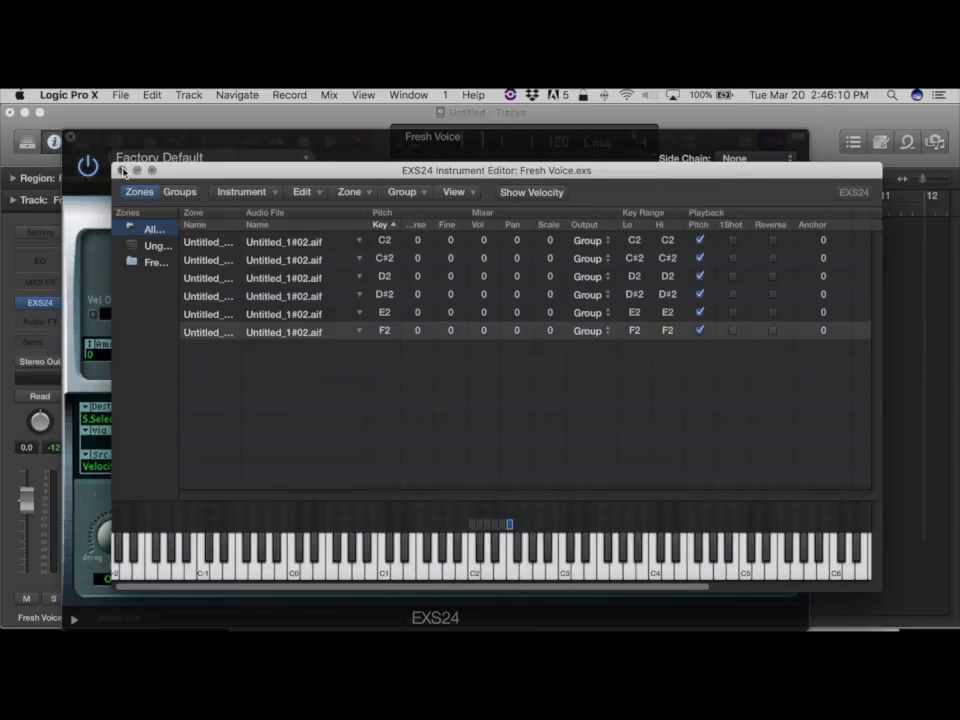
{"action": "left_click", "coordinate": [122, 171]}
{"action": "left_click", "coordinate": [708, 218]}
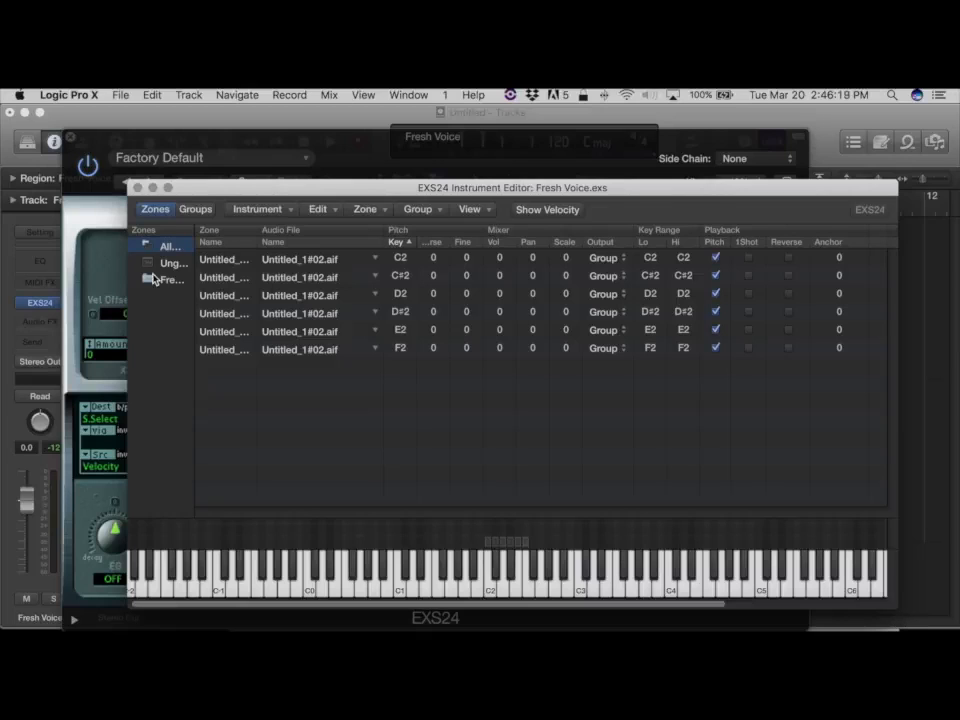
Open the Advanced Tools preferences.
{"action": "left_click", "coordinate": [70, 95]}
{"action": "mouse_move", "coordinate": [76, 143]}
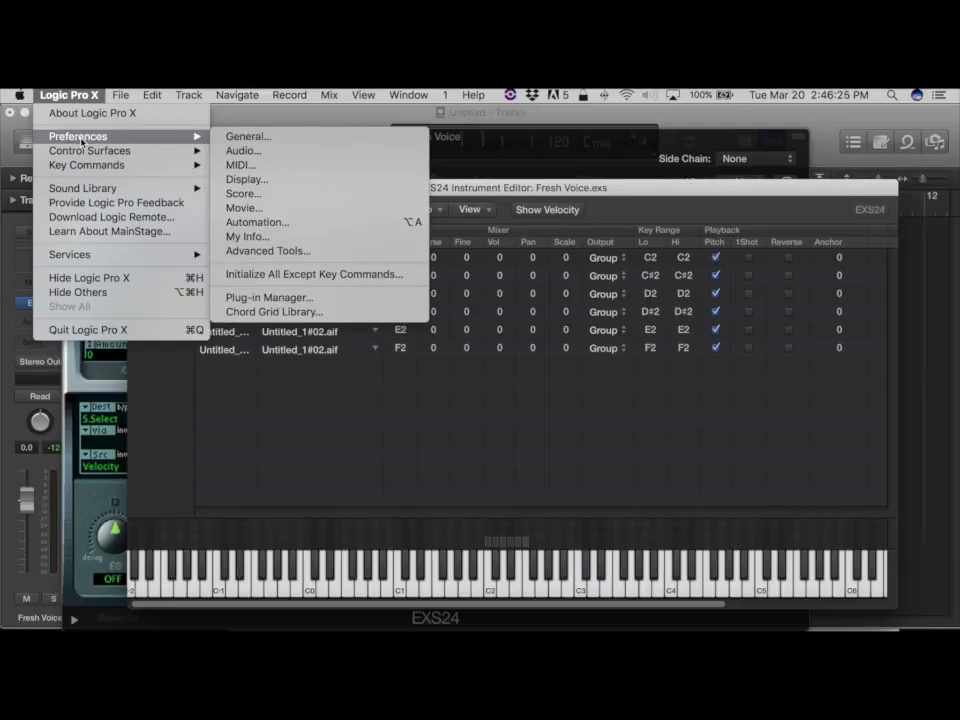
{"action": "left_click", "coordinate": [270, 250]}
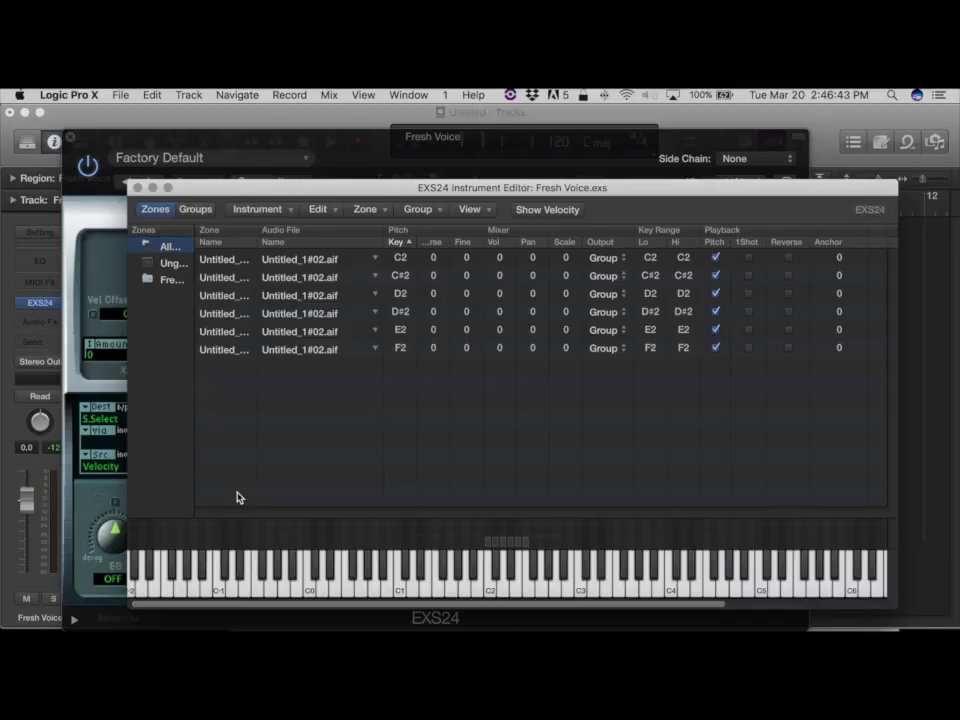
Audition the sampler zones by playing the keys from C2 upward on the editor's keyboard.
{"action": "left_click", "coordinate": [489, 593]}
{"action": "left_click", "coordinate": [489, 593]}
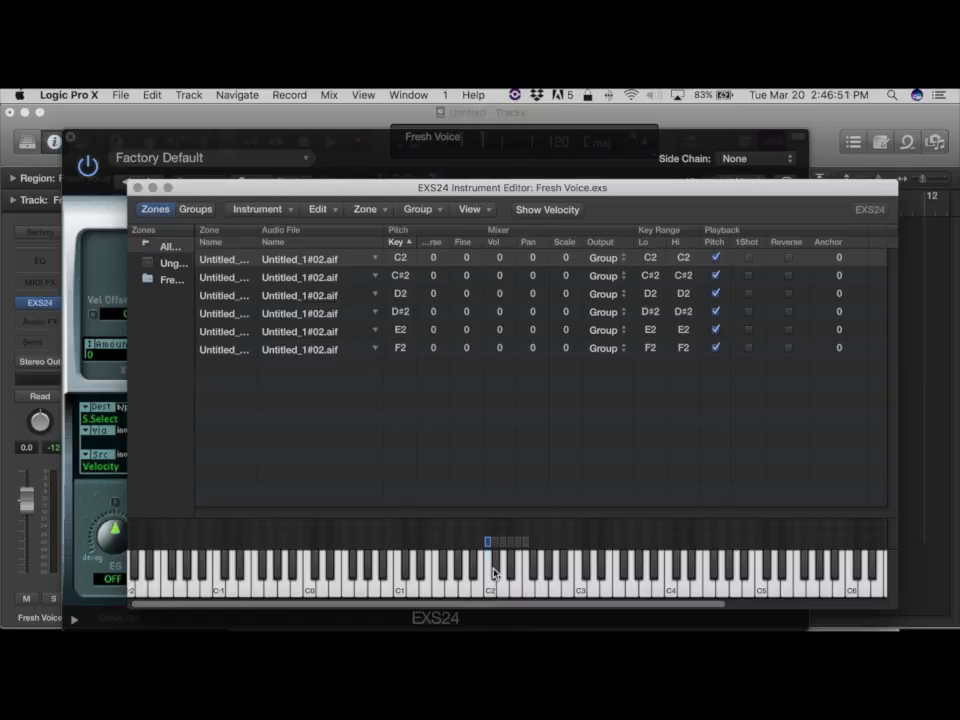
{"action": "left_click", "coordinate": [494, 573]}
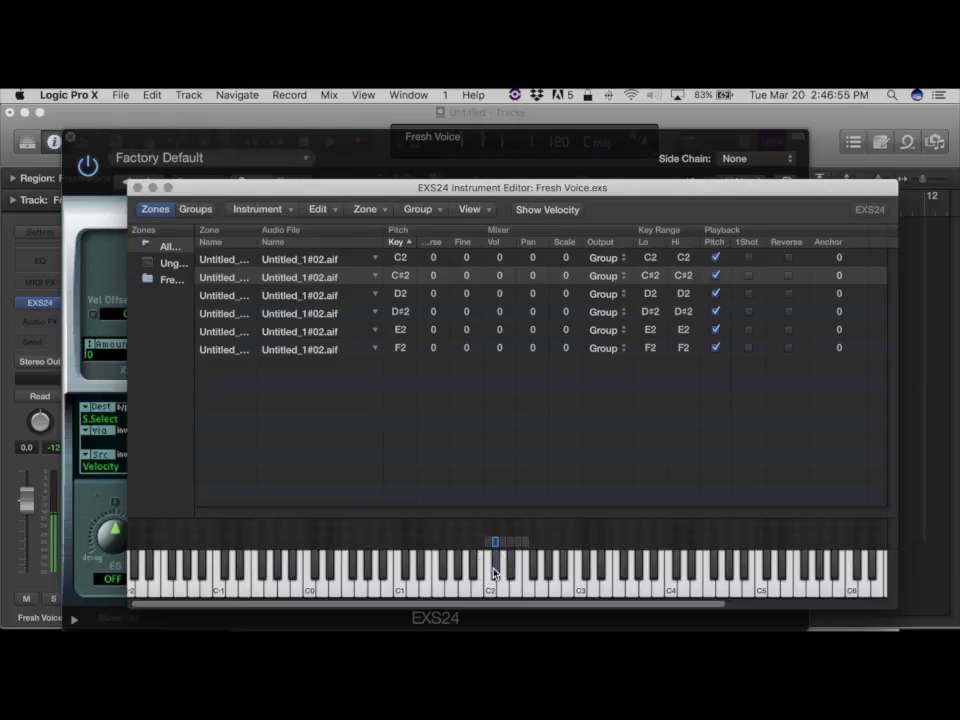
{"action": "left_click", "coordinate": [503, 593]}
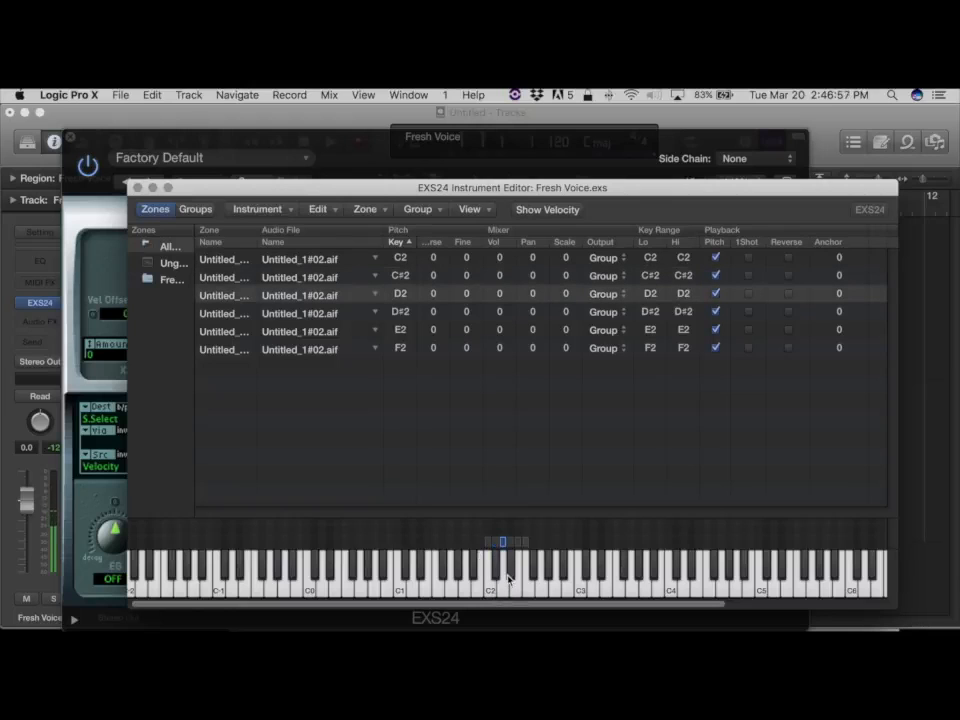
{"action": "left_click", "coordinate": [509, 573]}
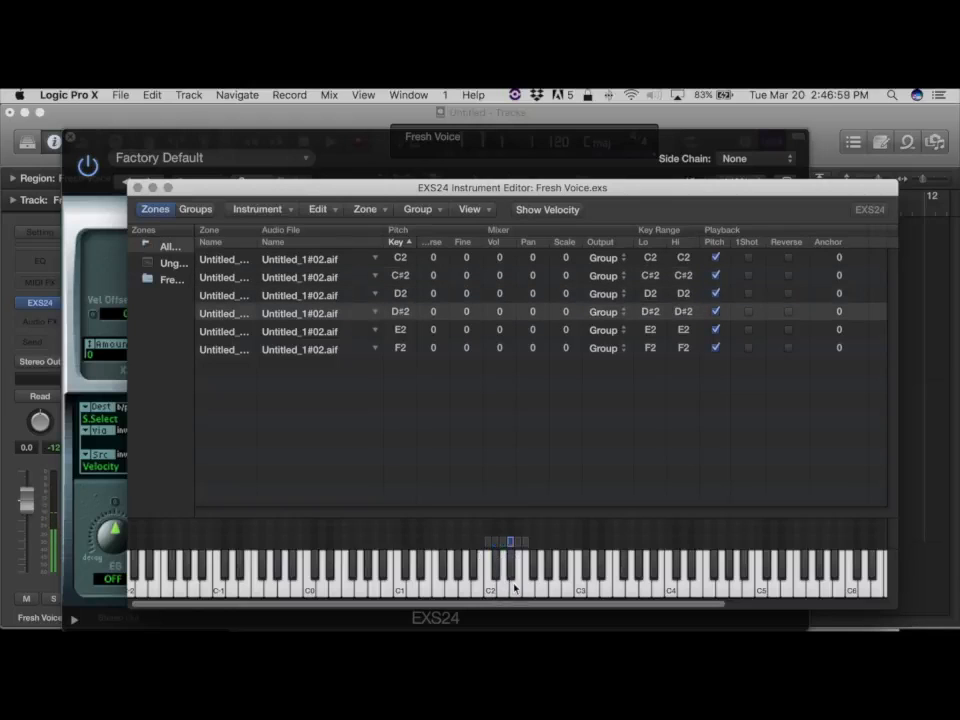
{"action": "left_click", "coordinate": [516, 585]}
{"action": "left_click", "coordinate": [527, 577]}
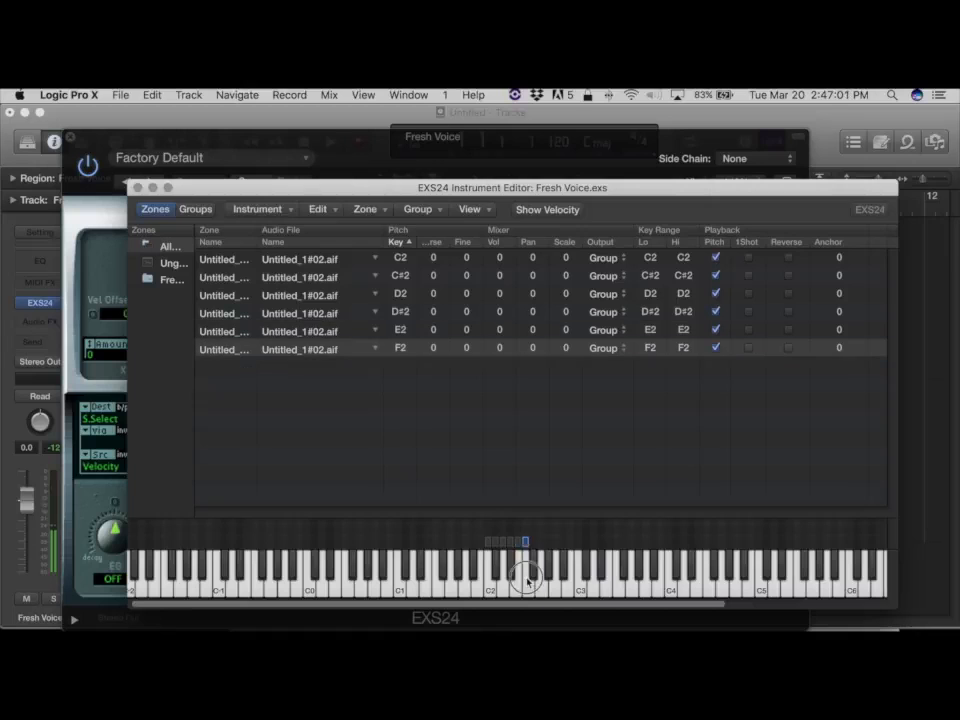
{"action": "left_click", "coordinate": [520, 585]}
{"action": "left_click", "coordinate": [500, 588]}
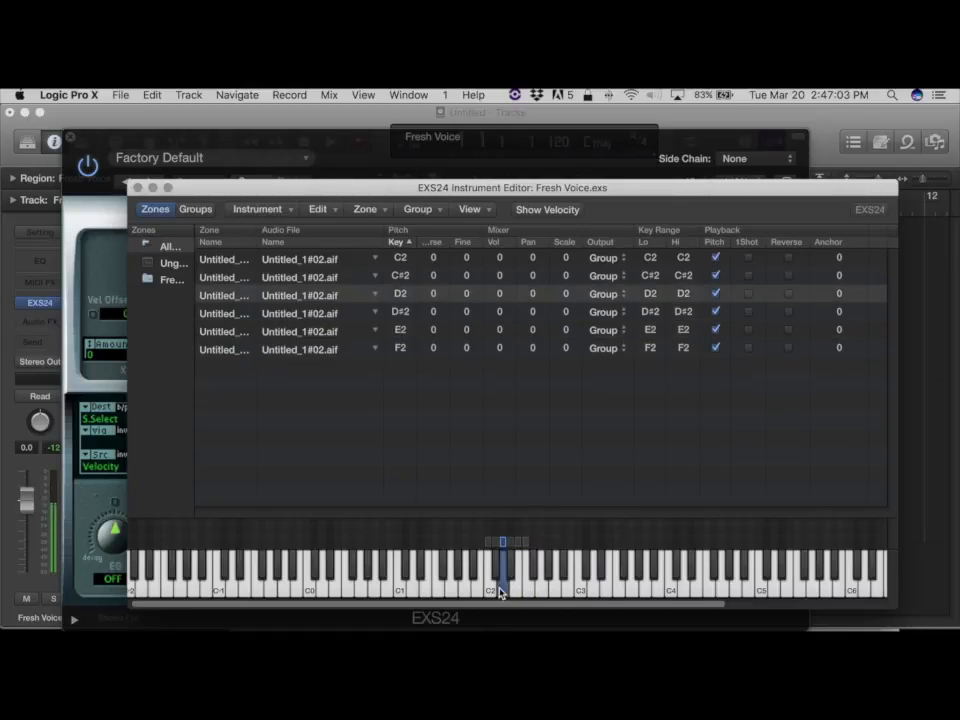
{"action": "left_click", "coordinate": [489, 591]}
{"action": "left_click", "coordinate": [501, 592]}
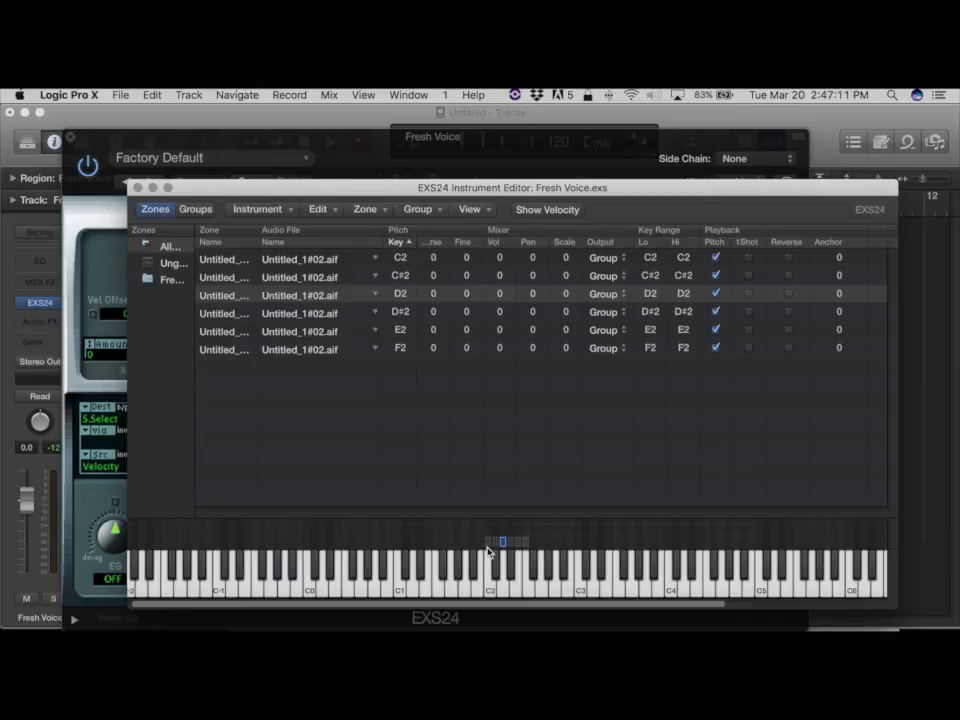
Delete the zone mapped to C2 and move the C#2 zone's key range down onto C2, then play it.
{"action": "left_click", "coordinate": [488, 550]}
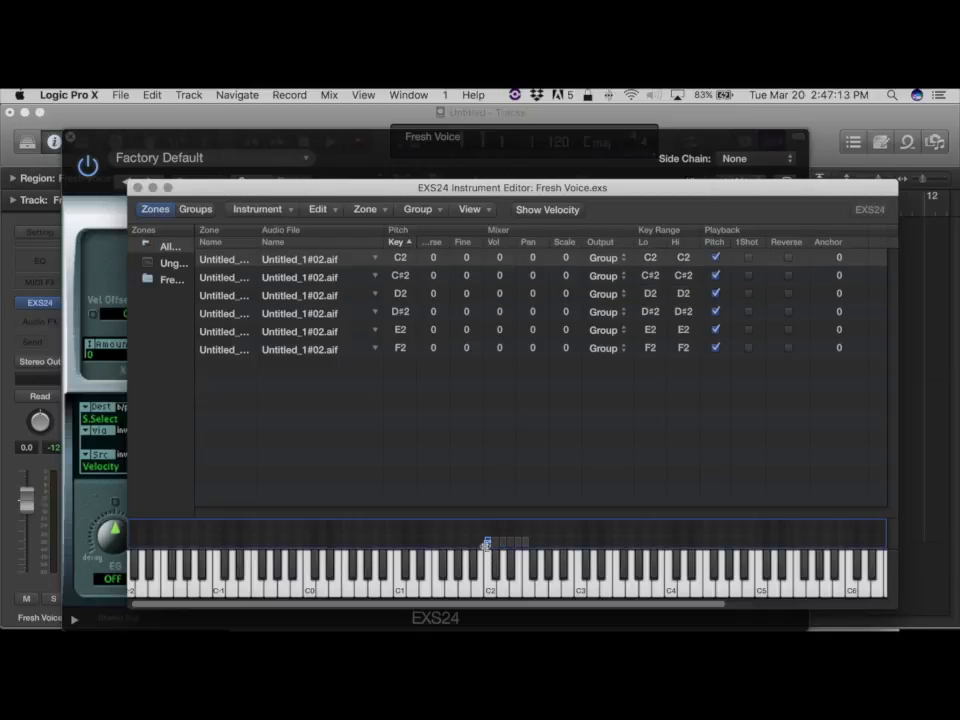
{"action": "key", "text": "BackSpace"}
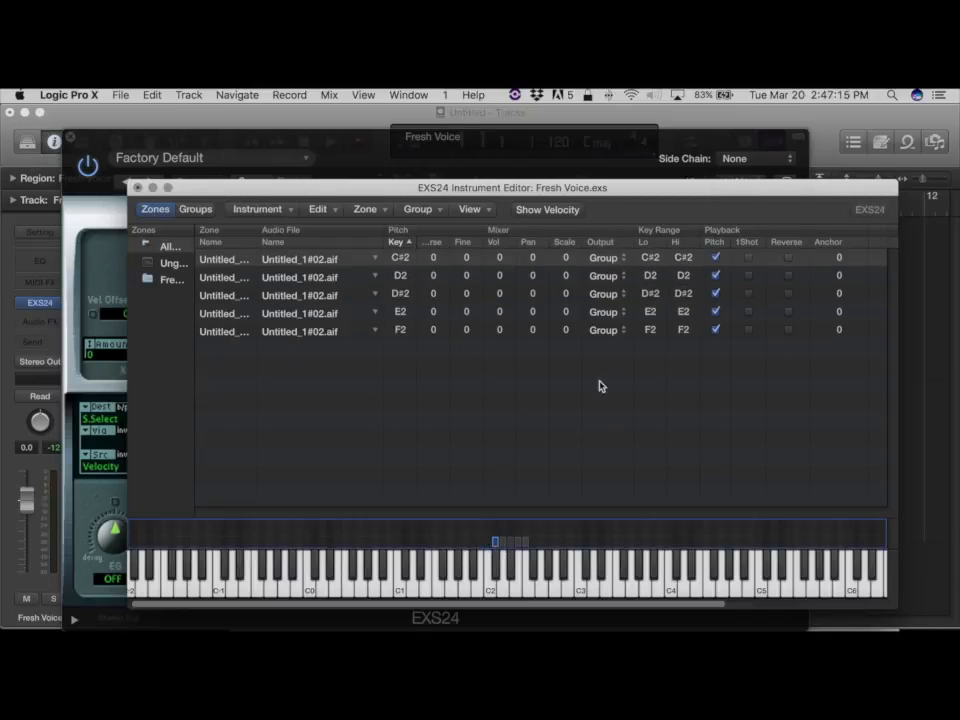
{"action": "left_click_drag", "start_coordinate": [494, 542], "coordinate": [488, 546]}
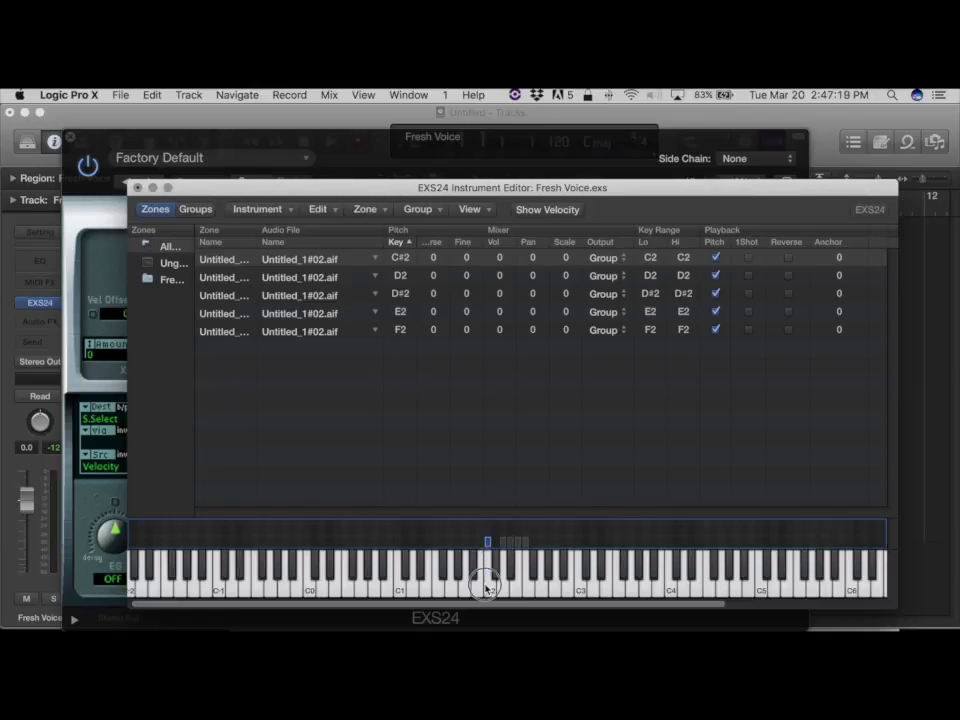
{"action": "left_click", "coordinate": [487, 586]}
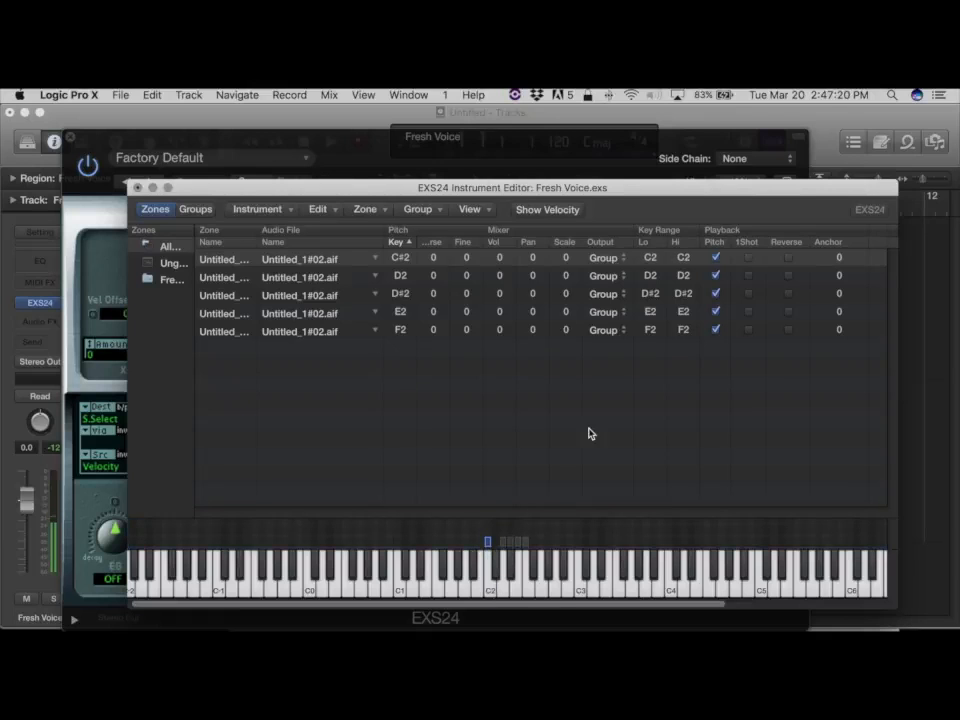
Disable pitch tracking on the zone mapped to C2, play it, and shift the upper three zones' key ranges to F#2, G2 and G#2.
{"action": "left_click", "coordinate": [485, 592]}
{"action": "left_click", "coordinate": [717, 259]}
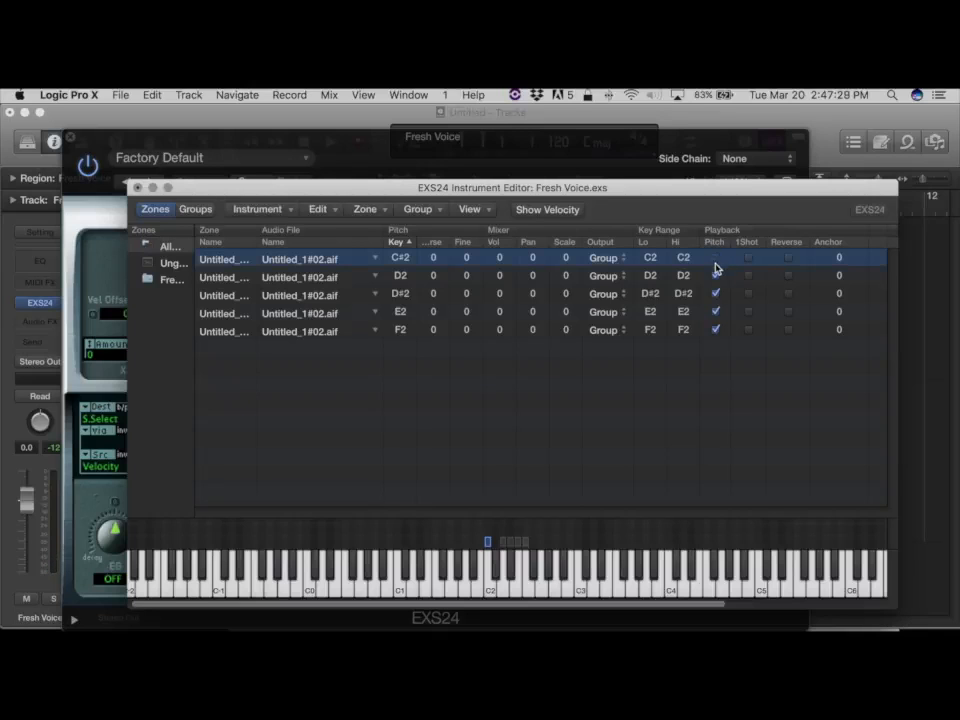
{"action": "left_click", "coordinate": [491, 590]}
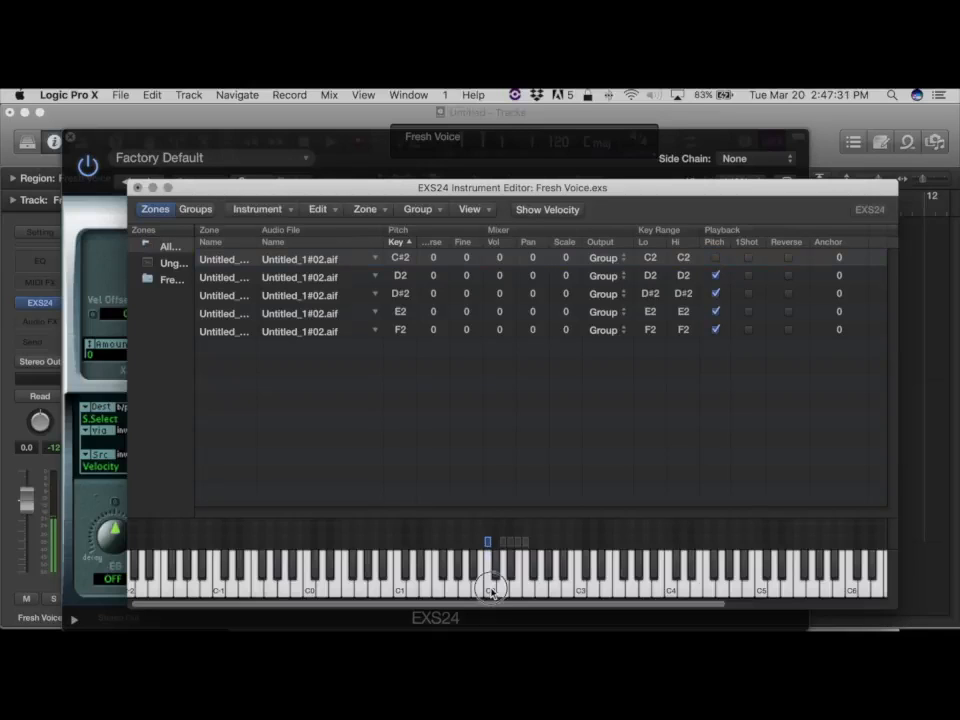
{"action": "left_click_drag", "start_coordinate": [536, 544], "coordinate": [502, 544]}
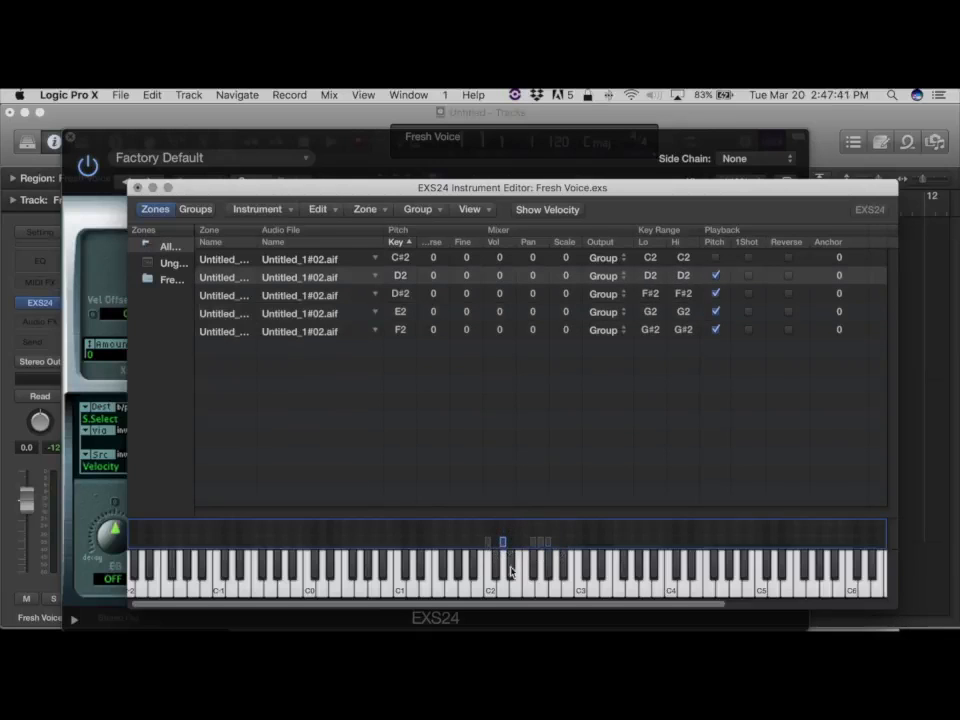
Disable pitch tracking on the D2 zone and play that key.
{"action": "left_click", "coordinate": [717, 277]}
{"action": "left_click", "coordinate": [501, 585]}
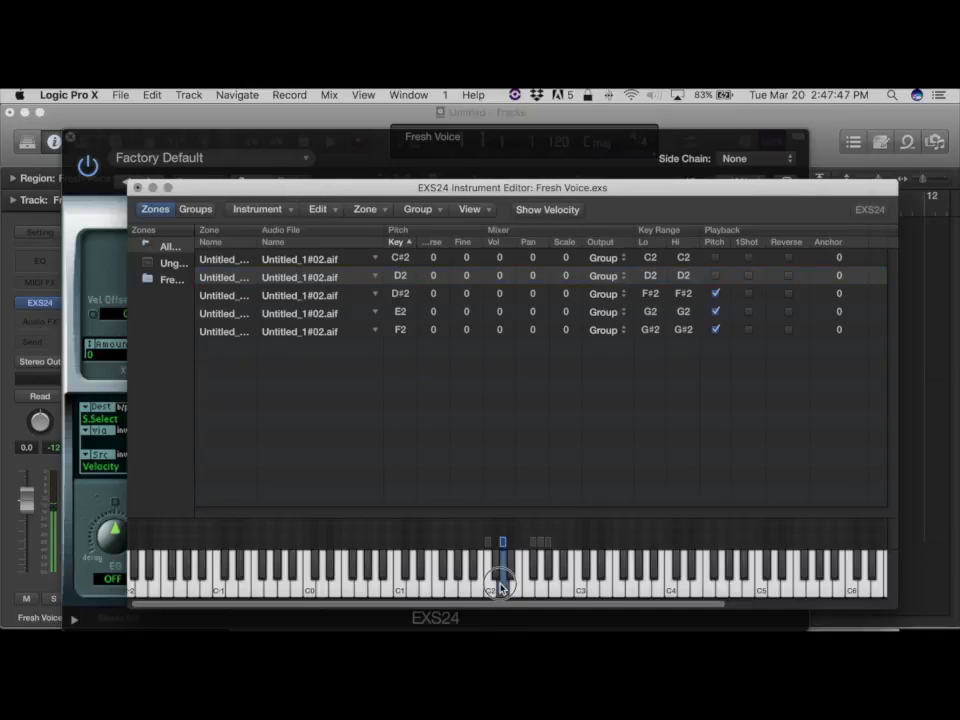
Try enabling one-shot playback on the D2 zone and audition it.
{"action": "left_click", "coordinate": [749, 276]}
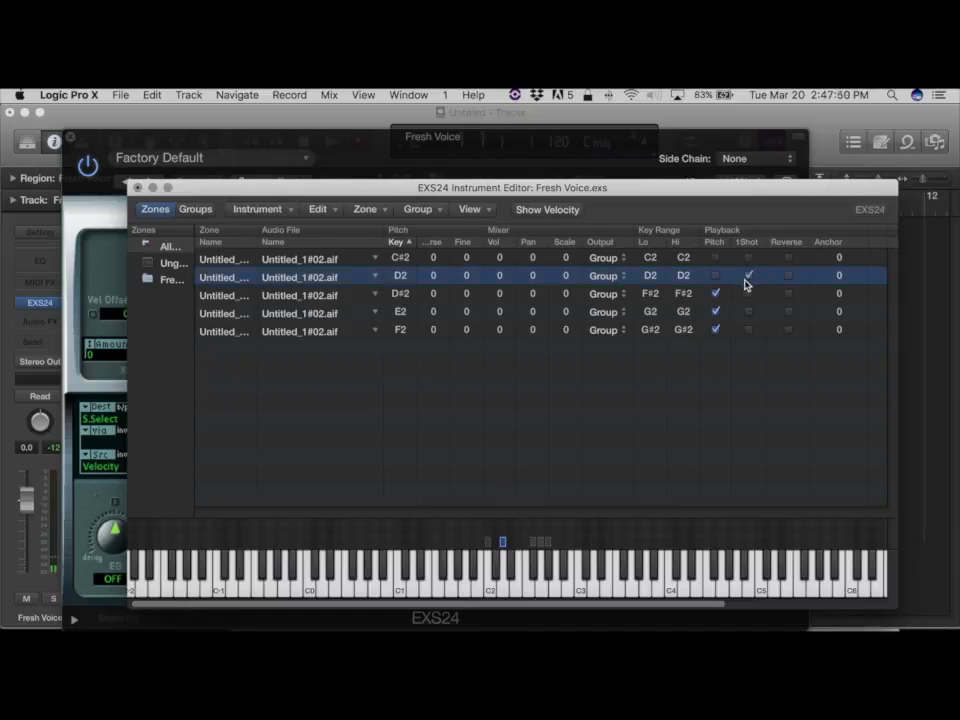
{"action": "left_click", "coordinate": [502, 585]}
{"action": "left_click", "coordinate": [501, 594]}
{"action": "left_click", "coordinate": [500, 596]}
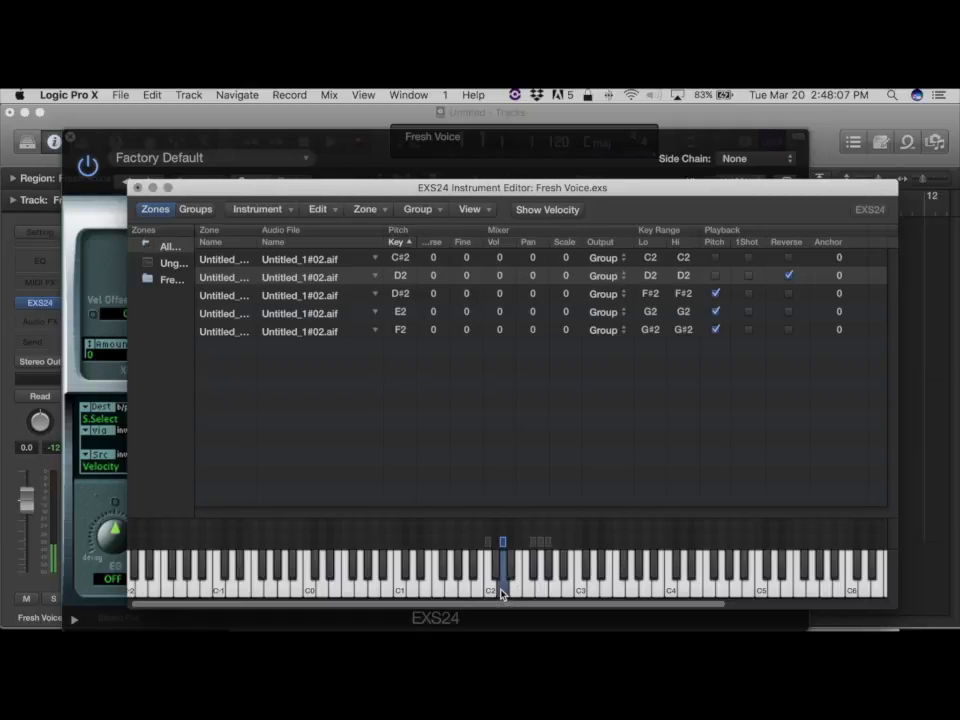
{"action": "left_click", "coordinate": [789, 275]}
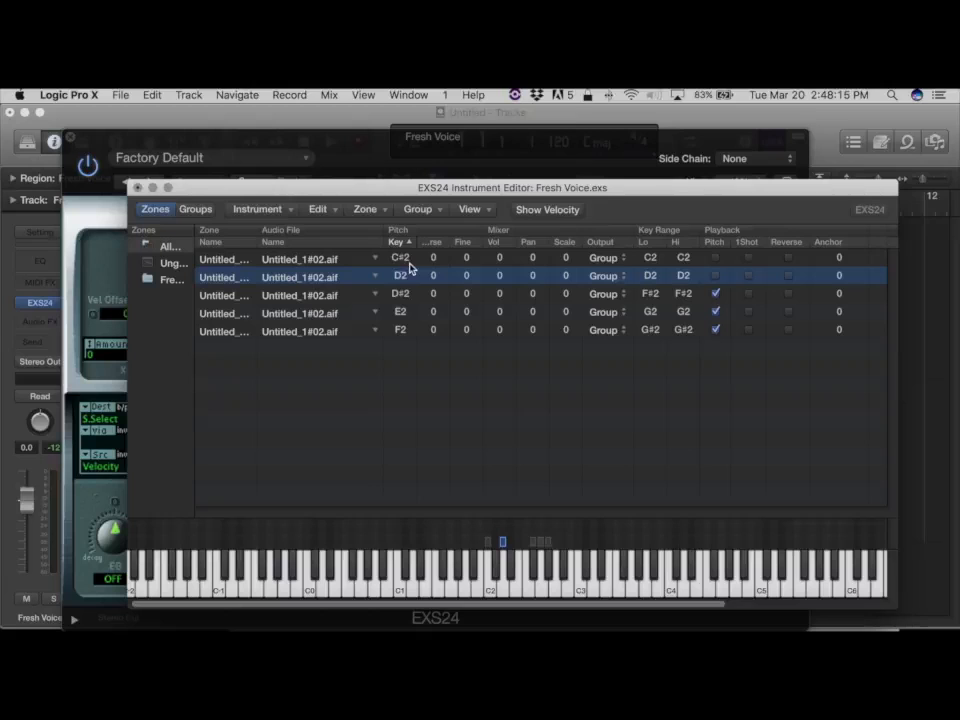
Save the sampler instrument.
{"action": "left_click", "coordinate": [246, 209]}
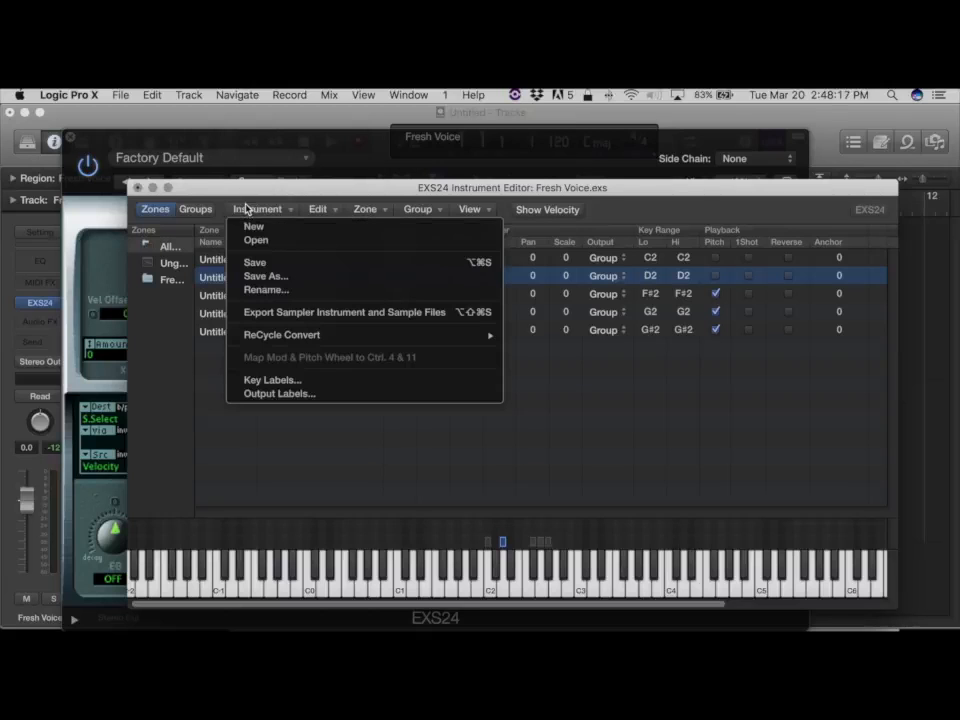
{"action": "left_click", "coordinate": [256, 263]}
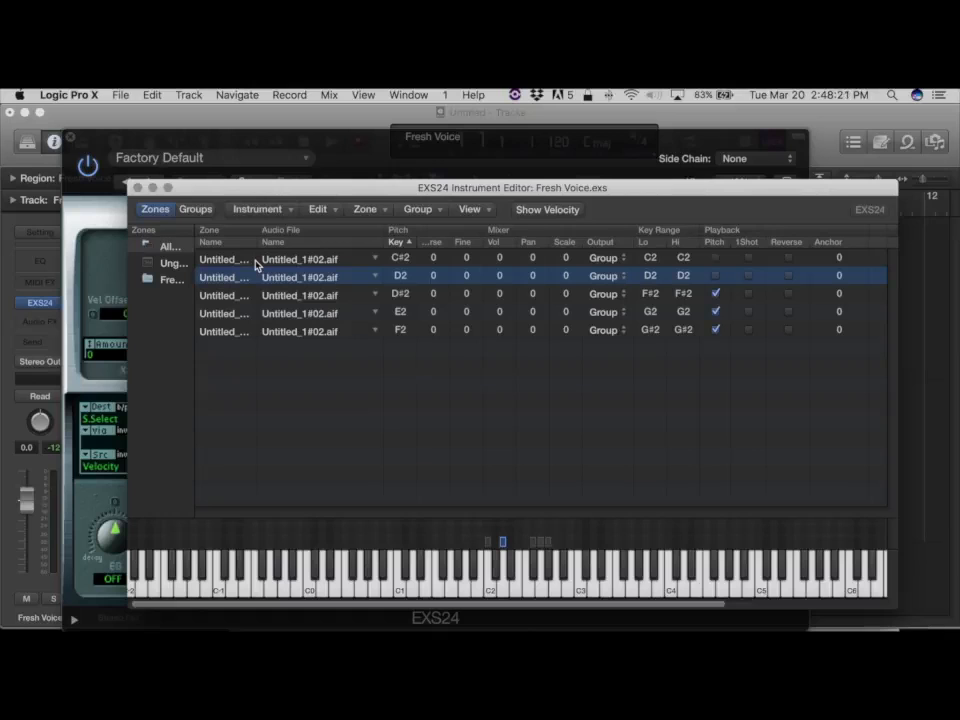
Shift the upper three zones' key ranges to E2, F2 and G2 and audition the keys from C2 upward.
{"action": "mouse_move", "coordinate": [533, 549]}
{"action": "left_mouse_down"}
{"action": "mouse_move", "coordinate": [516, 546]}
{"action": "mouse_move", "coordinate": [545, 548]}
{"action": "left_mouse_up"}
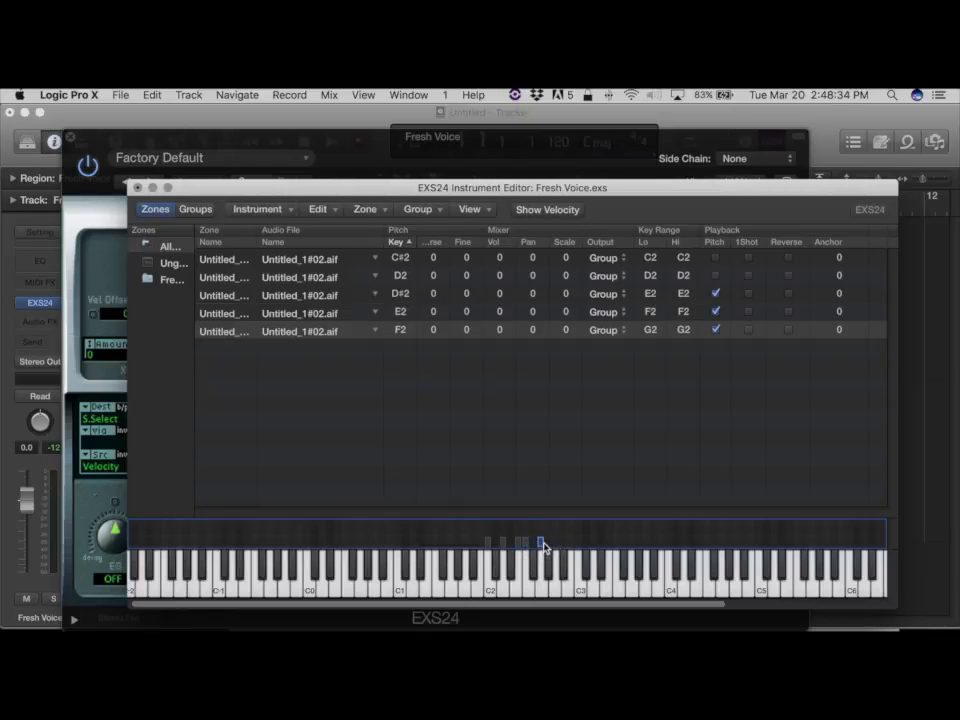
{"action": "left_click", "coordinate": [489, 588]}
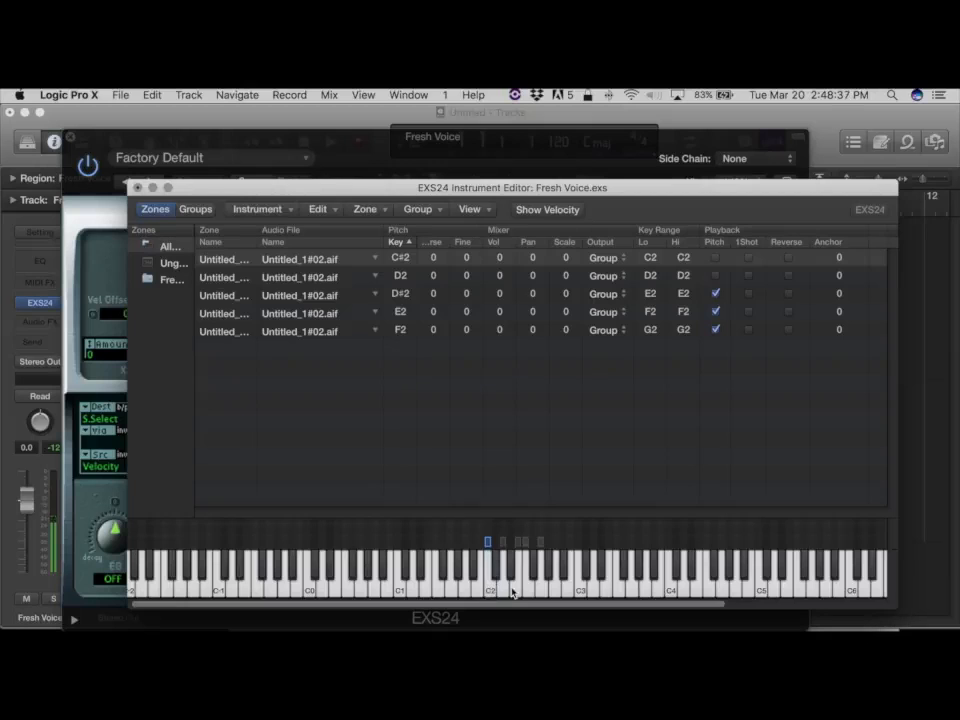
{"action": "left_click", "coordinate": [517, 590]}
{"action": "left_click", "coordinate": [503, 590]}
{"action": "left_click", "coordinate": [518, 585]}
{"action": "left_click", "coordinate": [520, 587]}
{"action": "left_click", "coordinate": [521, 587]}
{"action": "left_click", "coordinate": [530, 587]}
{"action": "left_click", "coordinate": [541, 587]}
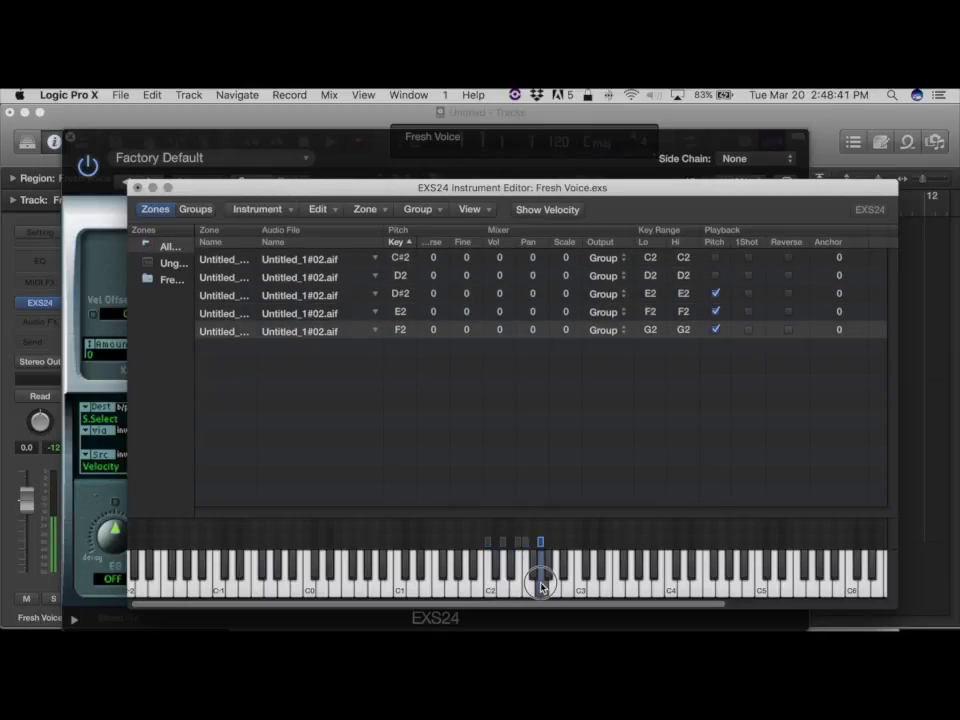
Disable pitch tracking on the remaining three zones and play the keys again.
{"action": "left_click", "coordinate": [714, 294]}
{"action": "left_click", "coordinate": [715, 311]}
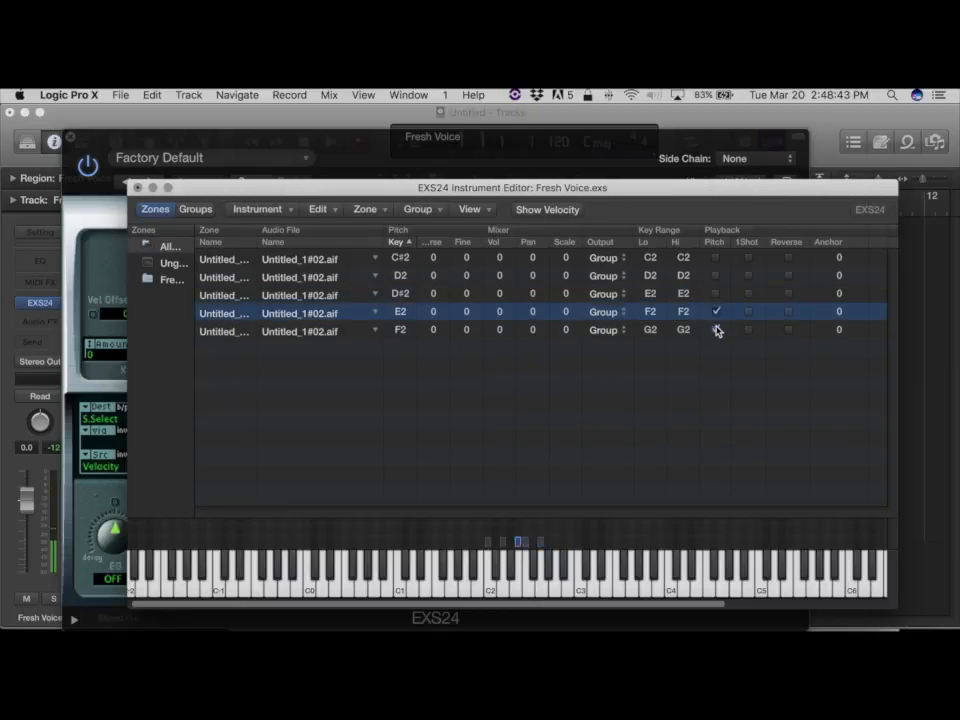
{"action": "left_click", "coordinate": [715, 329]}
{"action": "left_click", "coordinate": [537, 587]}
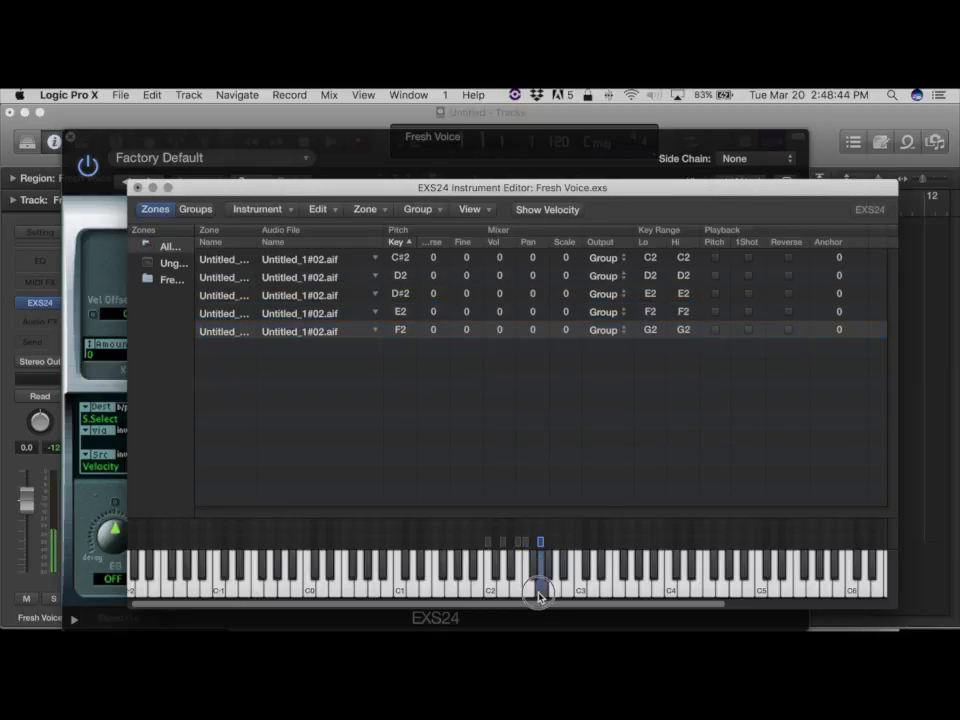
{"action": "left_click", "coordinate": [515, 588]}
{"action": "left_click", "coordinate": [505, 588]}
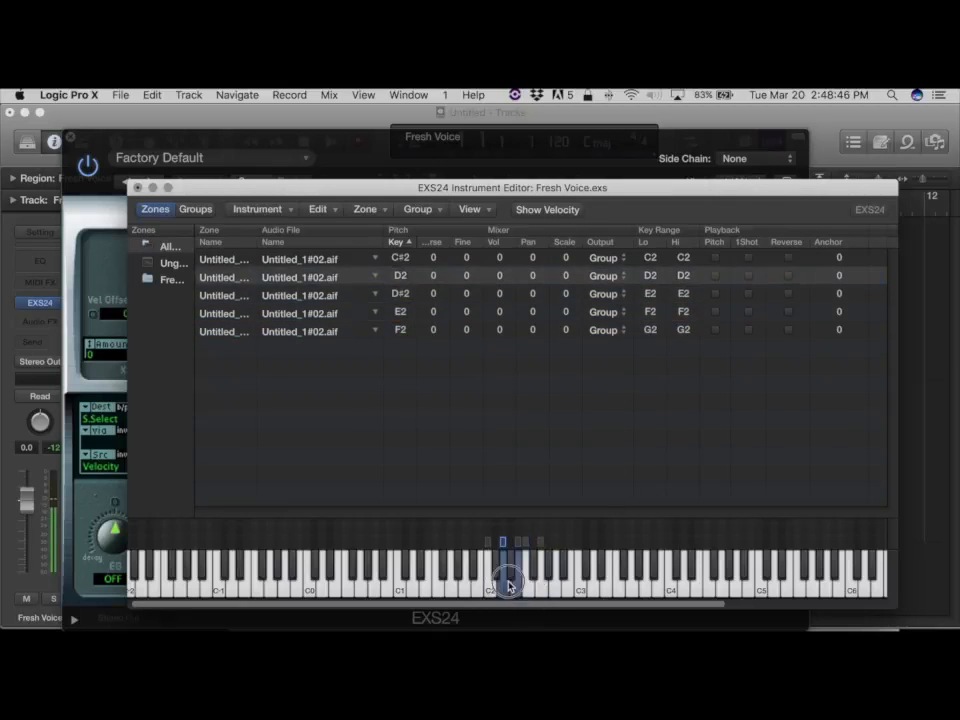
{"action": "mouse_move", "coordinate": [502, 586]}
{"action": "left_mouse_down"}
{"action": "mouse_move", "coordinate": [489, 586]}
{"action": "mouse_move", "coordinate": [540, 586]}
{"action": "mouse_move", "coordinate": [502, 592]}
{"action": "left_mouse_up"}
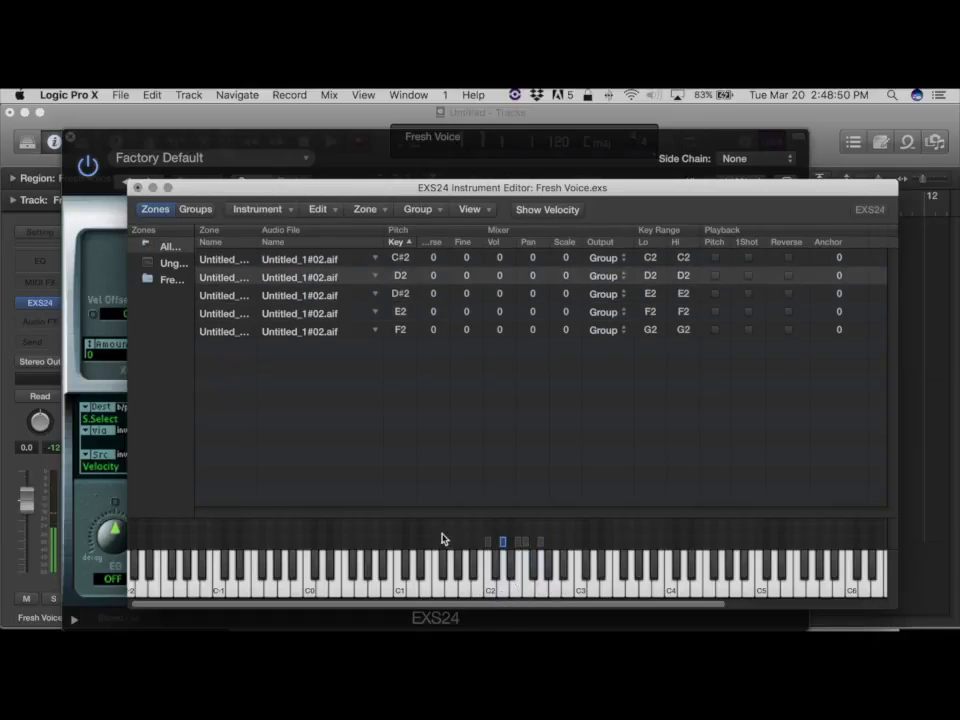
Close the instrument editor and save the changes to Fresh Voice.exs.
{"action": "left_click", "coordinate": [138, 189]}
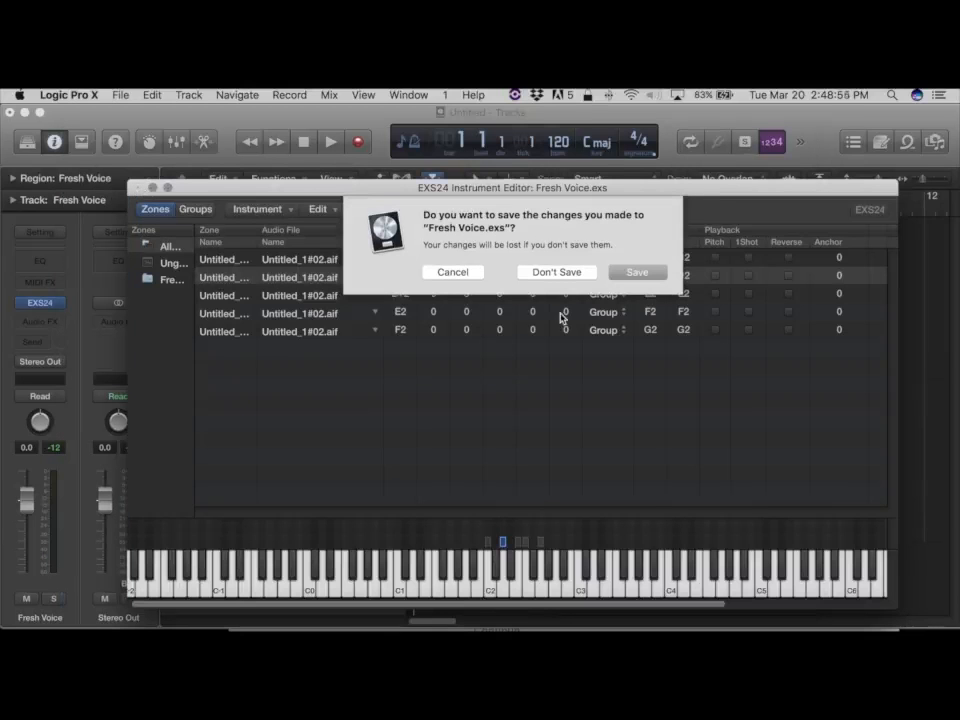
{"action": "left_click", "coordinate": [622, 272]}
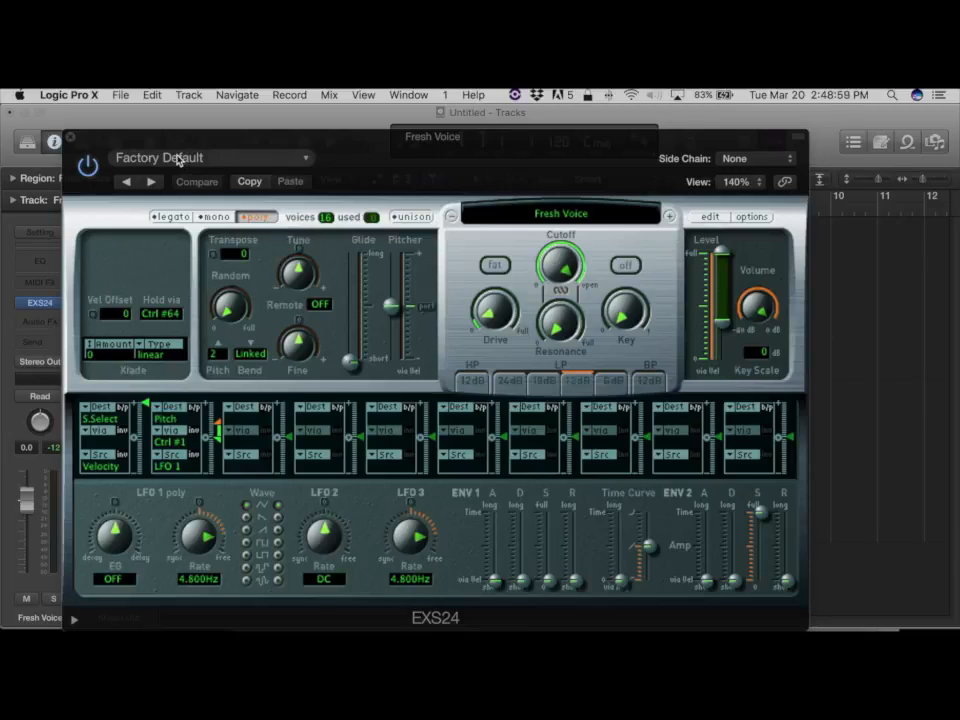
Close the EXS24 plug-in window and open the Step Input Keyboard.
{"action": "left_click", "coordinate": [70, 139]}
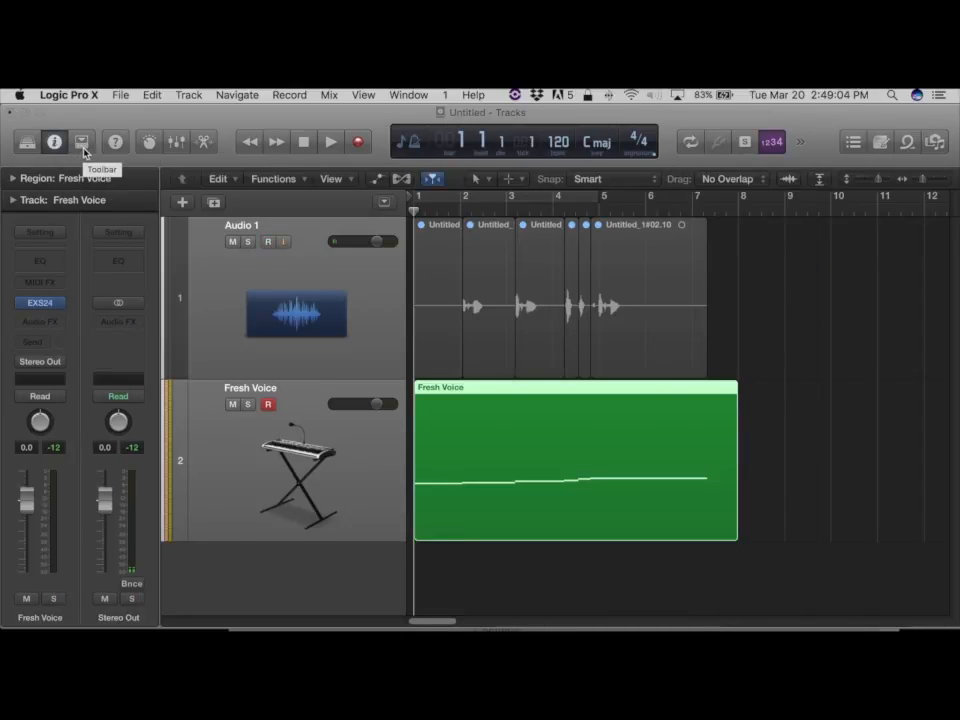
{"action": "key", "text": "alt+super+k"}
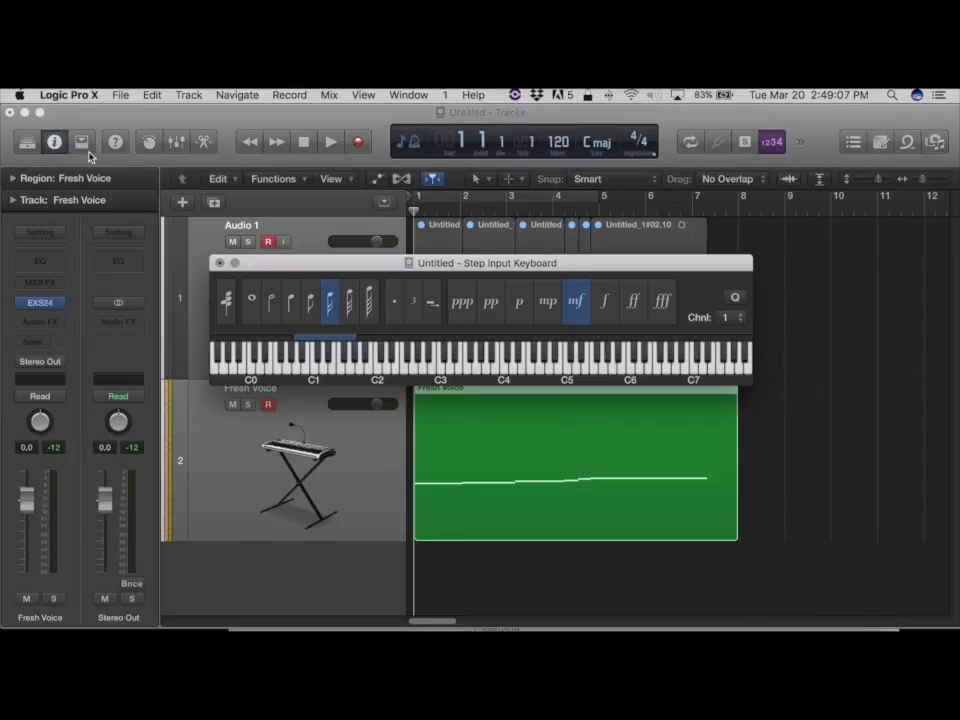
{"action": "left_click", "coordinate": [213, 204]}
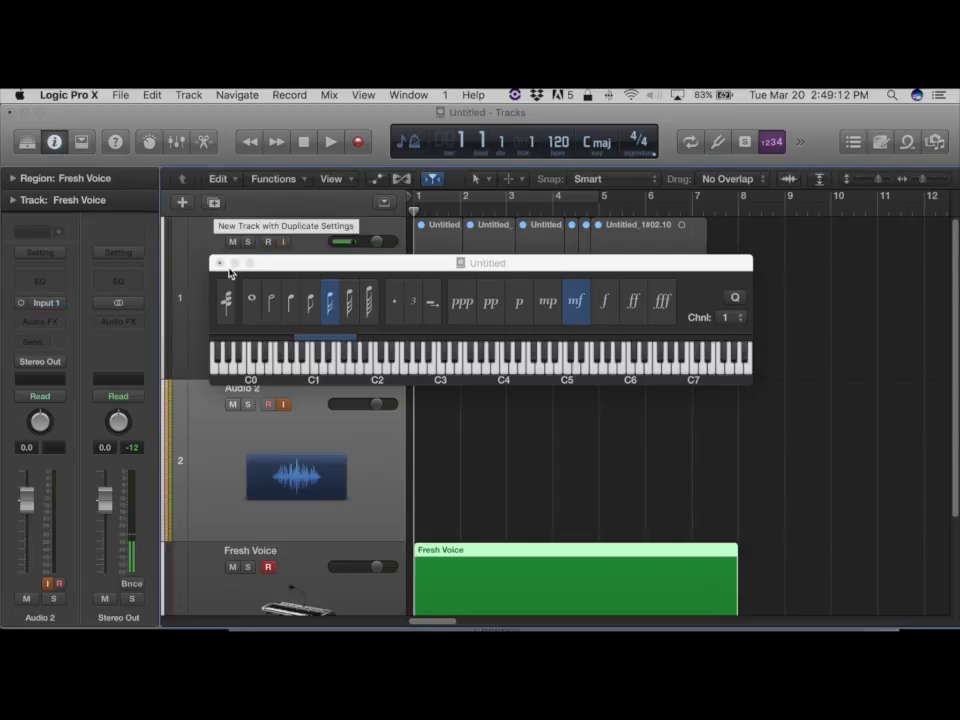
{"action": "left_click", "coordinate": [309, 588]}
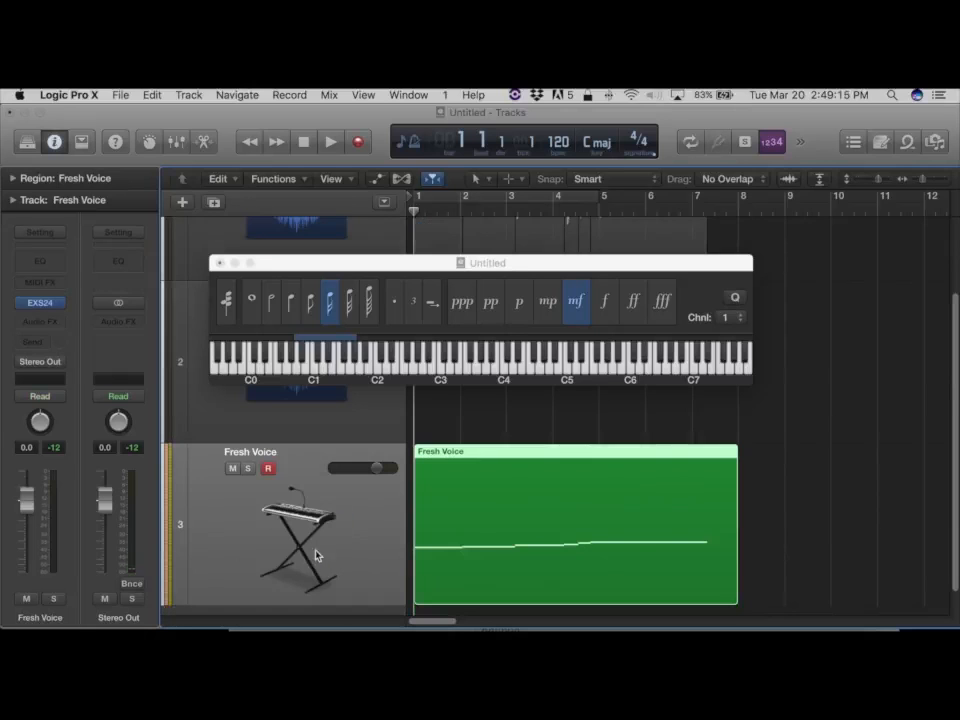
{"action": "left_click", "coordinate": [283, 434]}
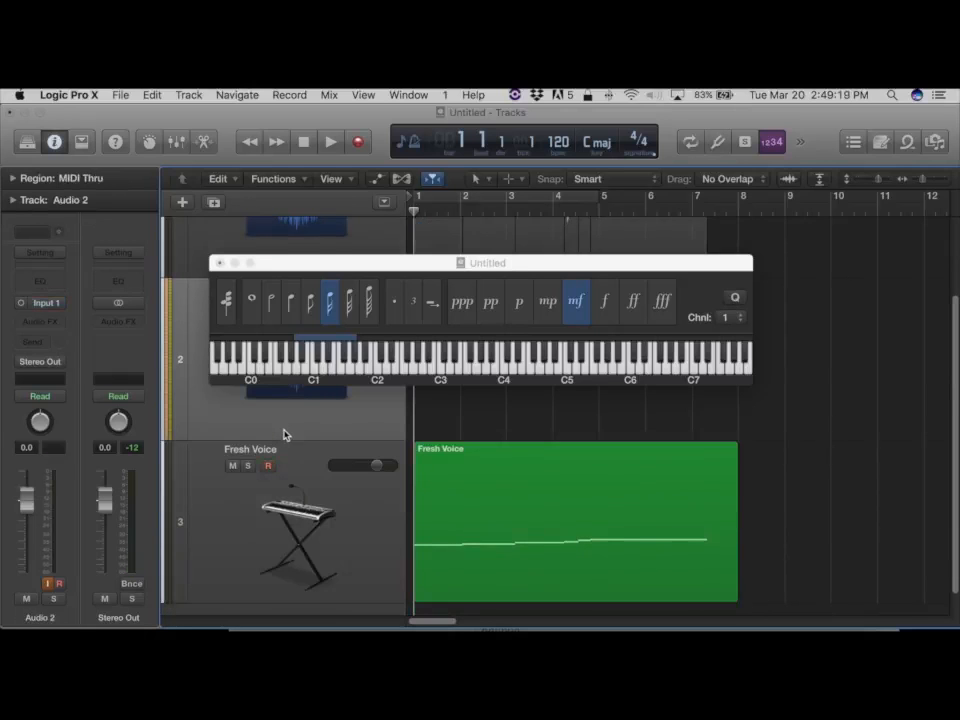
{"action": "key", "text": "super+BackSpace"}
Create a new track with duplicate settings from the Fresh Voice track, start playback, and select the new track.
{"action": "left_click", "coordinate": [213, 204]}
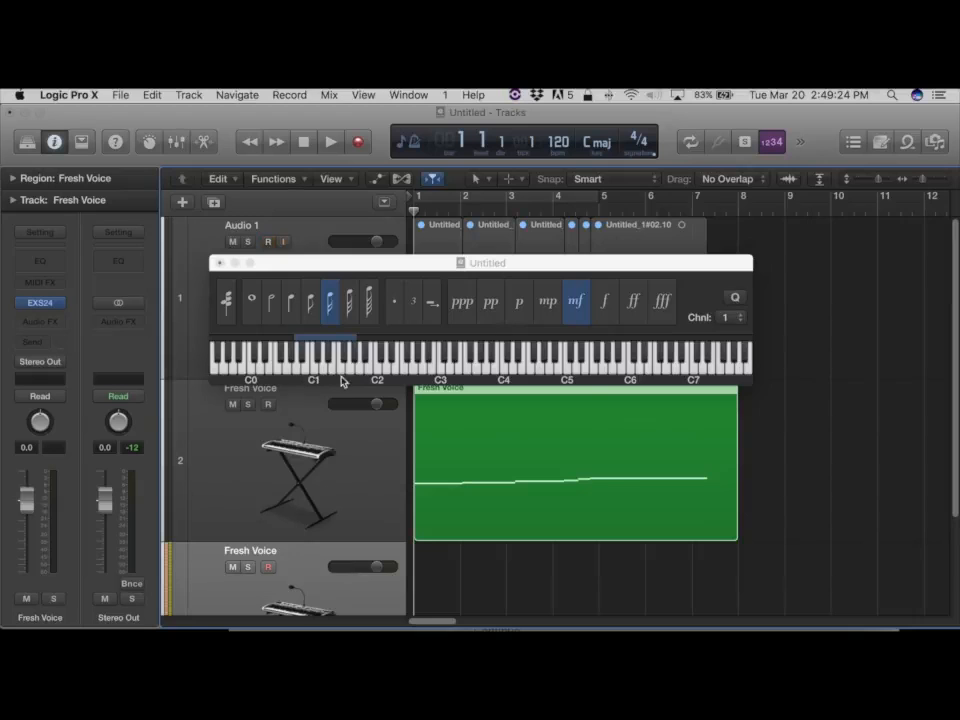
{"action": "left_click", "coordinate": [375, 363]}
{"action": "key", "text": "space"}
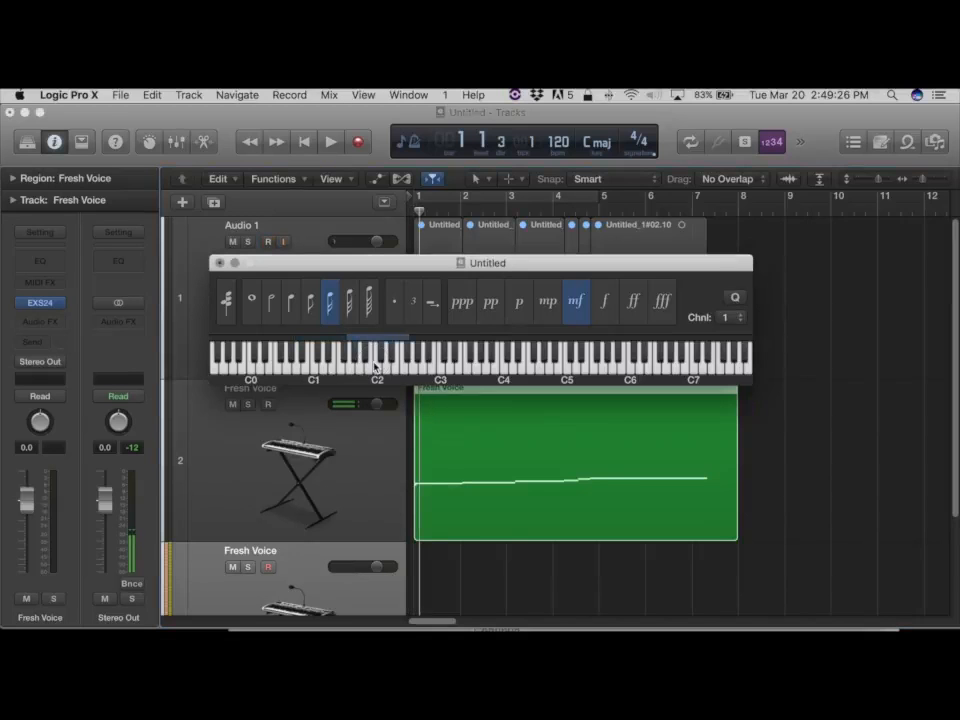
{"action": "left_click", "coordinate": [323, 549]}
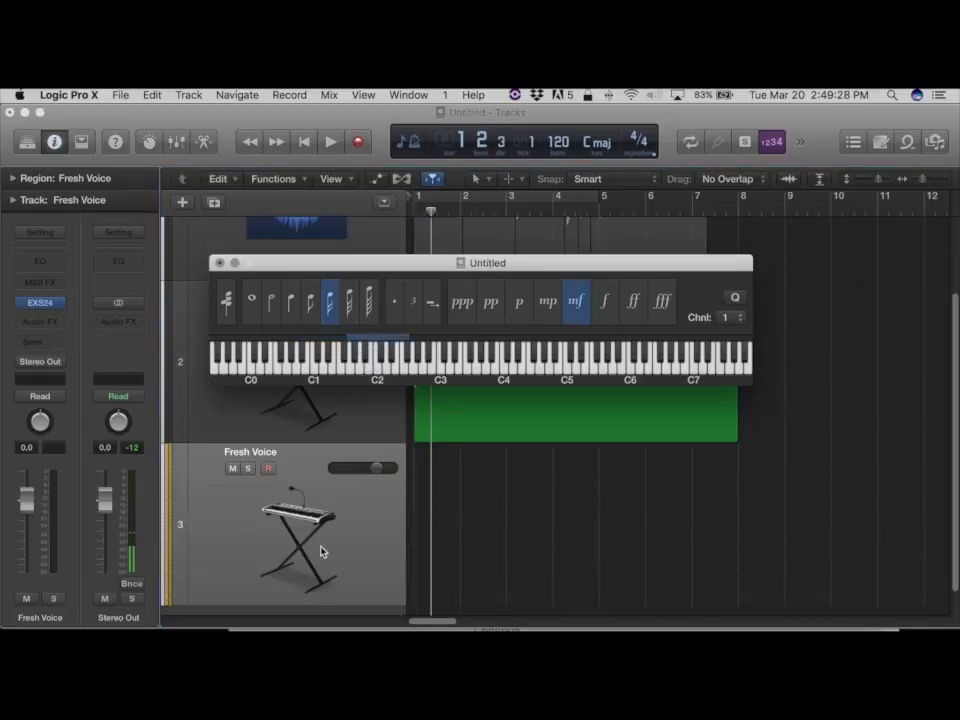
Record a short phrase on the new track by playing keys around C2 on the Step Input Keyboard, then close it.
{"action": "left_click", "coordinate": [389, 368]}
{"action": "left_click", "coordinate": [390, 370]}
{"action": "left_click", "coordinate": [390, 371]}
{"action": "left_click", "coordinate": [400, 374]}
{"action": "left_click", "coordinate": [400, 374]}
{"action": "mouse_move", "coordinate": [400, 374]}
{"action": "left_mouse_down"}
{"action": "mouse_move", "coordinate": [418, 373]}
{"action": "mouse_move", "coordinate": [377, 373]}
{"action": "mouse_move", "coordinate": [397, 369]}
{"action": "left_mouse_up"}
{"action": "left_click", "coordinate": [383, 366]}
{"action": "left_click", "coordinate": [383, 366]}
{"action": "left_click", "coordinate": [221, 265]}
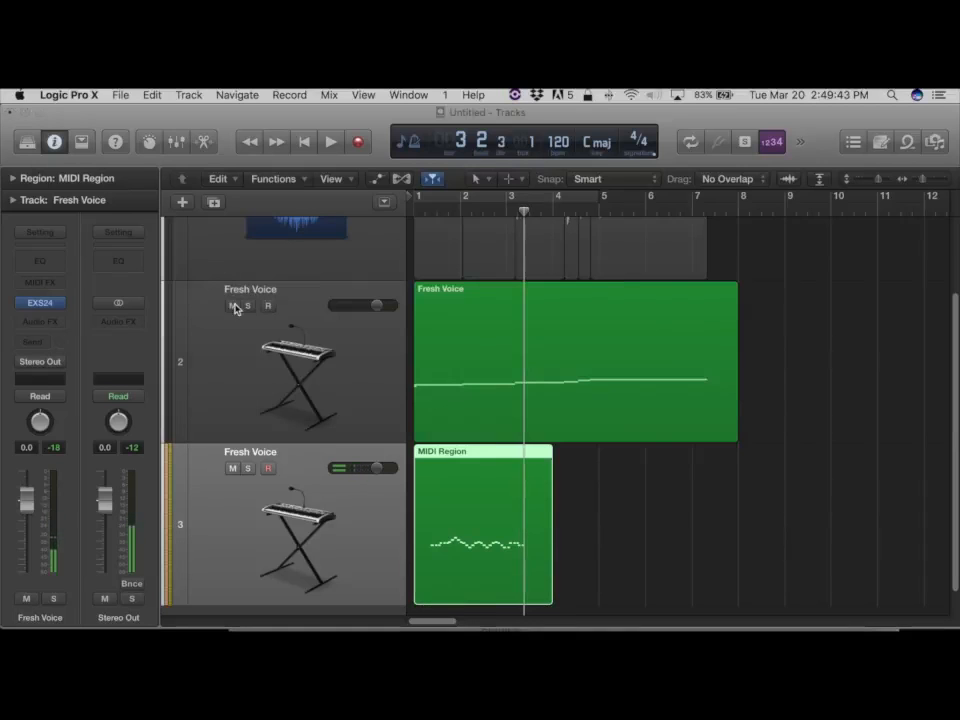
Mute the original Fresh Voice track and play back the new MIDI region from the start.
{"action": "left_click_drag", "start_coordinate": [523, 215], "coordinate": [353, 216]}
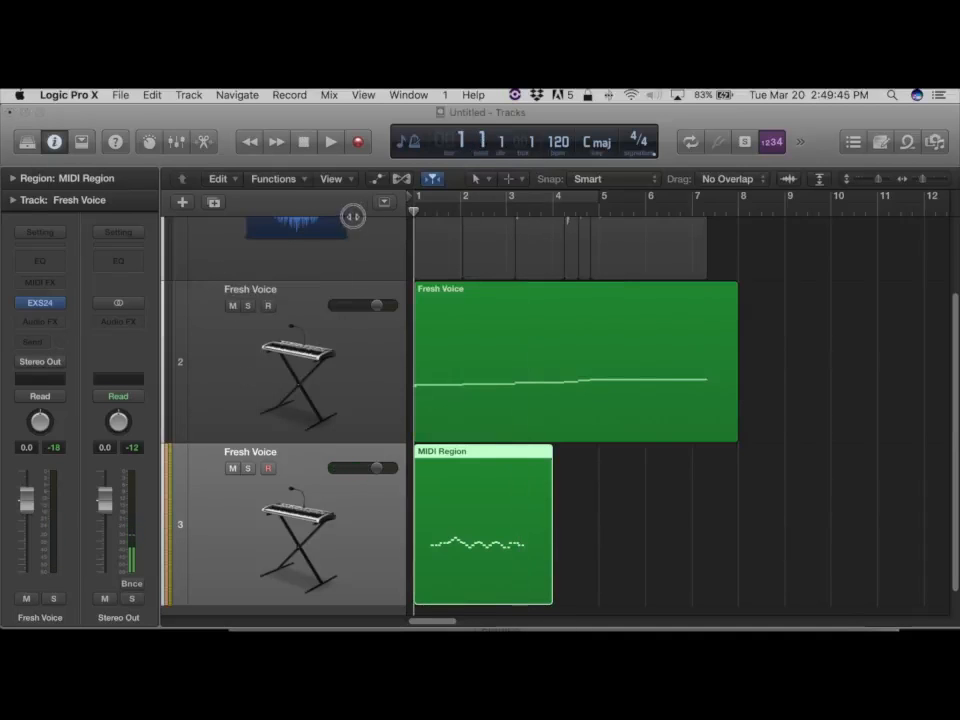
{"action": "left_click", "coordinate": [233, 307]}
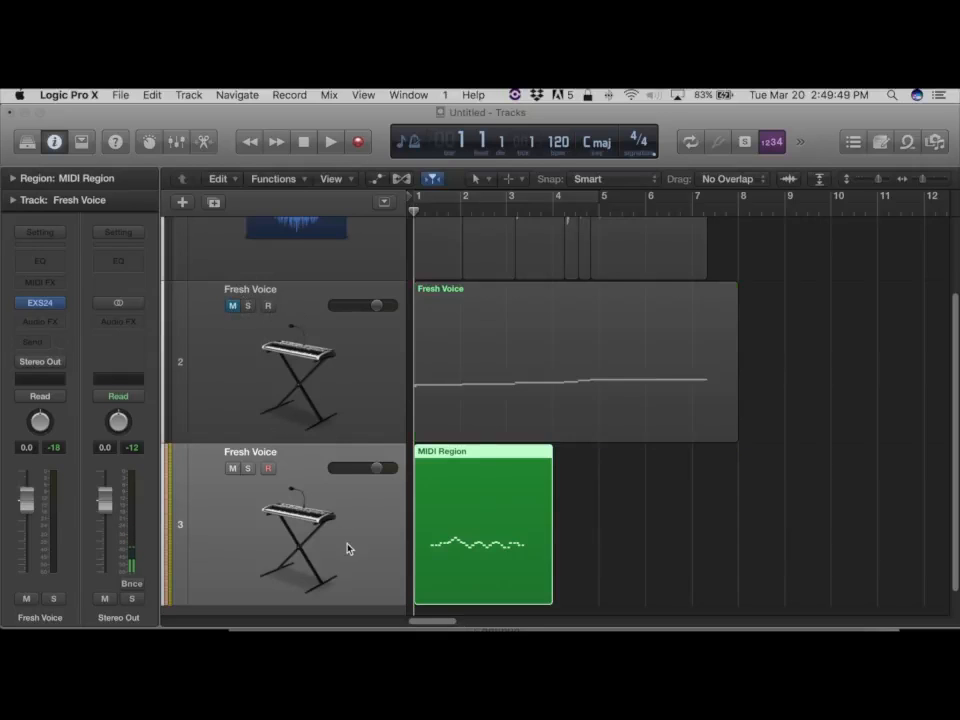
{"action": "key", "text": "space"}
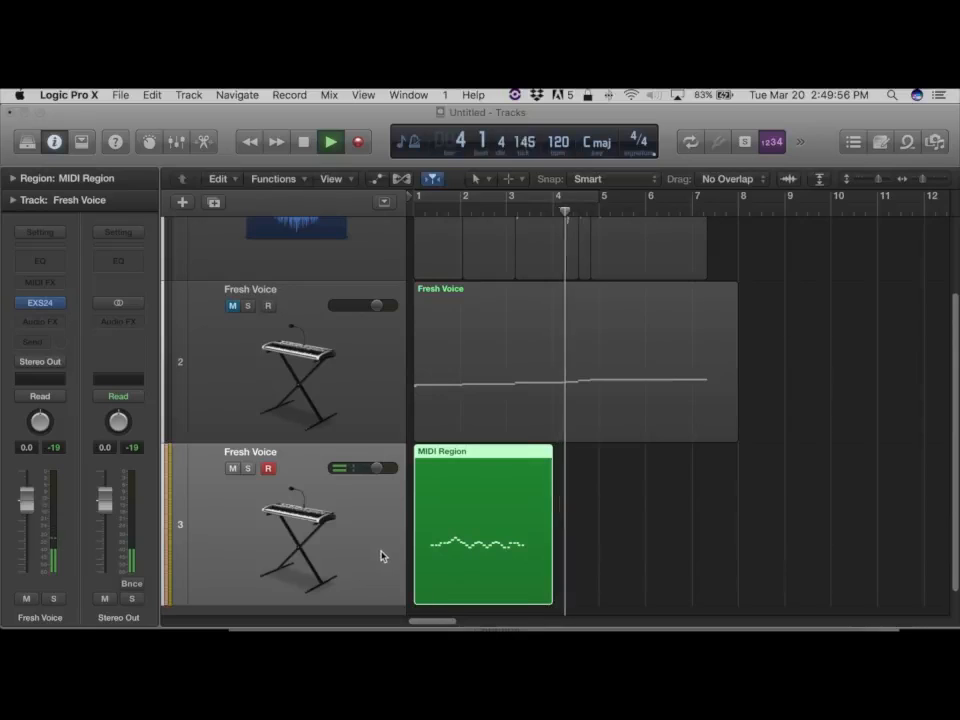
{"action": "key", "text": "space"}
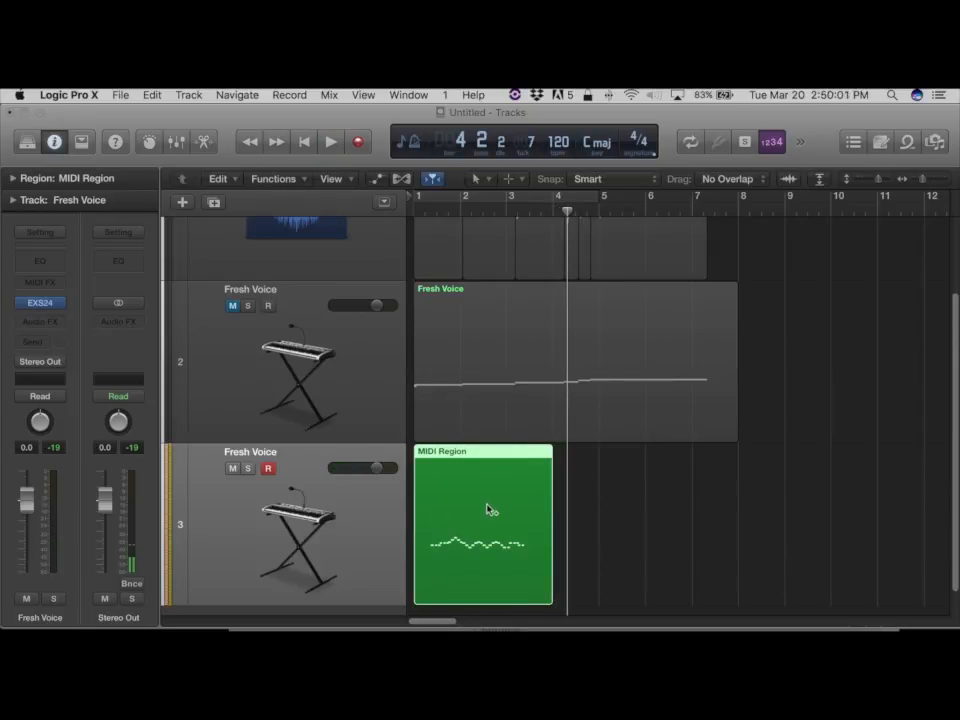
Record more notes into the MIDI region after bar 4 with the Step Input Keyboard, then close the keyboard.
{"action": "key", "text": "alt+super+k"}
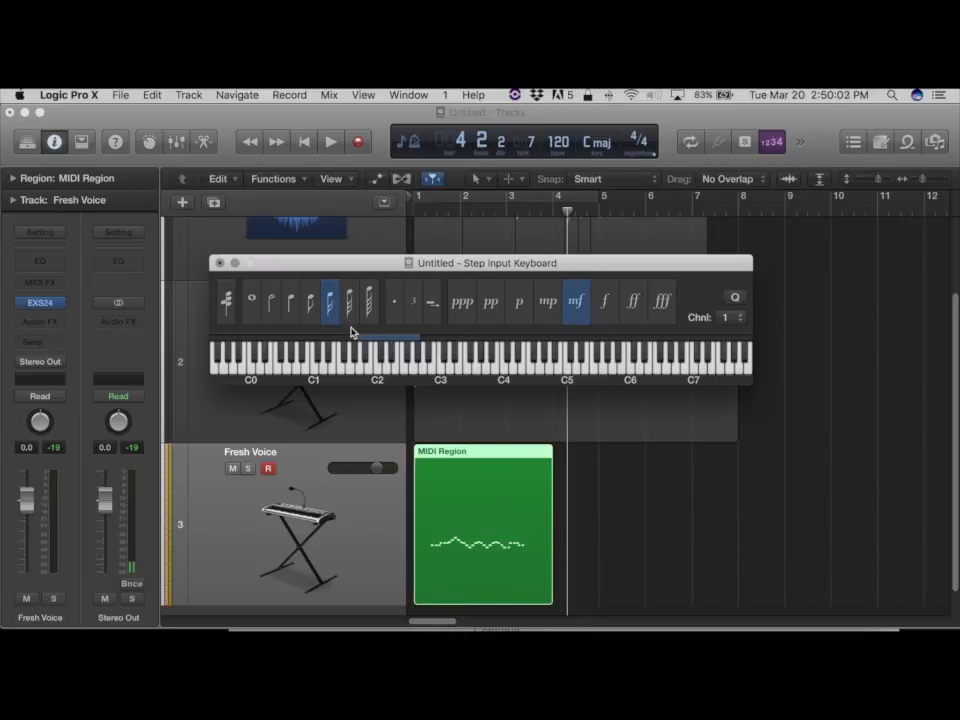
{"action": "left_click", "coordinate": [375, 366]}
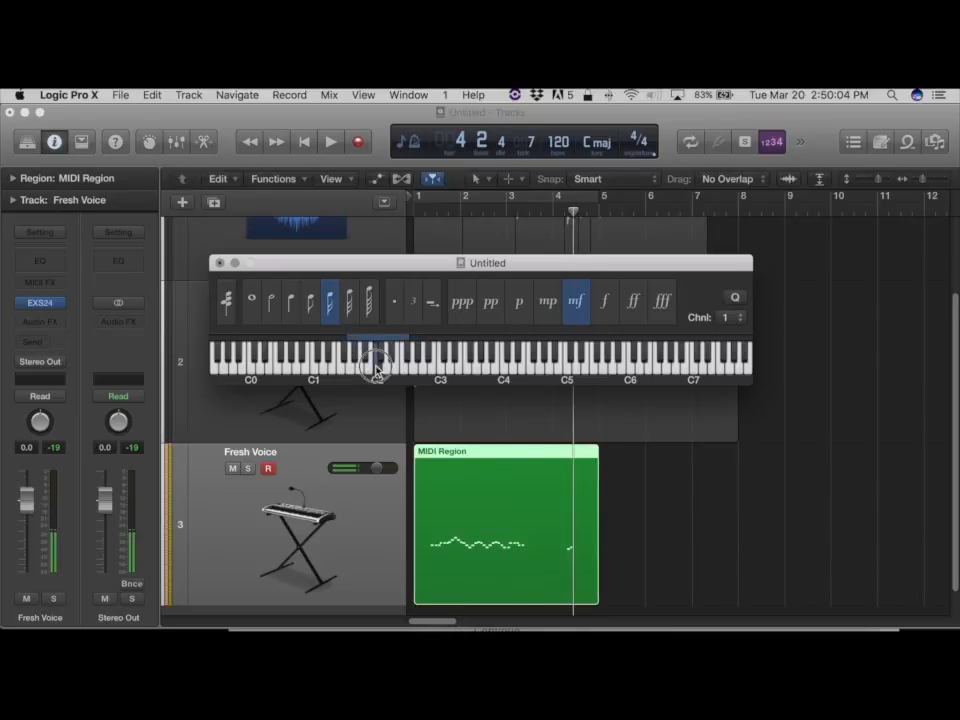
{"action": "left_click", "coordinate": [393, 370]}
{"action": "left_click", "coordinate": [392, 369]}
{"action": "left_click", "coordinate": [381, 362]}
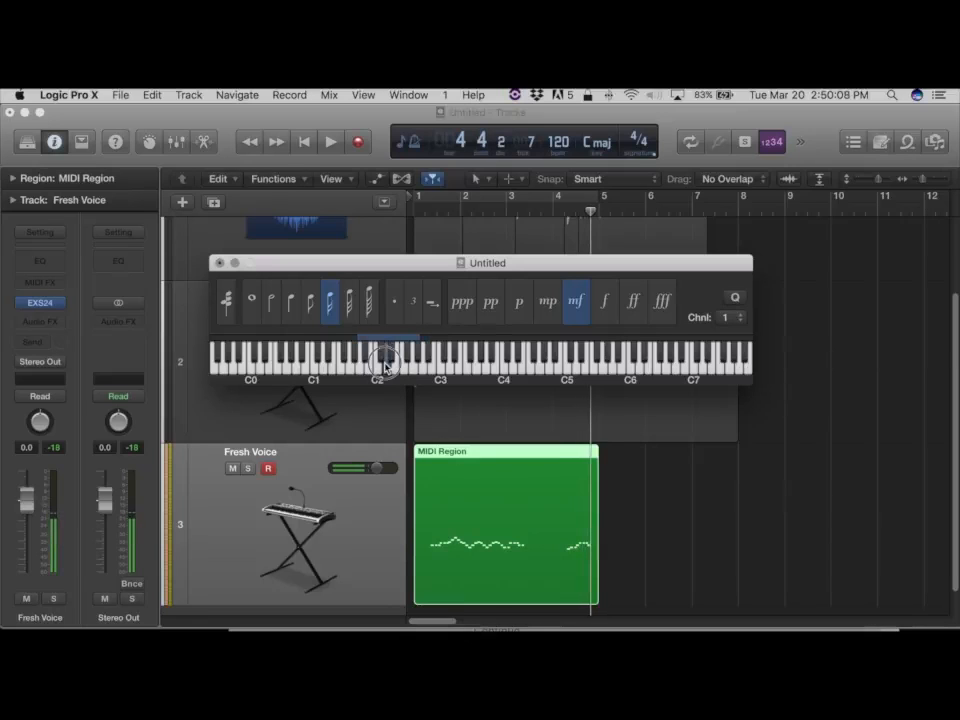
{"action": "left_click", "coordinate": [391, 369]}
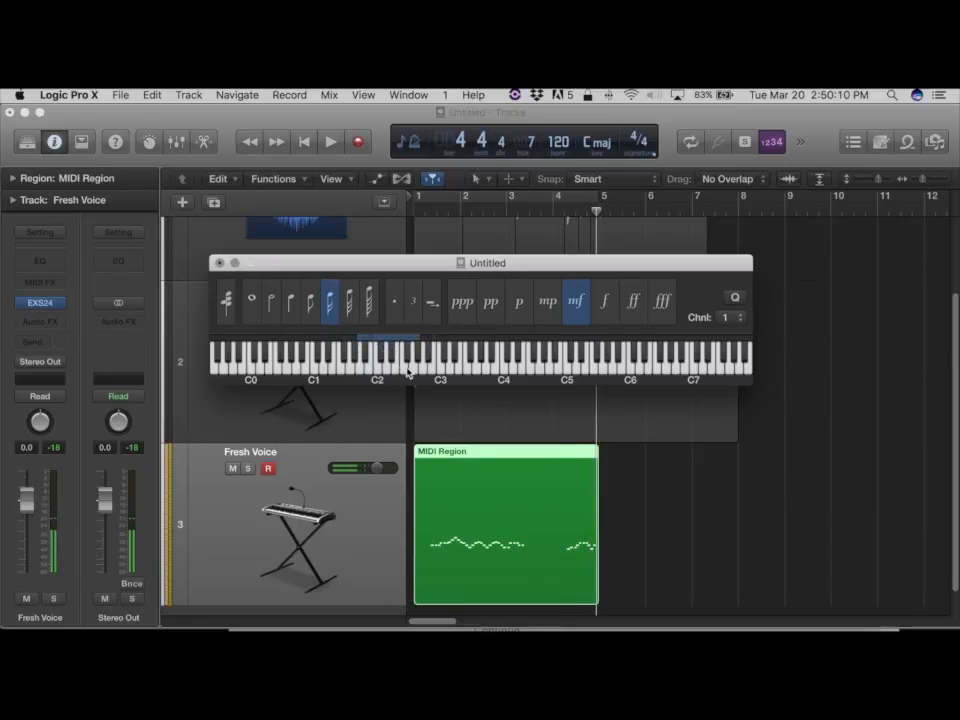
{"action": "left_click", "coordinate": [408, 366]}
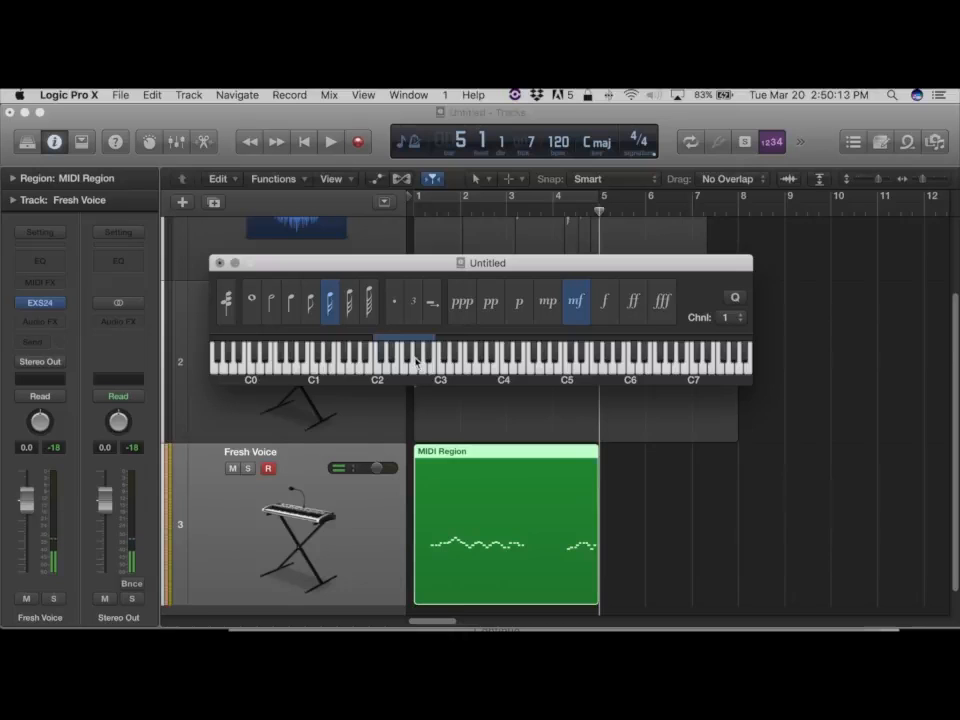
{"action": "left_click", "coordinate": [408, 365]}
{"action": "left_click", "coordinate": [411, 368]}
{"action": "left_click", "coordinate": [396, 362]}
{"action": "left_click", "coordinate": [396, 369]}
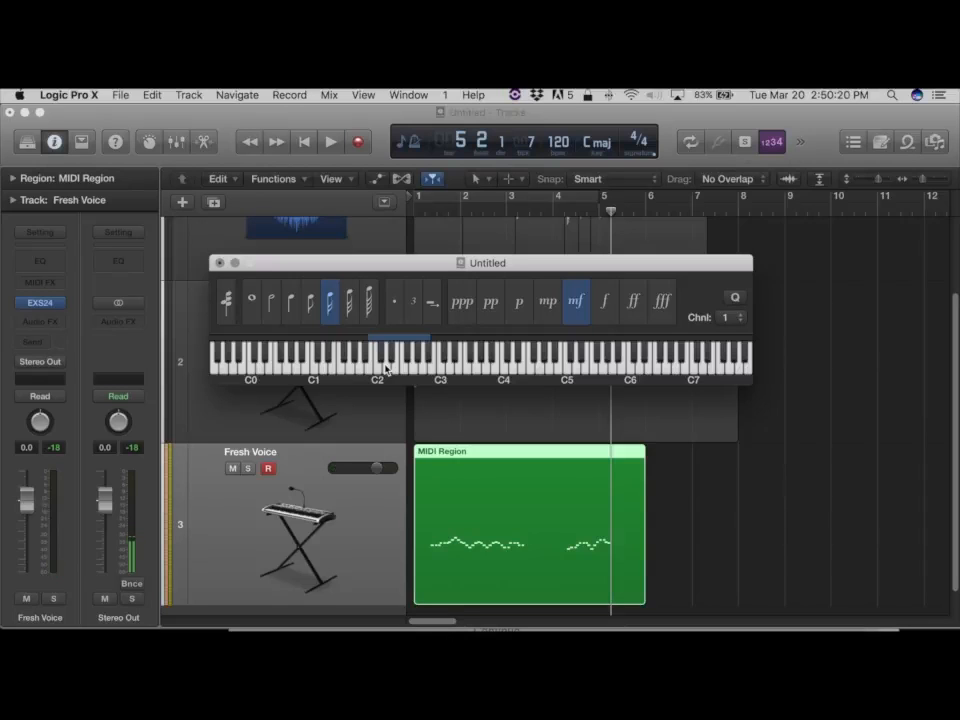
{"action": "key", "text": "super+w"}
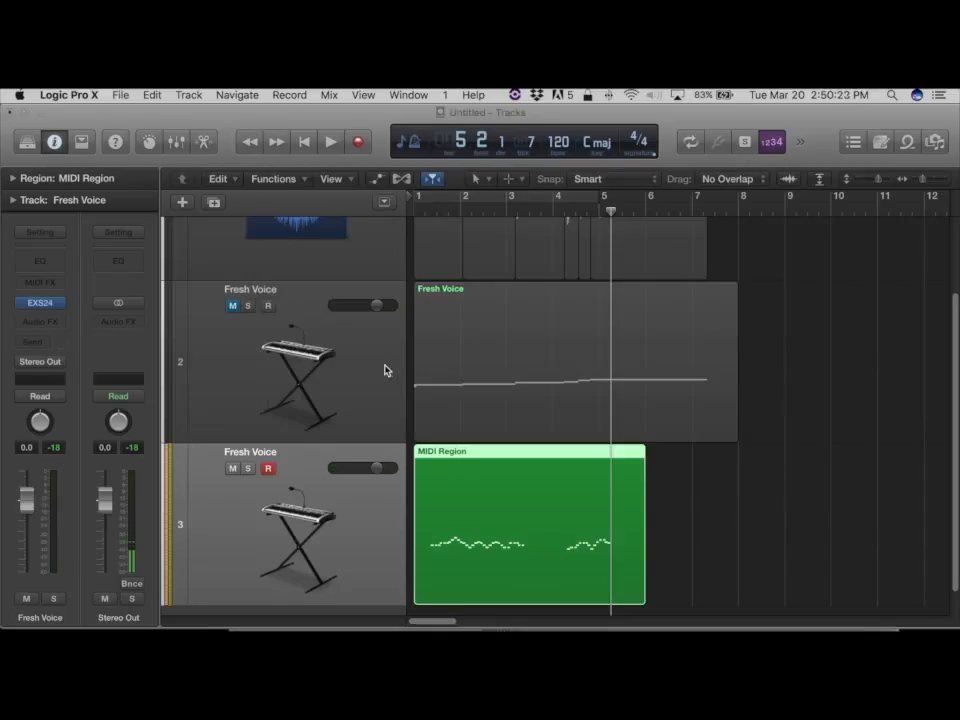
Open the Musical Typing keyboard and play a couple of test notes on it.
{"action": "left_click", "coordinate": [363, 95]}
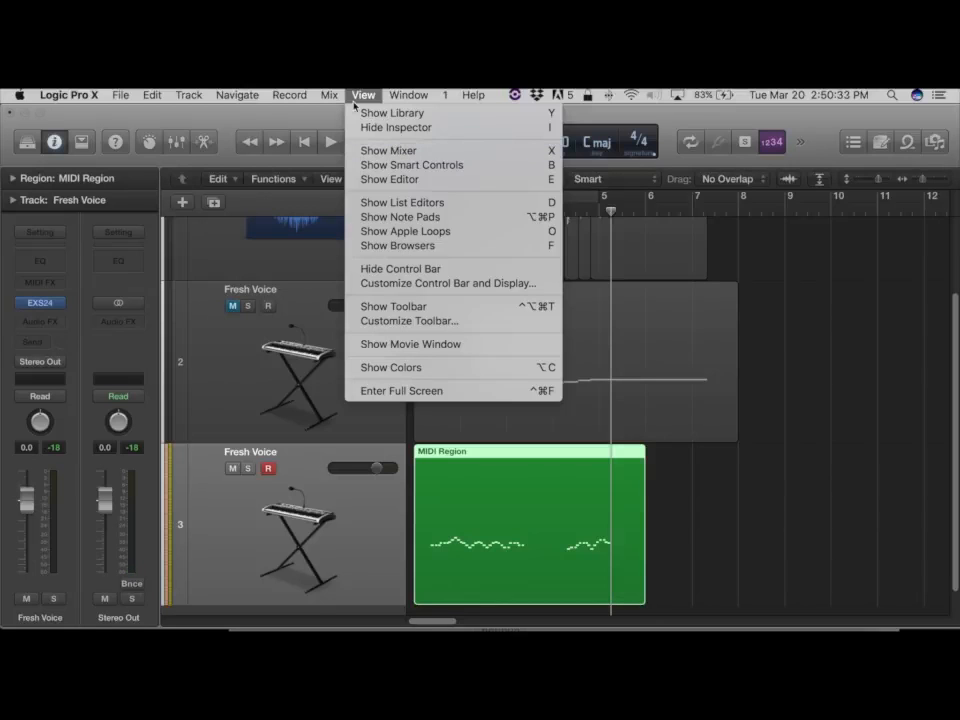
{"action": "mouse_move", "coordinate": [406, 95]}
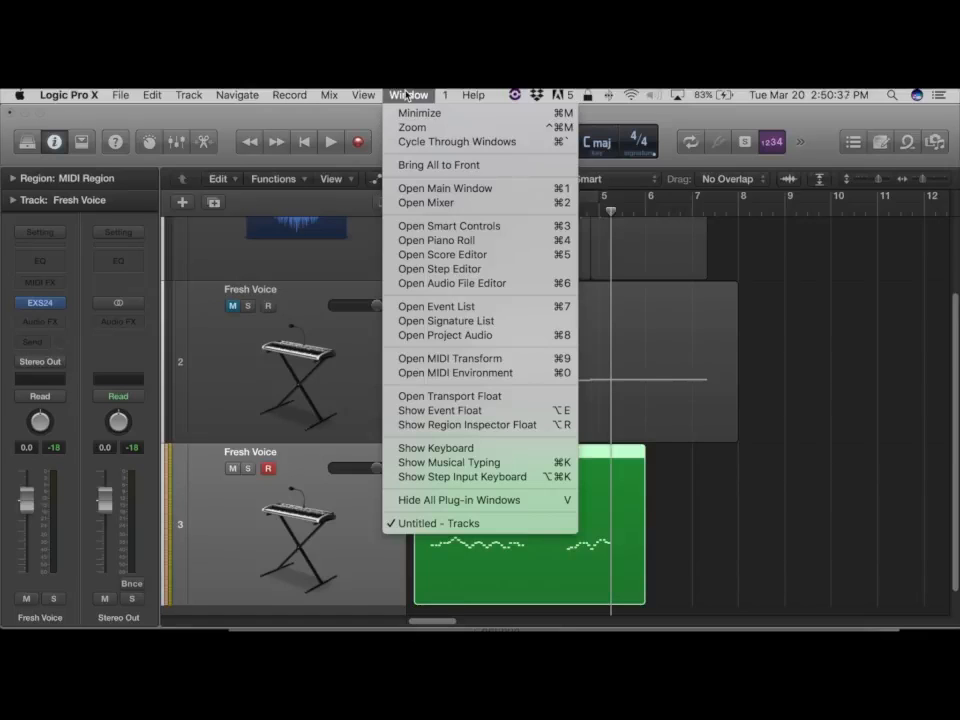
{"action": "left_click", "coordinate": [457, 464]}
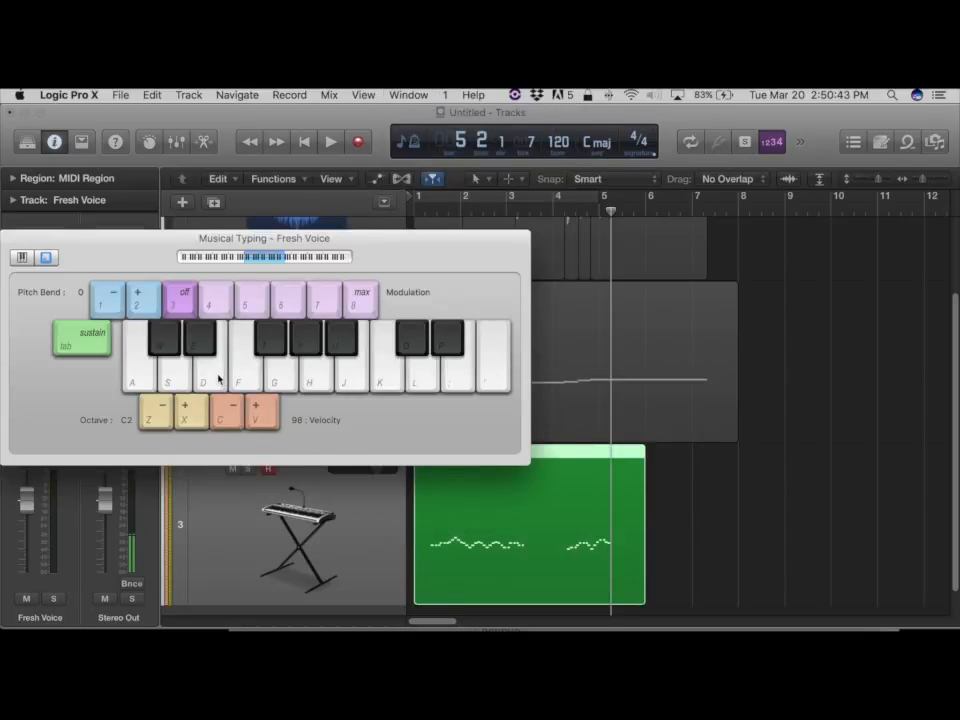
{"action": "left_click", "coordinate": [214, 378]}
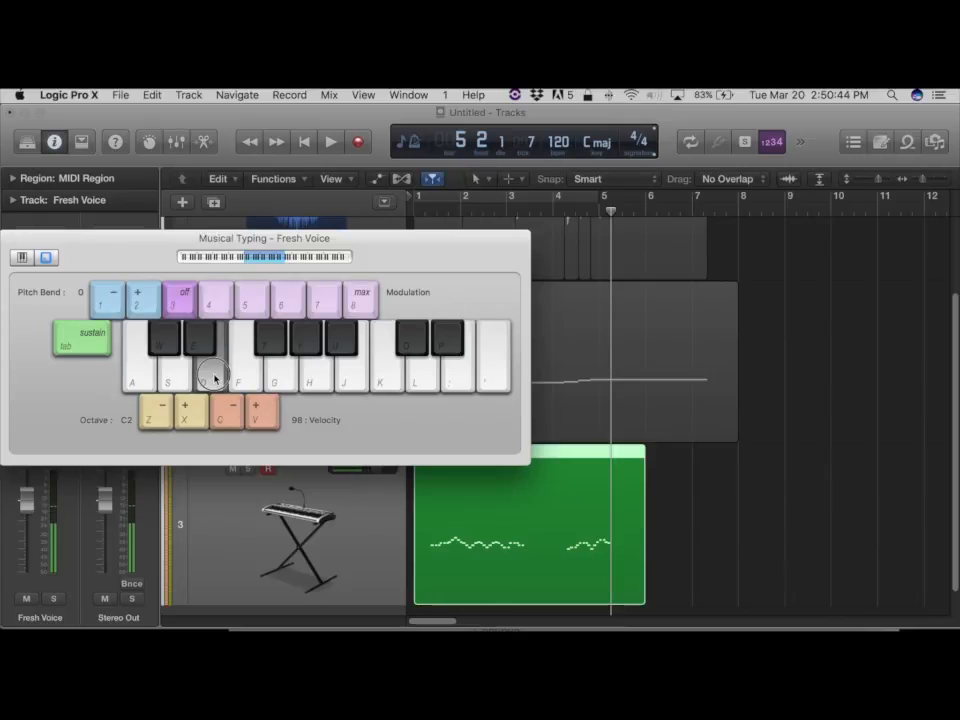
{"action": "left_click", "coordinate": [242, 378]}
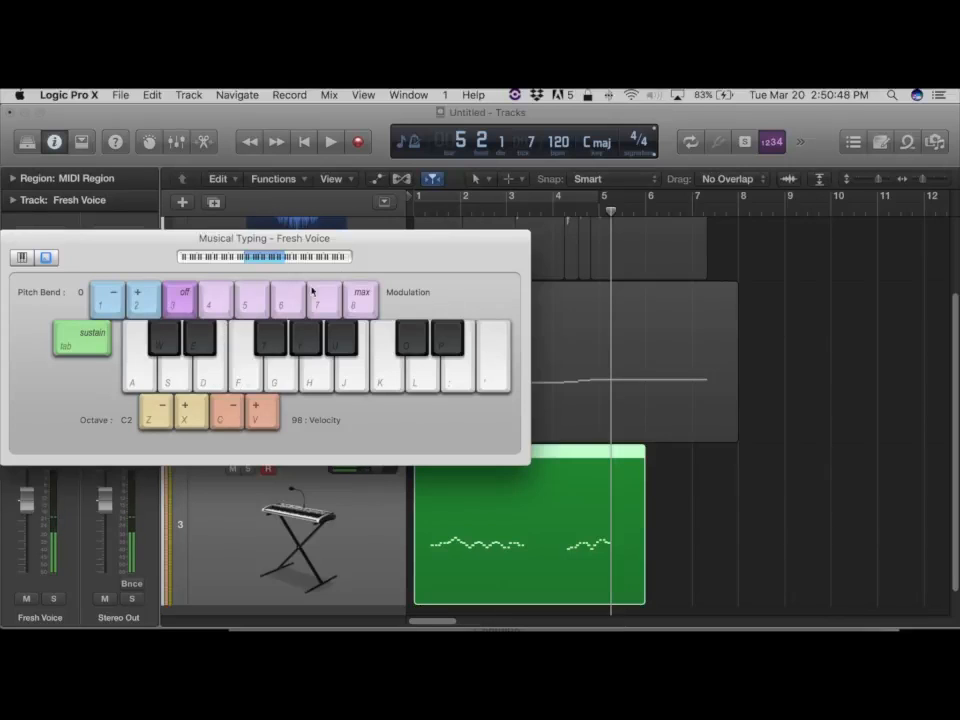
Move the Musical Typing window aside and create another new track with duplicate settings.
{"action": "left_click_drag", "start_coordinate": [366, 257], "coordinate": [636, 243]}
{"action": "scroll", "coordinate": [457, 475], "scroll_direction": "down", "scroll_amount": 1}
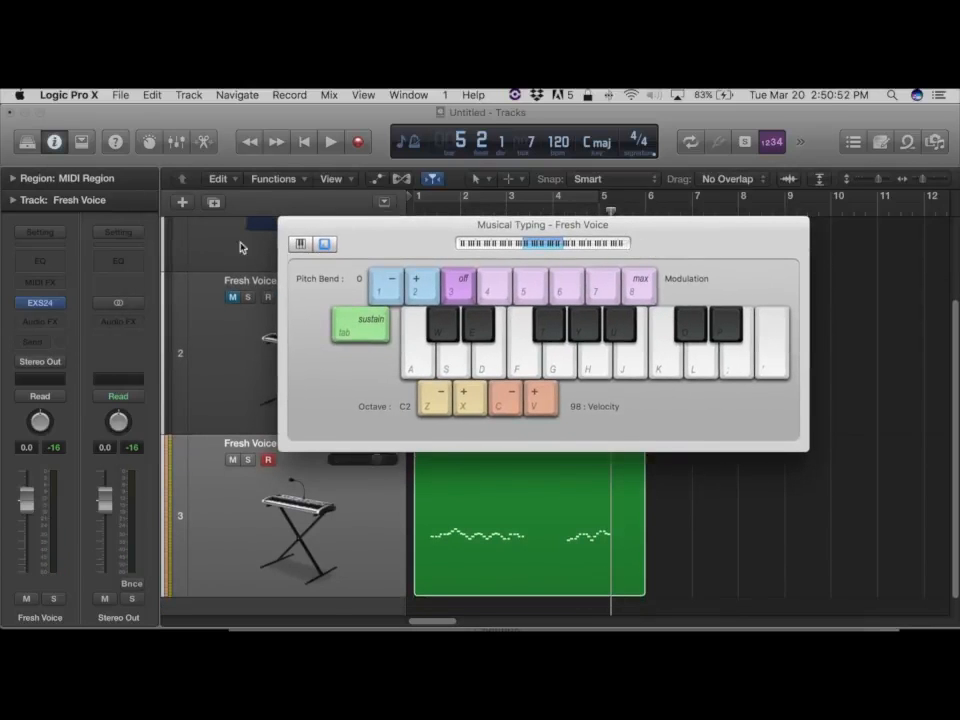
{"action": "left_click", "coordinate": [215, 204]}
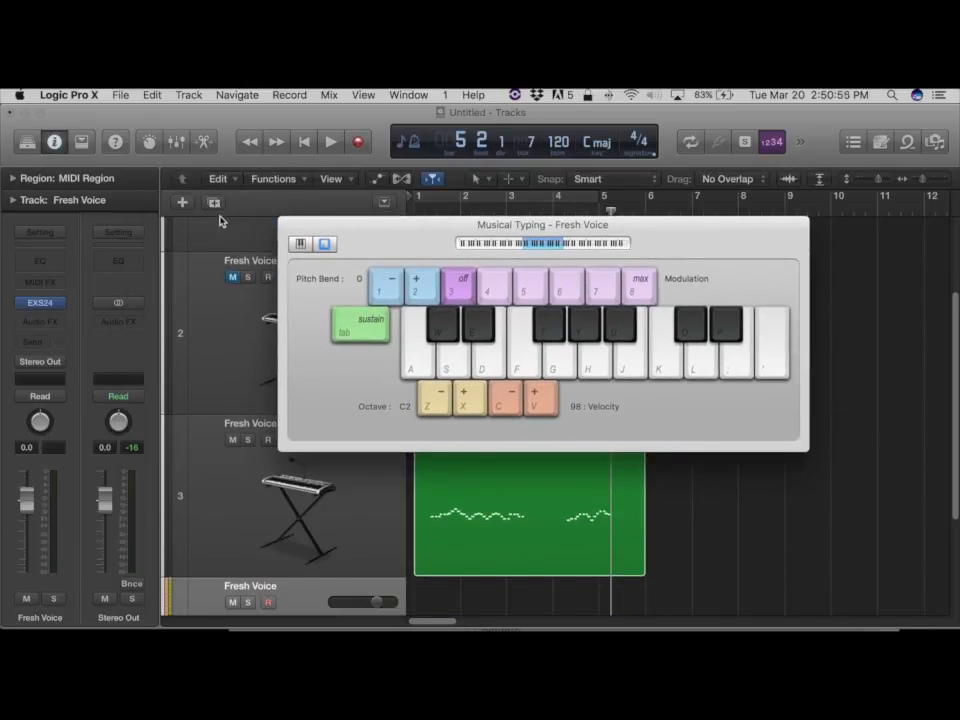
Mute the track holding the MIDI Region and return the playhead to the project start.
{"action": "left_click", "coordinate": [230, 477]}
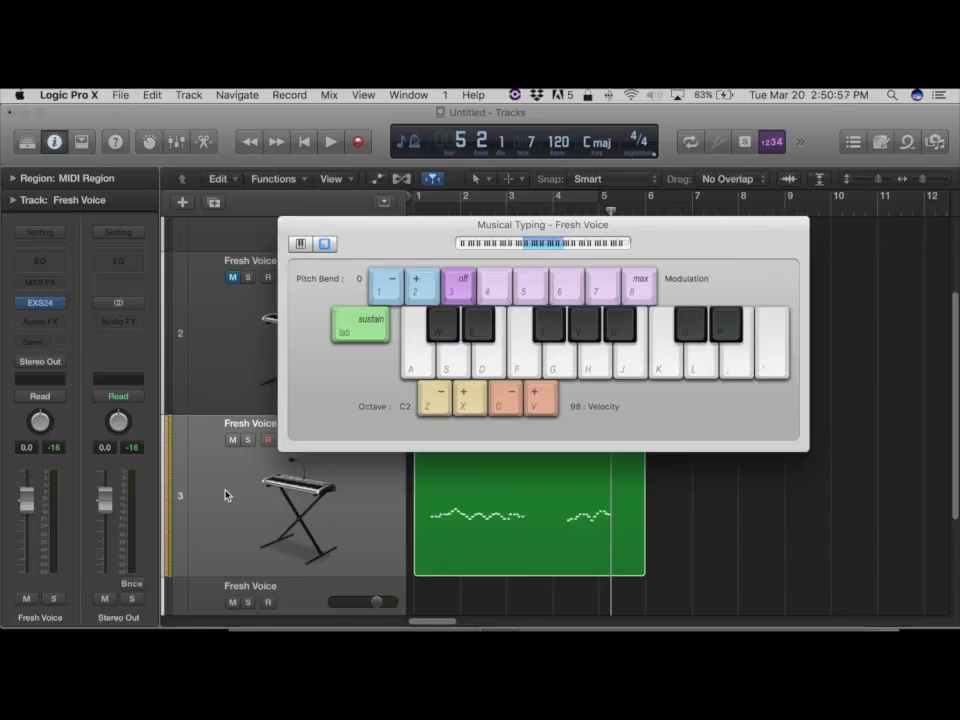
{"action": "key", "text": "ctrl+m"}
{"action": "scroll", "coordinate": [214, 516], "scroll_direction": "down", "scroll_amount": 3}
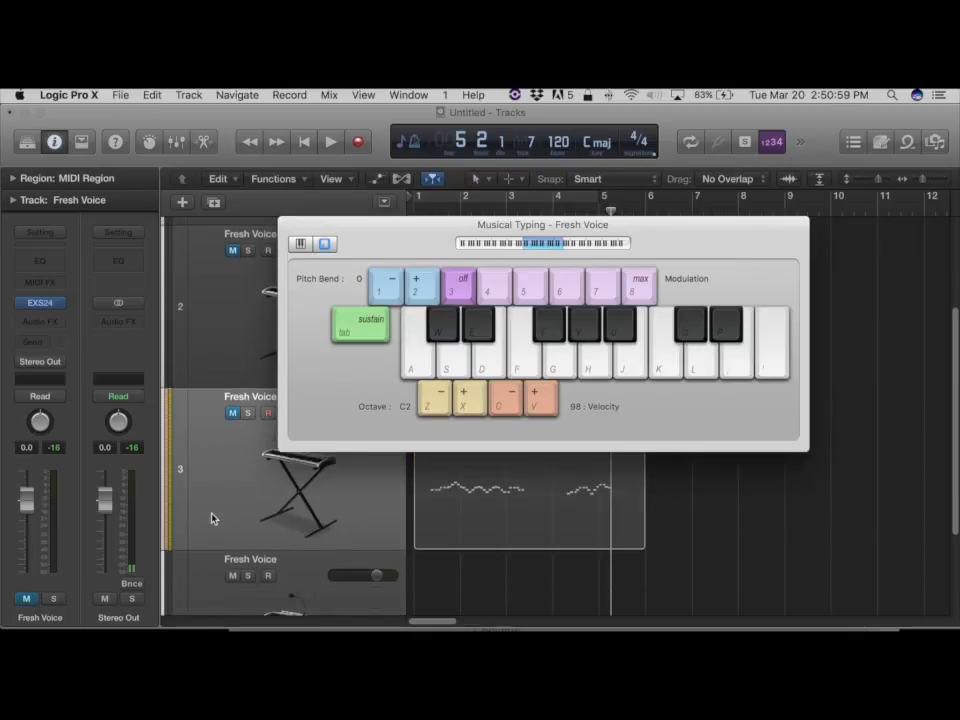
{"action": "scroll", "coordinate": [212, 518], "scroll_direction": "down", "scroll_amount": 5}
{"action": "key", "text": "Return"}
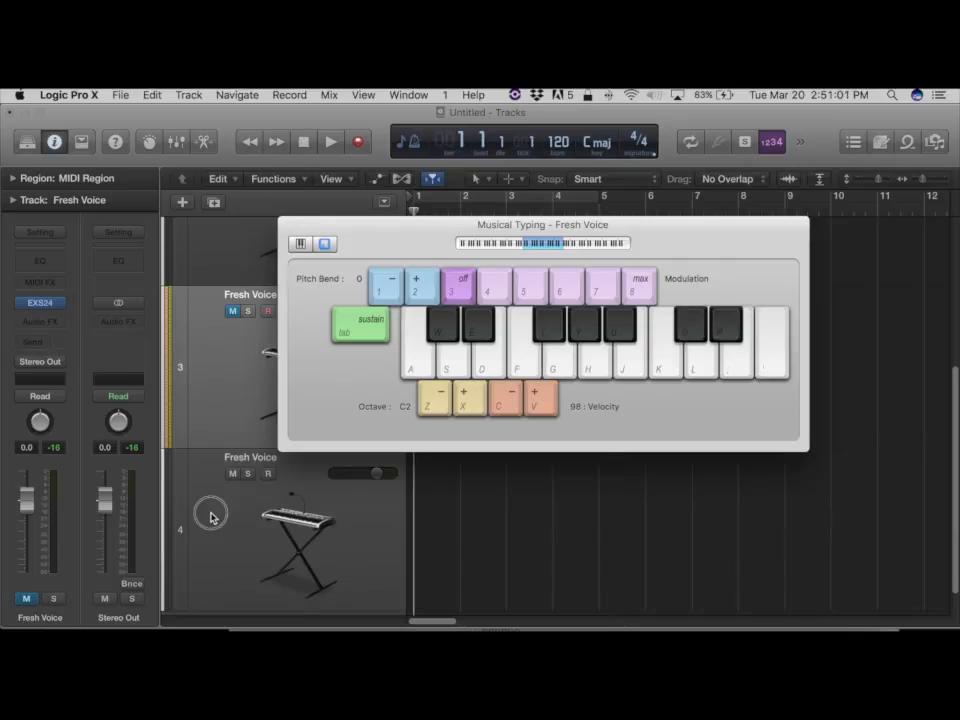
Select the new track, record a short phrase by playing Musical Typing keys around C2, and stop recording.
{"action": "left_click", "coordinate": [212, 518]}
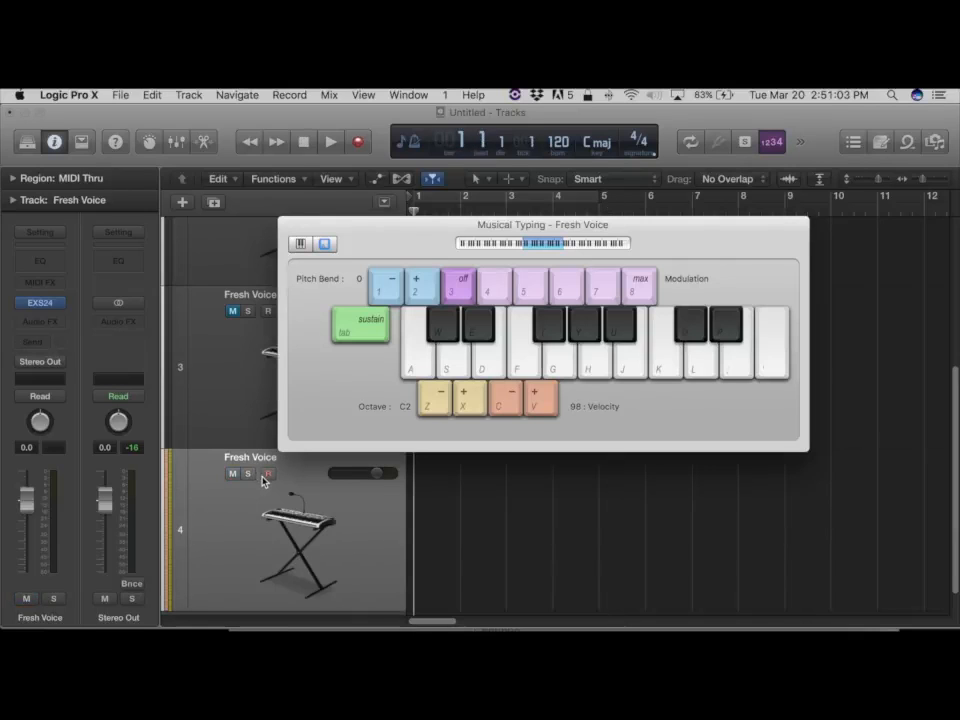
{"action": "key", "text": "r"}
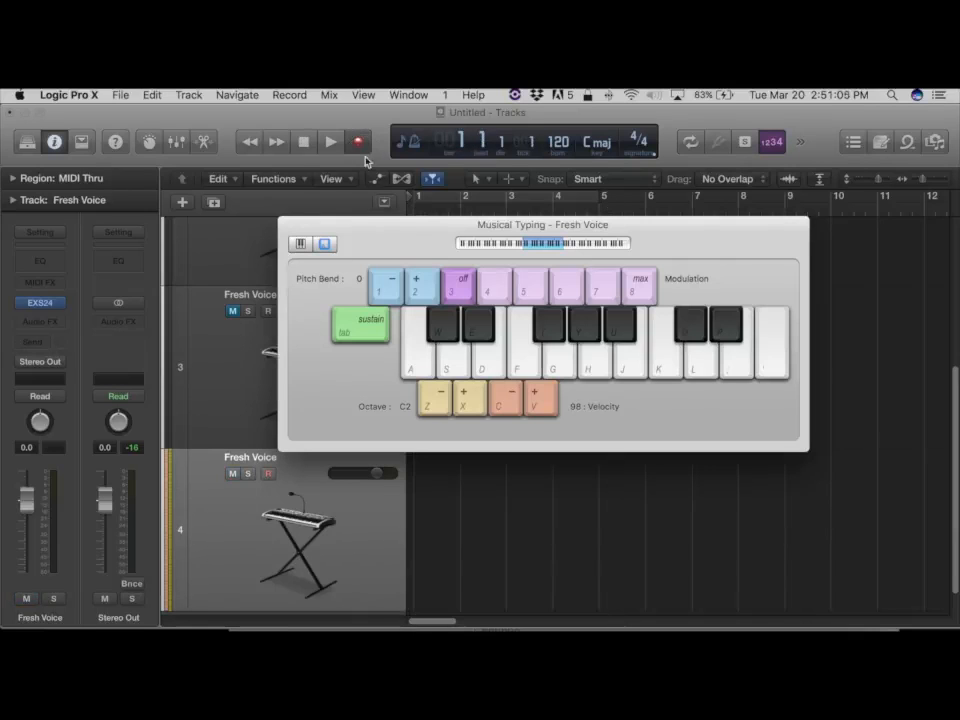
{"action": "left_click", "coordinate": [462, 370]}
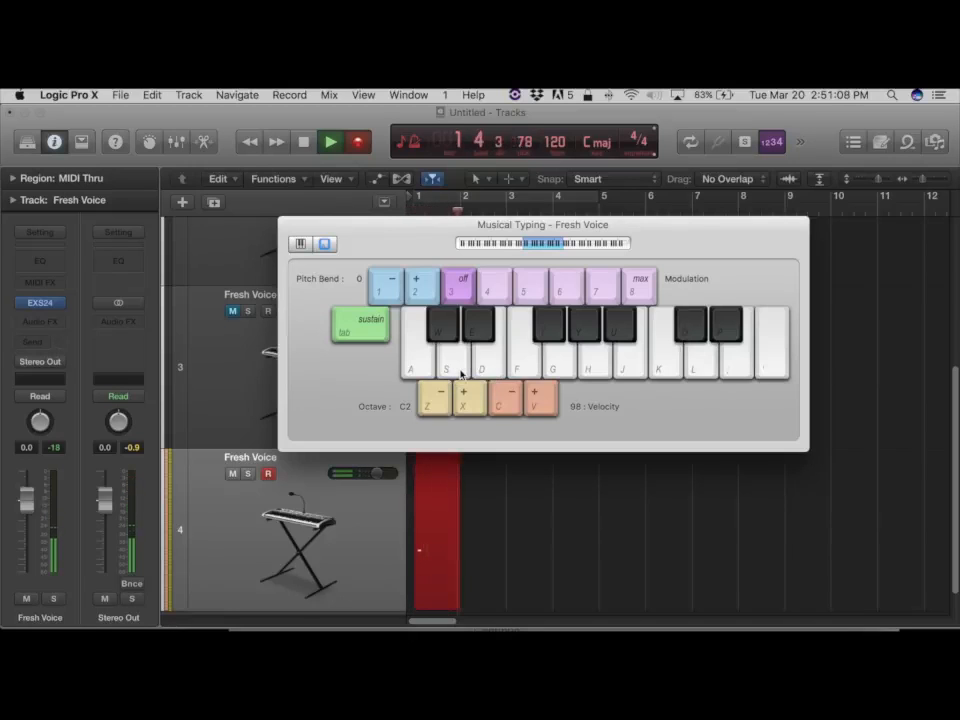
{"action": "left_click", "coordinate": [462, 370]}
{"action": "left_click", "coordinate": [462, 370]}
{"action": "left_click", "coordinate": [462, 370]}
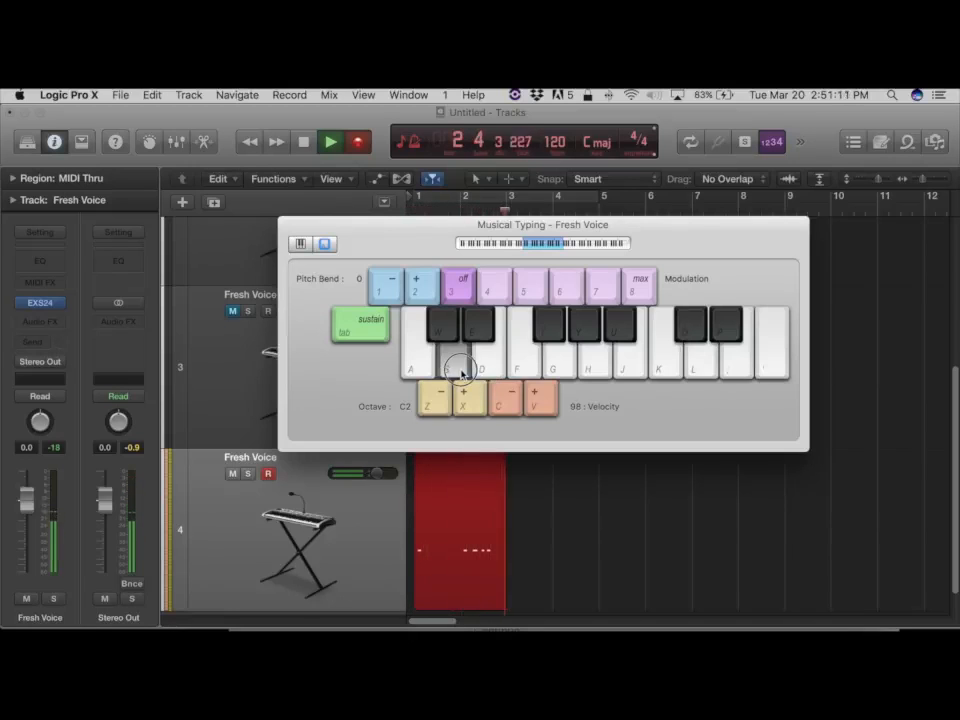
{"action": "left_click", "coordinate": [489, 366]}
{"action": "left_click", "coordinate": [519, 362]}
{"action": "left_click", "coordinate": [484, 364]}
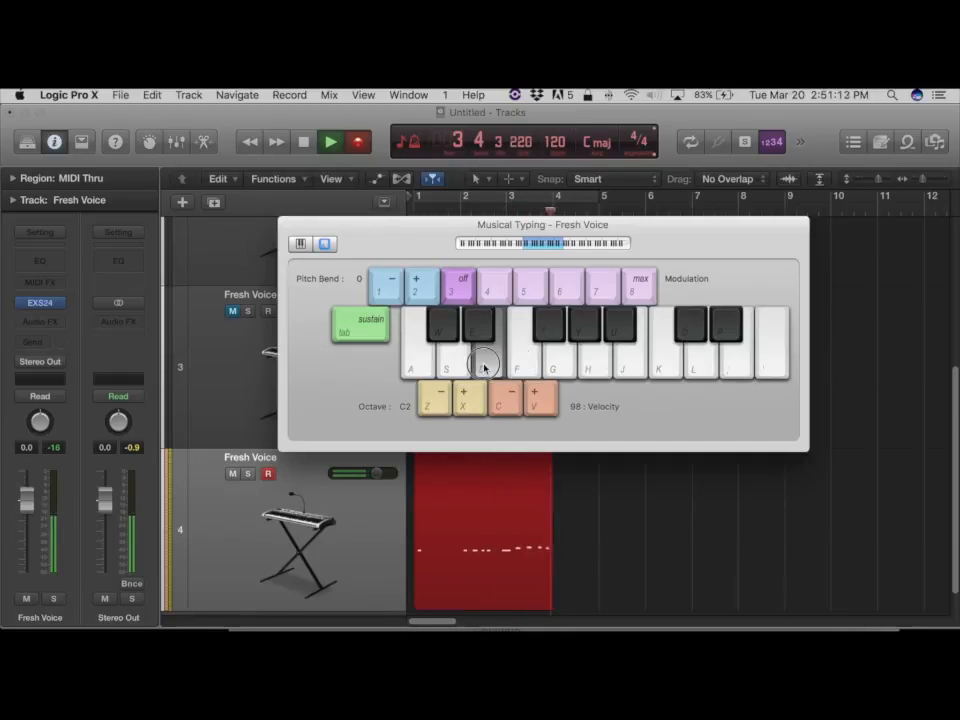
{"action": "left_click", "coordinate": [452, 364]}
{"action": "left_click", "coordinate": [452, 365]}
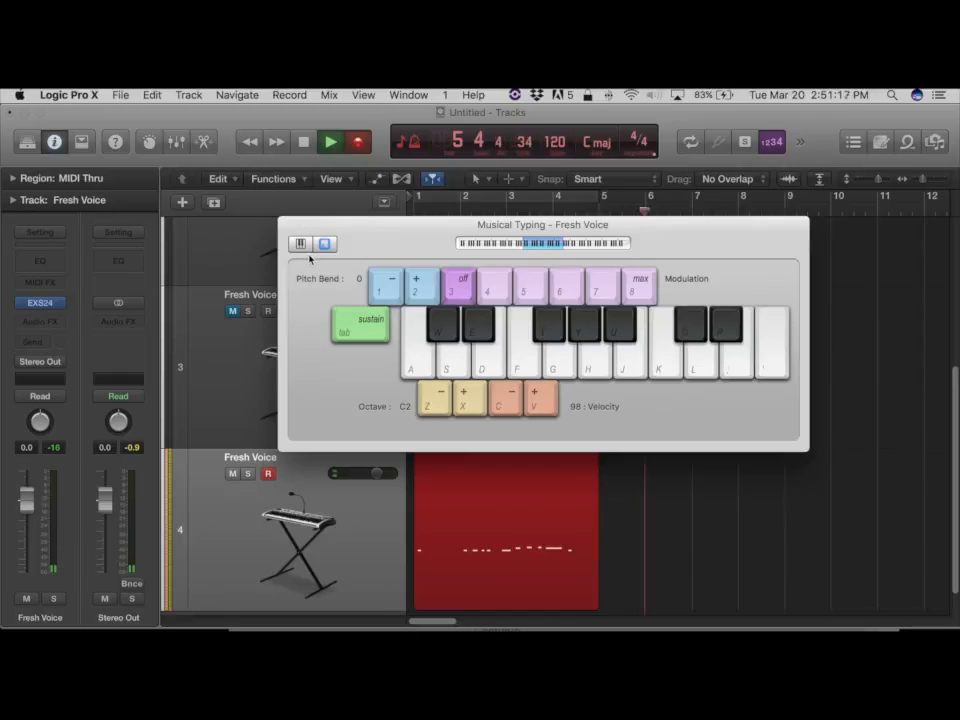
{"action": "key", "text": "space"}
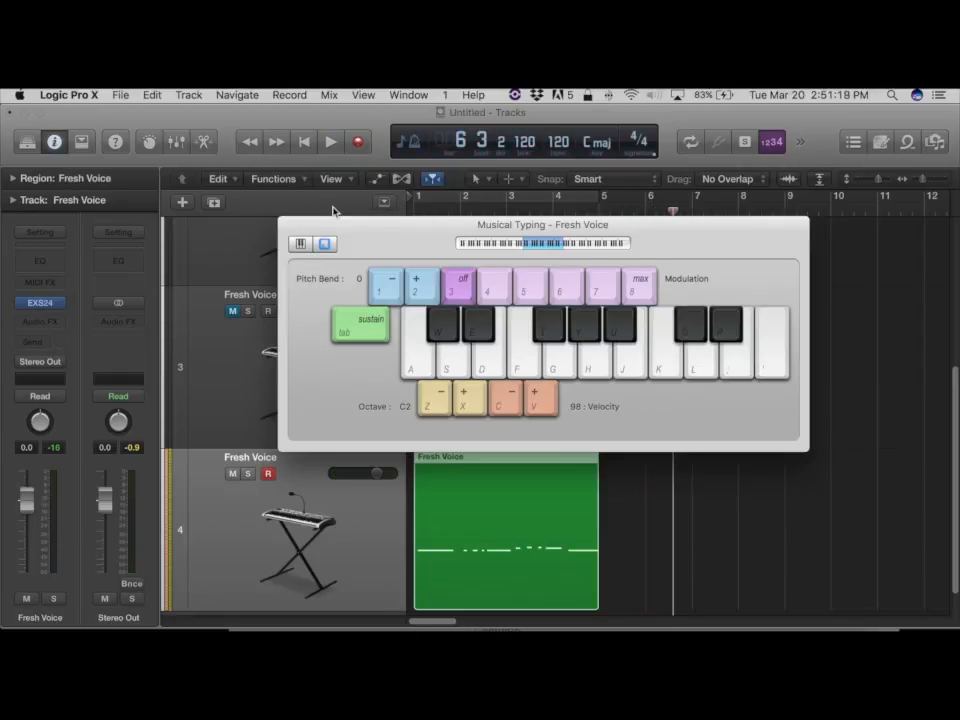
Close the Musical Typing window.
{"action": "key", "text": "alt+super+k"}
{"action": "key", "text": "alt+super+k"}
{"action": "left_click", "coordinate": [409, 95]}
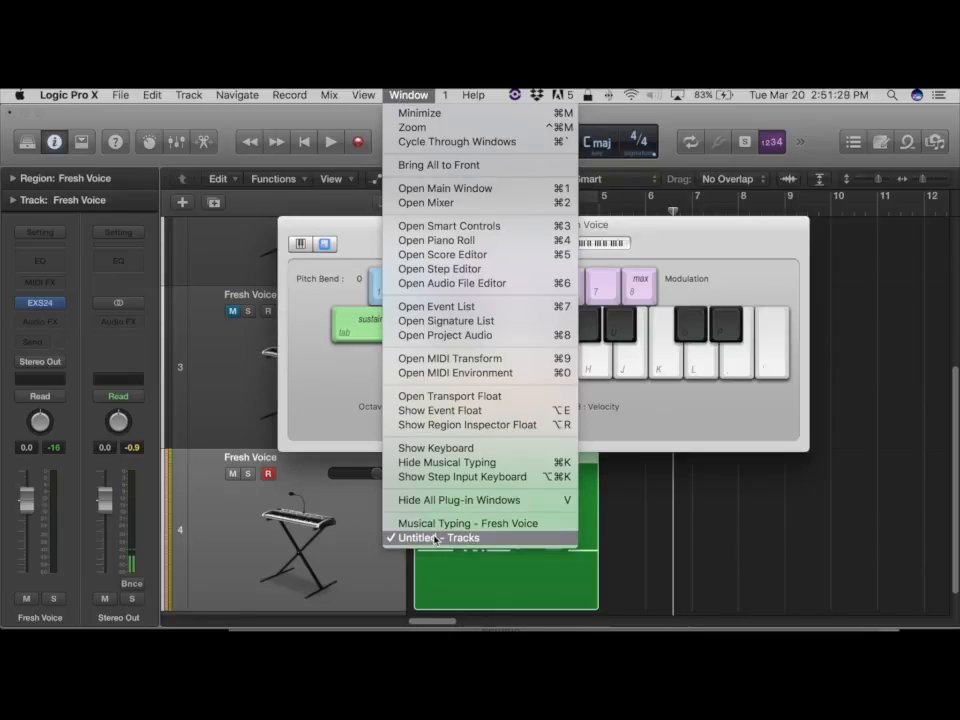
{"action": "left_click", "coordinate": [433, 462]}
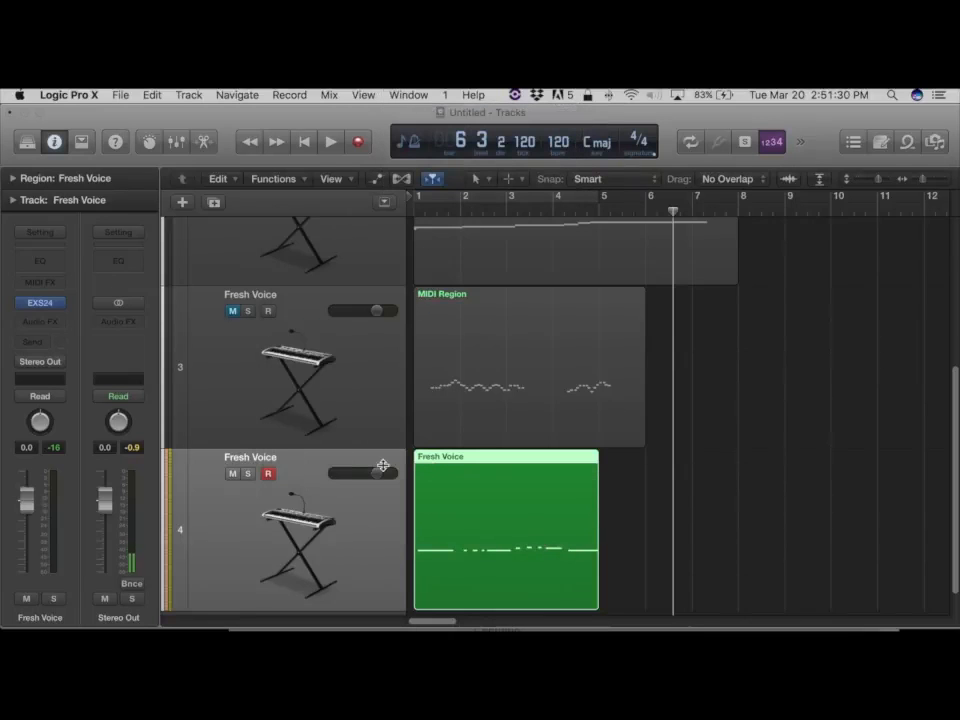
Play the project from the start with cycle mode on and unmute the MIDI Region track.
{"action": "key", "text": "Return"}
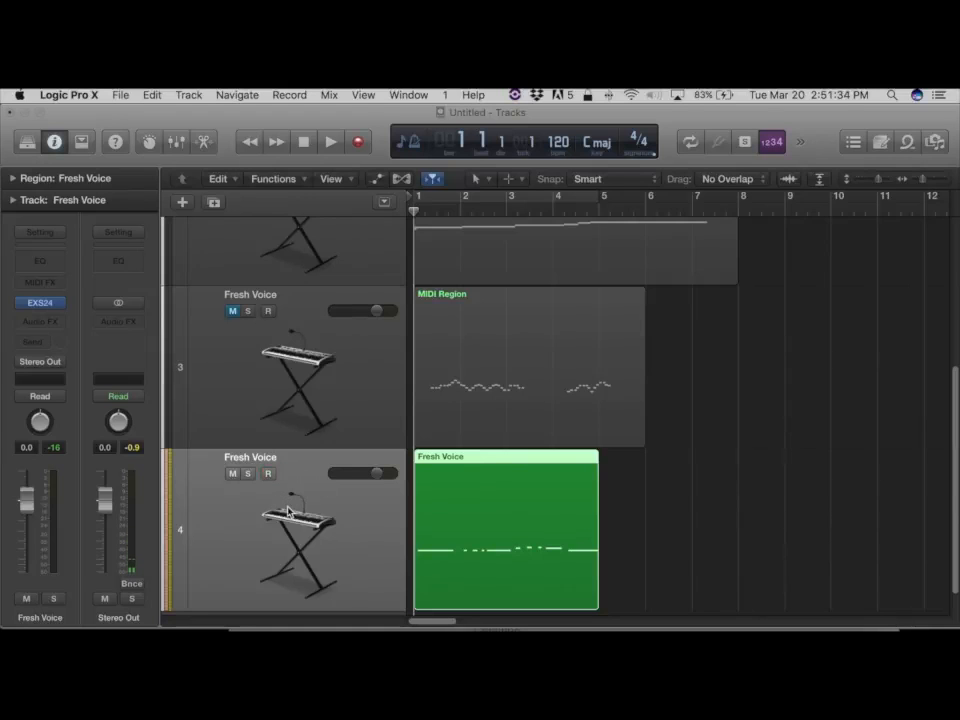
{"action": "key", "text": "space"}
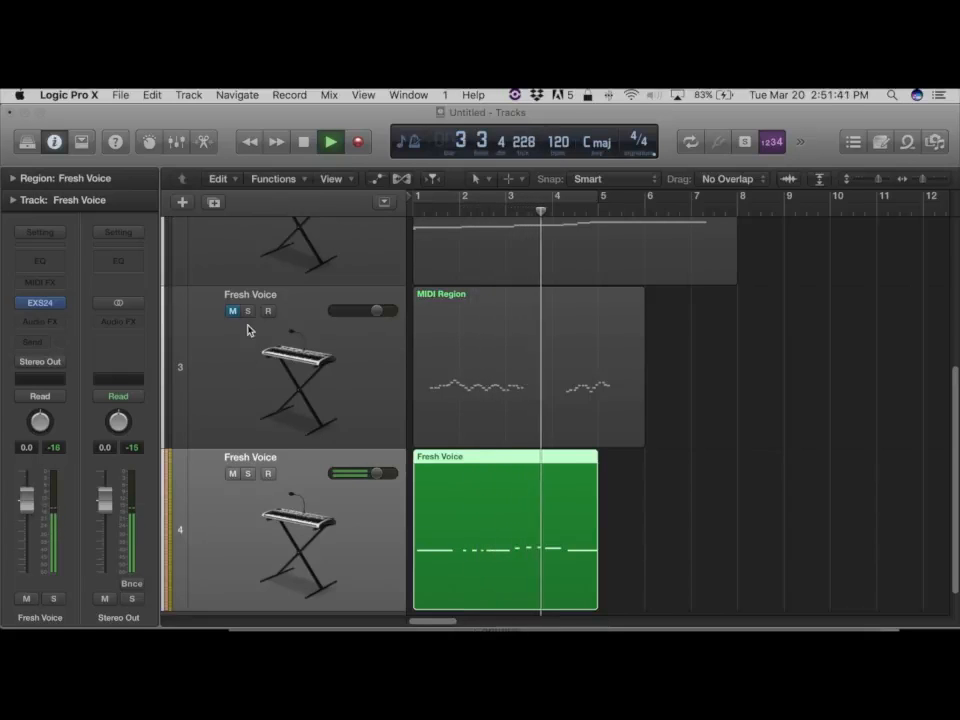
{"action": "key", "text": "c"}
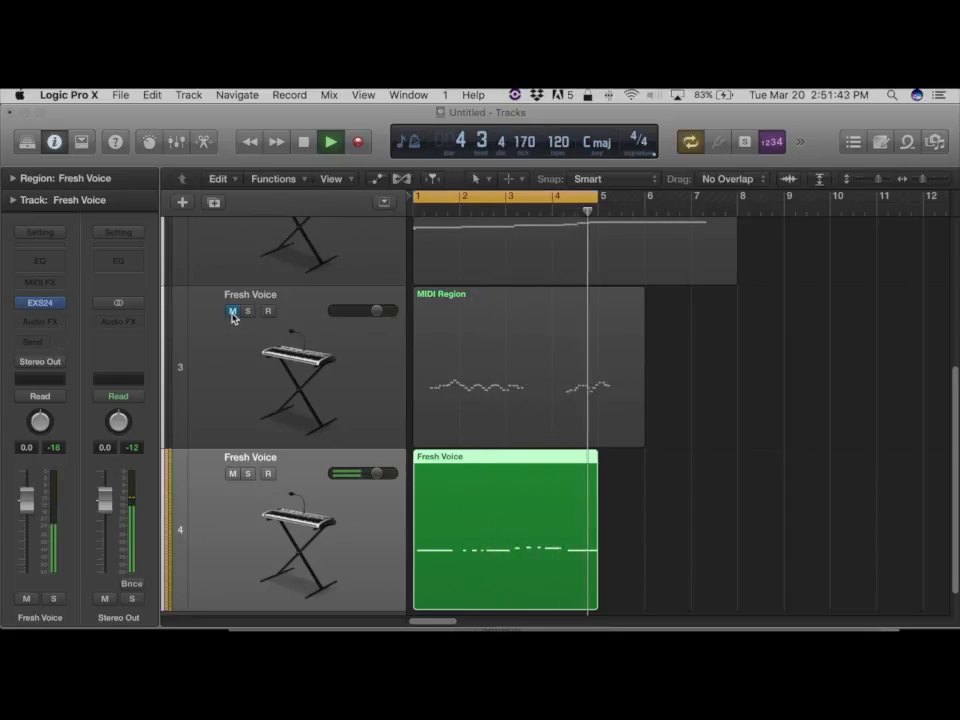
{"action": "left_click", "coordinate": [232, 312]}
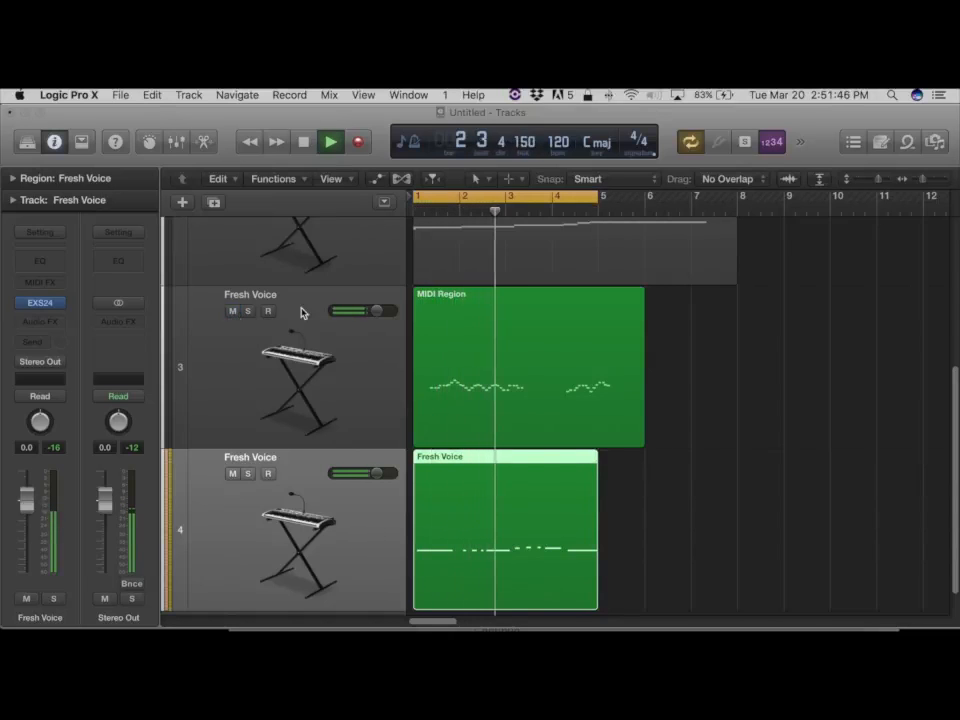
Lower the MIDI Region track's volume to balance it against the new recording, then stop playback.
{"action": "mouse_move", "coordinate": [358, 317]}
{"action": "left_click_drag", "start_coordinate": [358, 317], "coordinate": [270, 332]}
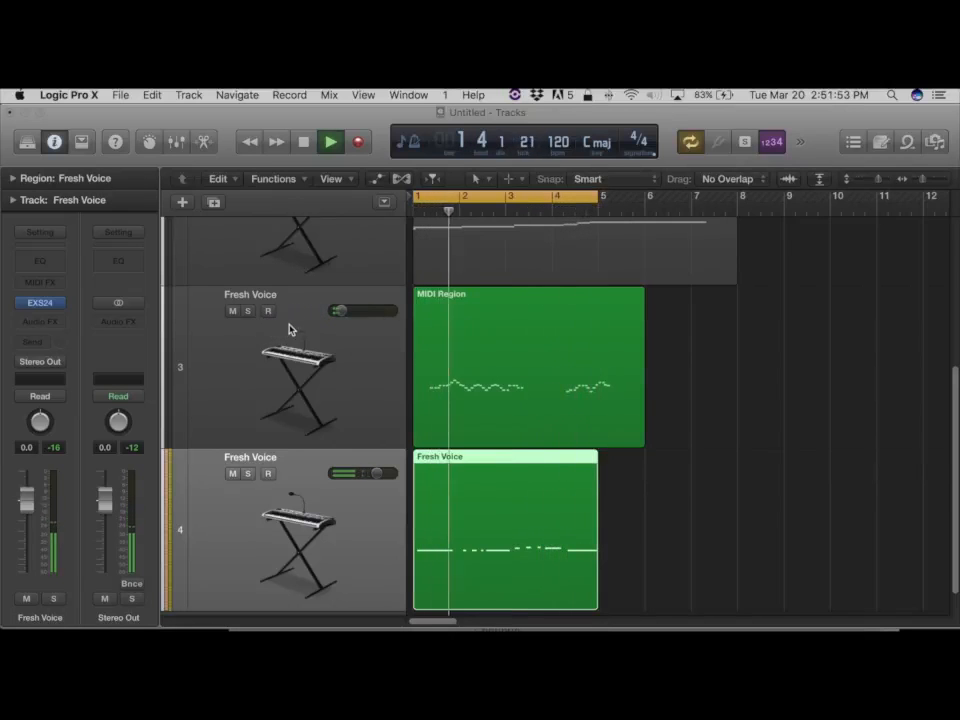
{"action": "mouse_move", "coordinate": [341, 312]}
{"action": "left_mouse_down"}
{"action": "mouse_move", "coordinate": [370, 312]}
{"action": "mouse_move", "coordinate": [353, 316]}
{"action": "left_mouse_up"}
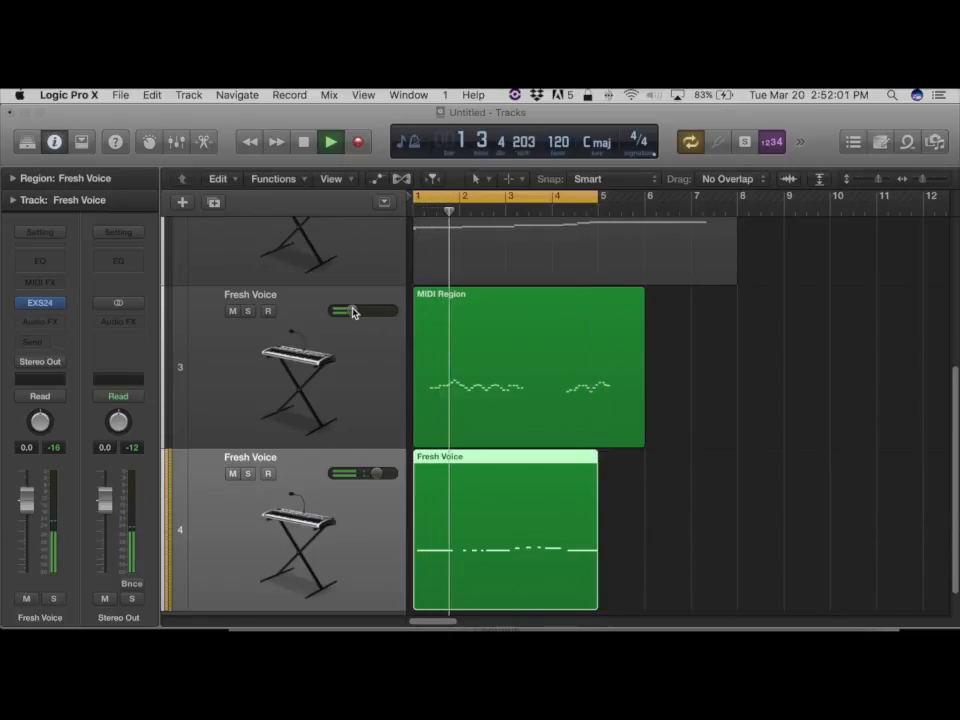
{"action": "left_click", "coordinate": [307, 146]}
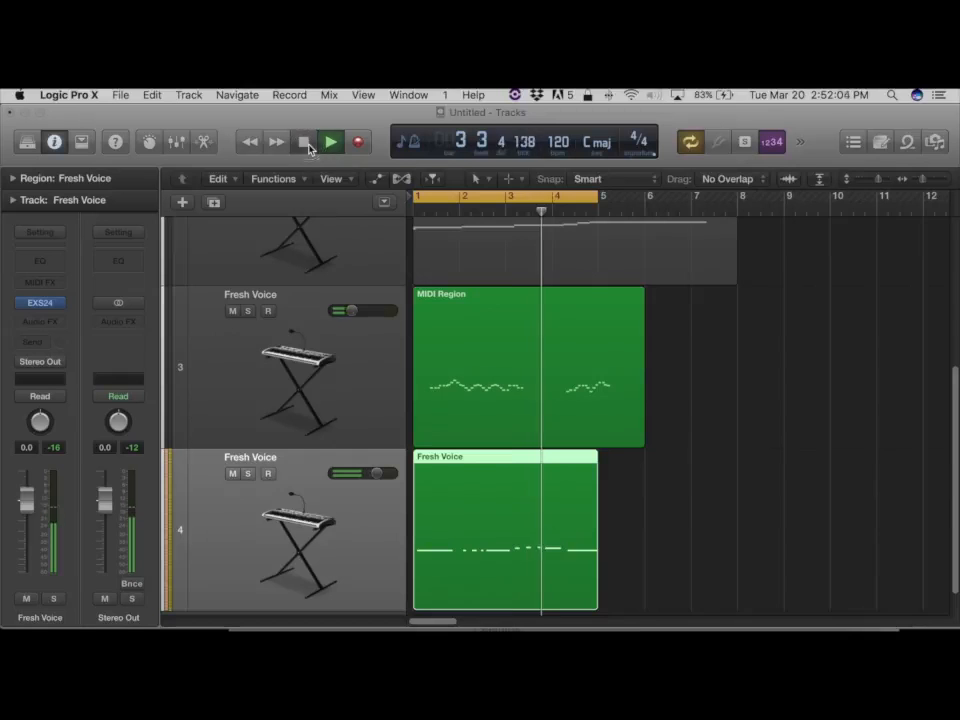